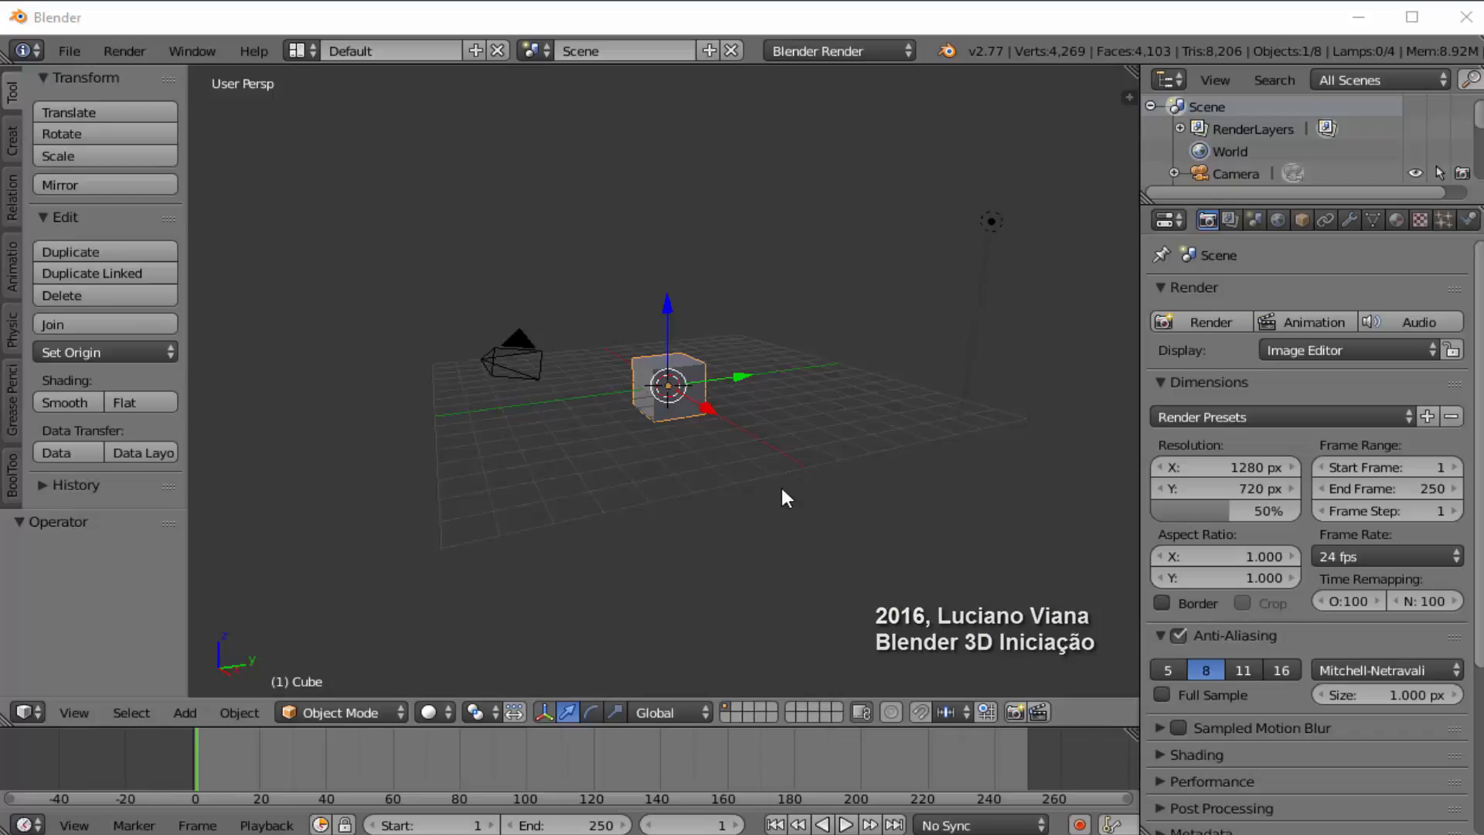
- Delete the default cube and add a plane mesh in its place
{"action": "scroll", "coordinate": [780, 485], "scroll_direction": "up", "scroll_amount": 5}
{"action": "scroll", "coordinate": [781, 484], "scroll_direction": "up", "scroll_amount": 1}
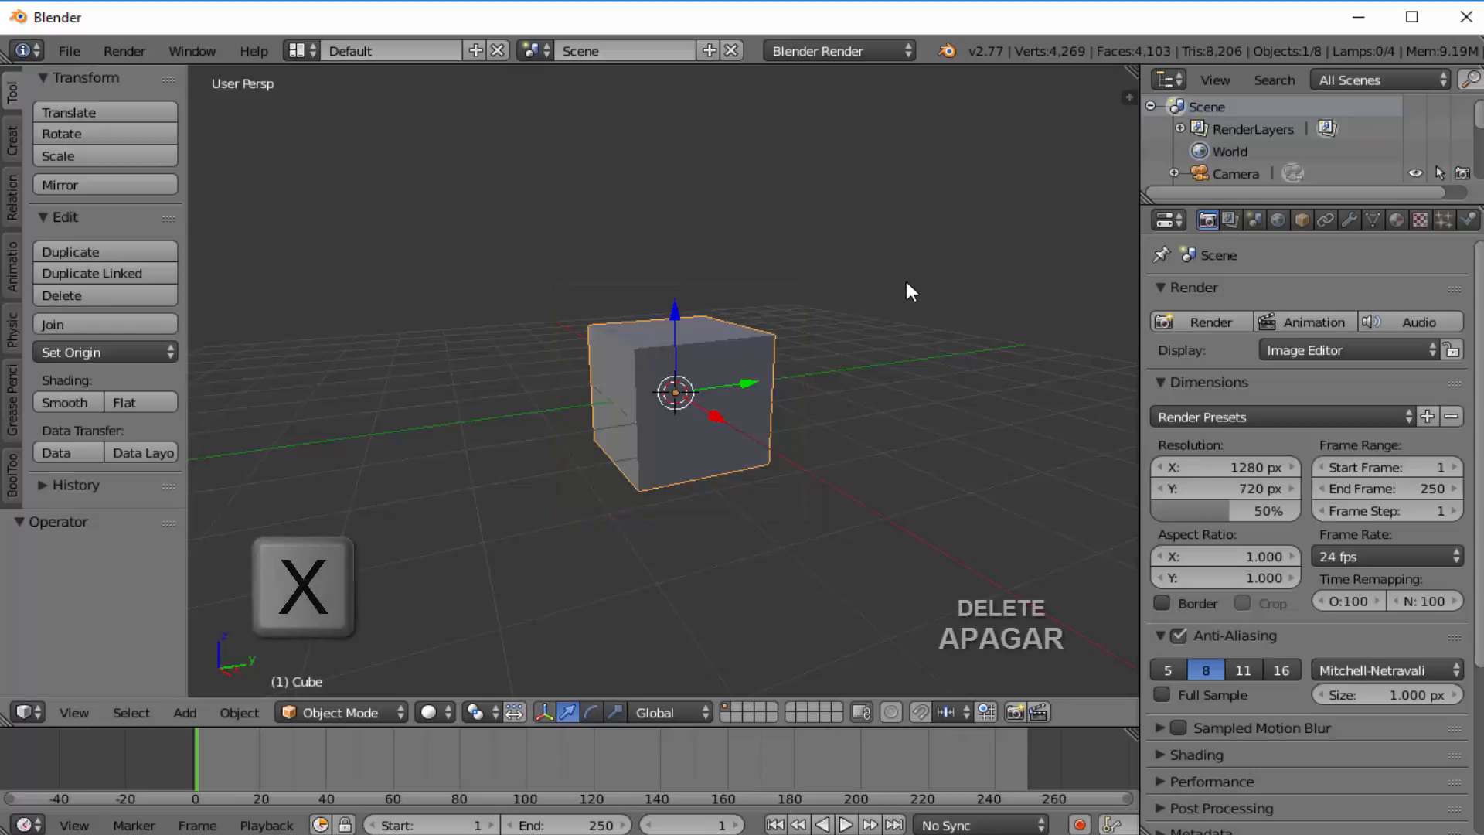
{"action": "key", "text": "x"}
{"action": "left_click", "coordinate": [883, 284]}
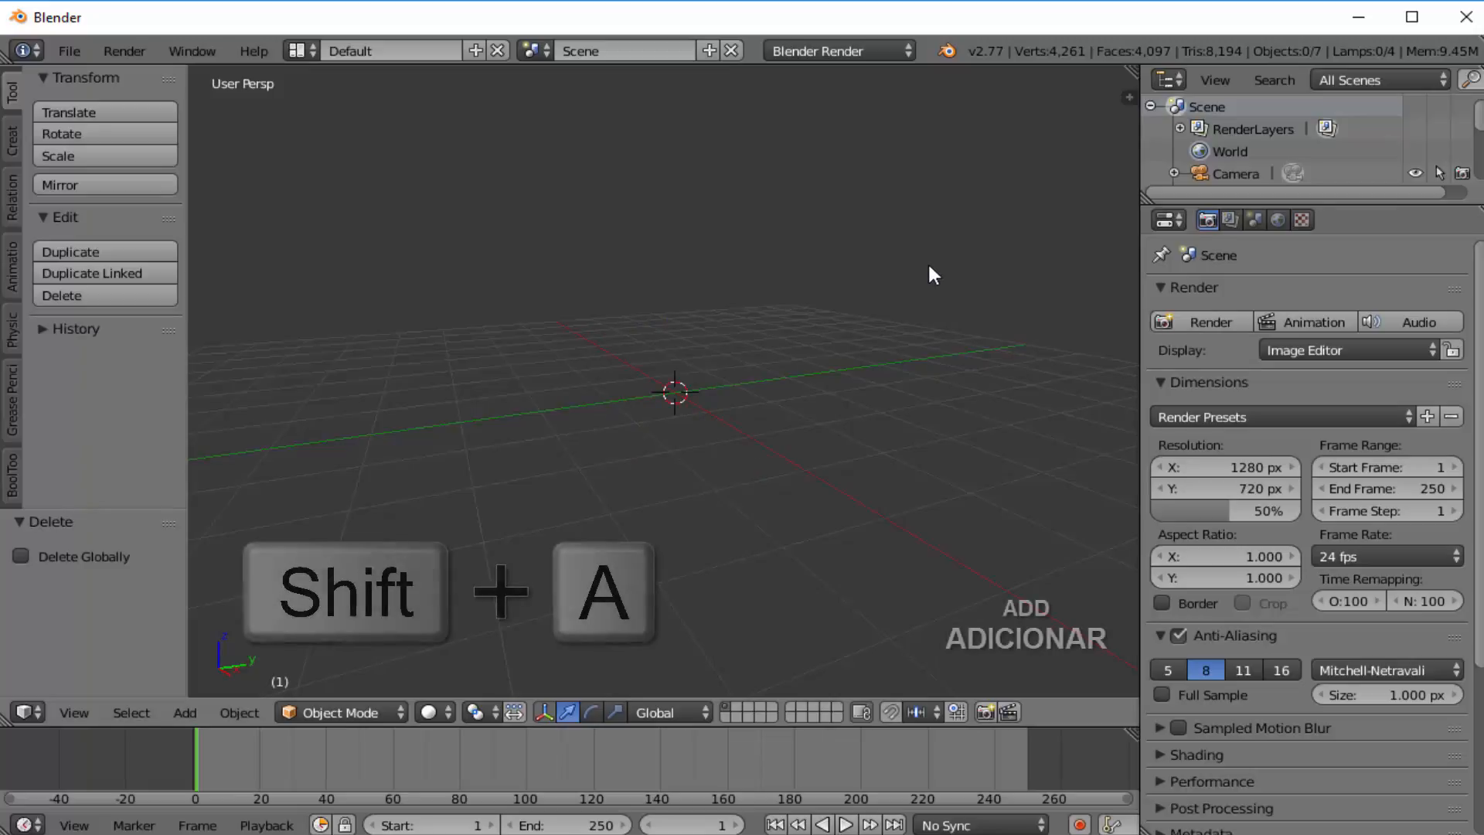
{"action": "key", "text": "shift+a"}
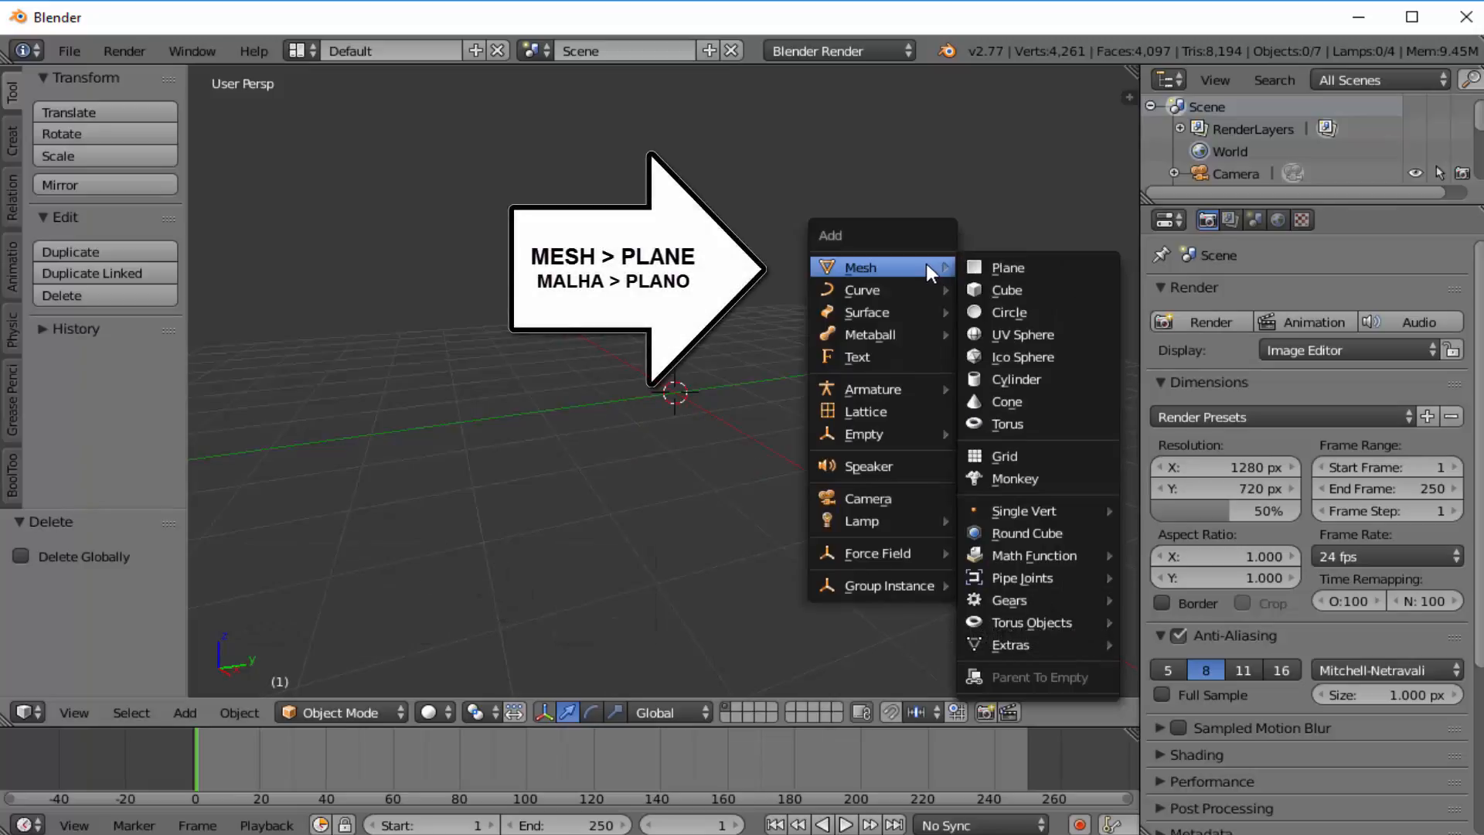
{"action": "left_click", "coordinate": [1012, 266]}
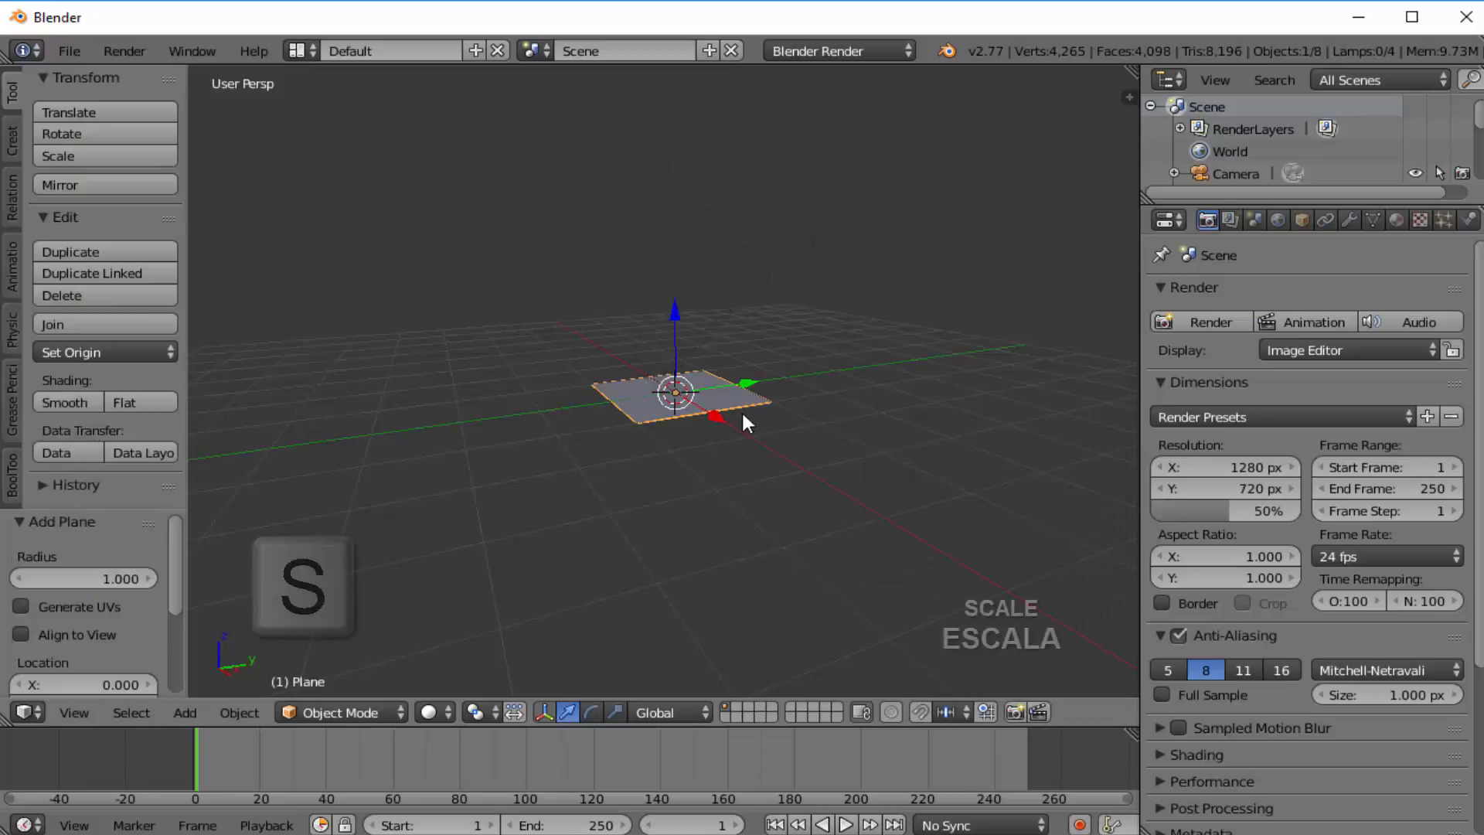
- Scale the plane up by about 2.93 and raise it about 0.04 along the Z axis
{"action": "key", "text": "s"}
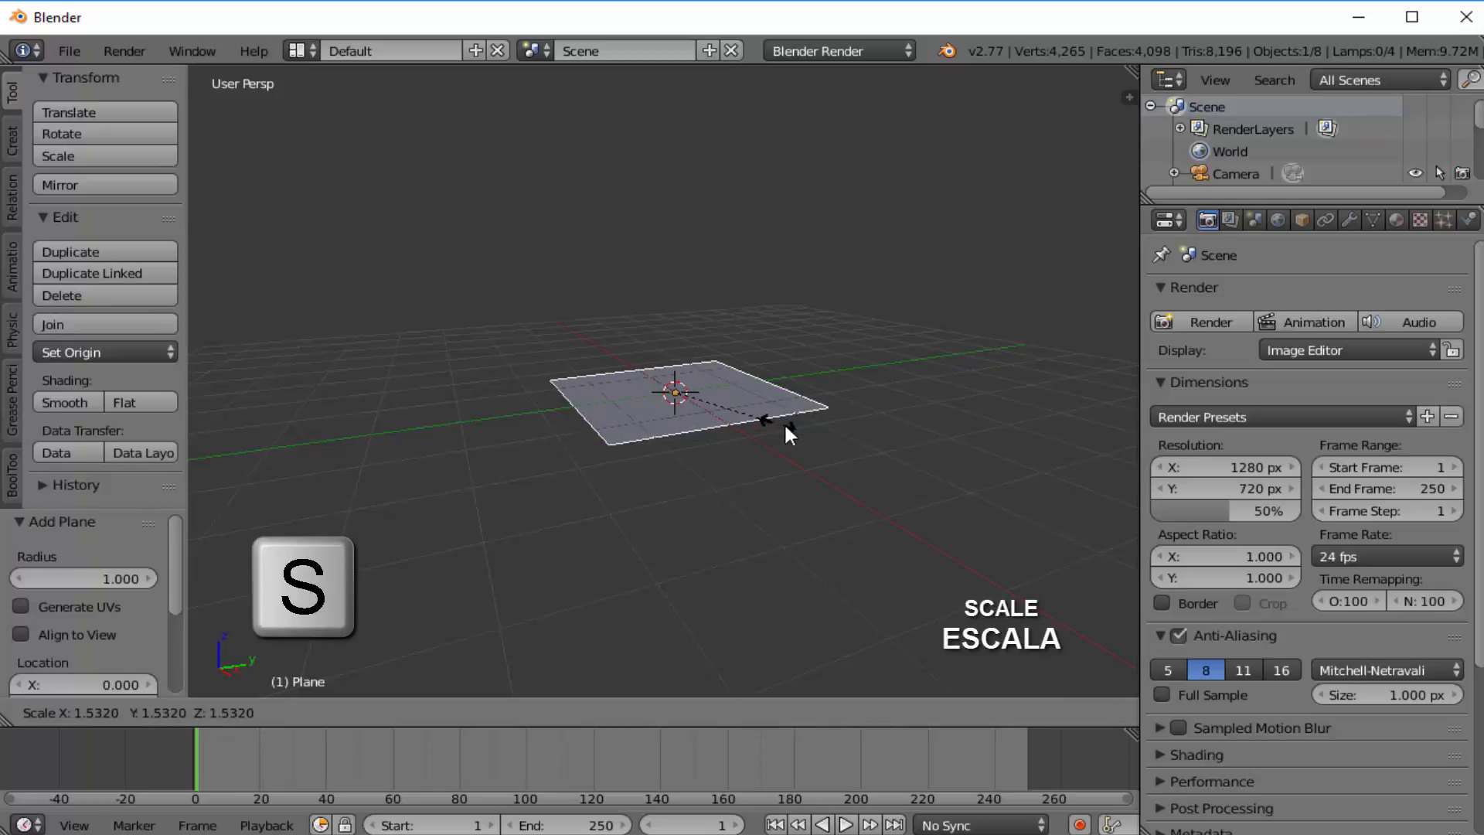
{"action": "left_click", "coordinate": [862, 473]}
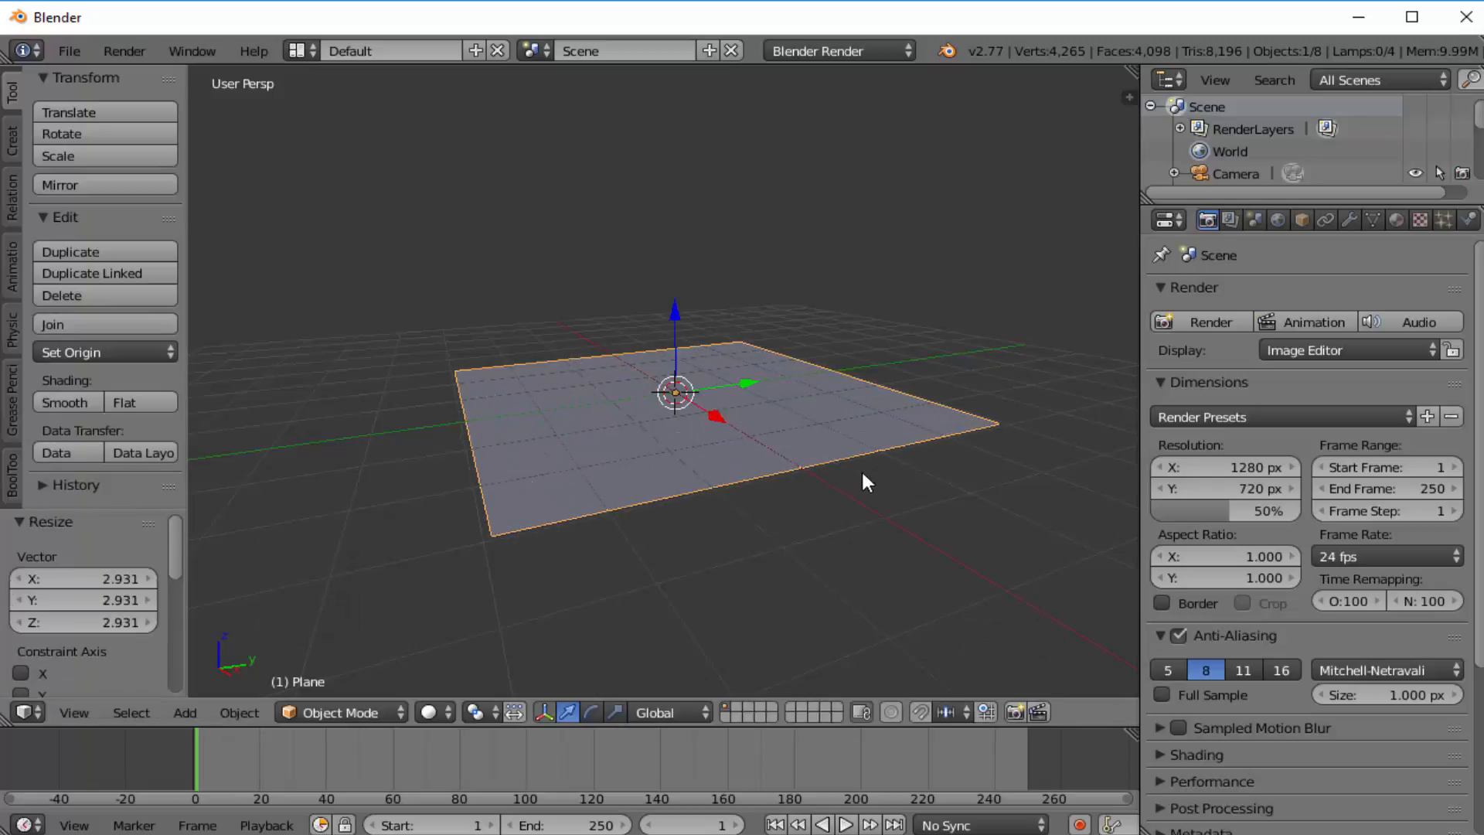
{"action": "left_click_drag", "start_coordinate": [678, 313], "coordinate": [678, 312]}
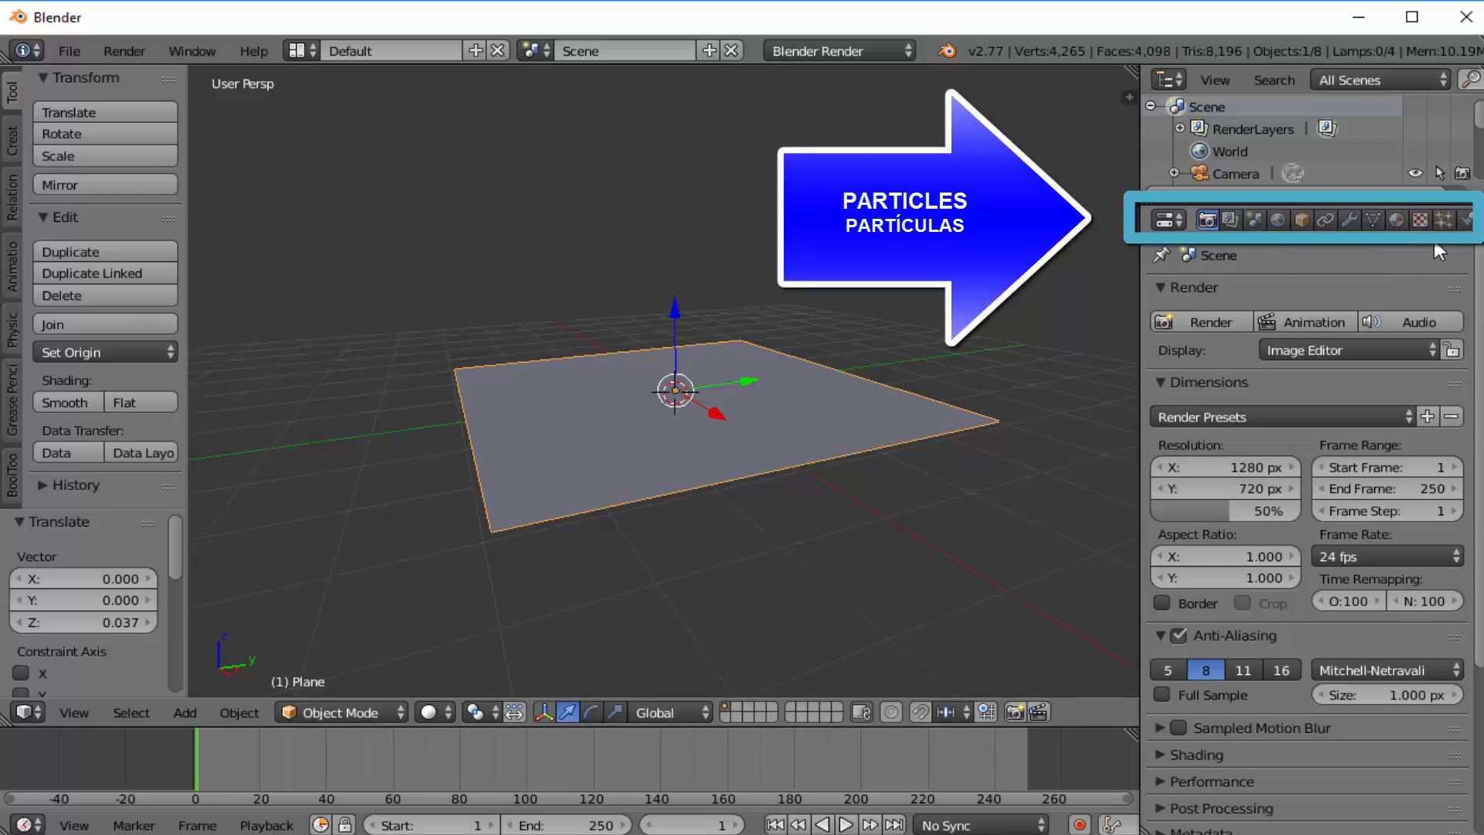
- Add a new particle system to the plane, keeping its default name
{"action": "left_click", "coordinate": [1445, 220]}
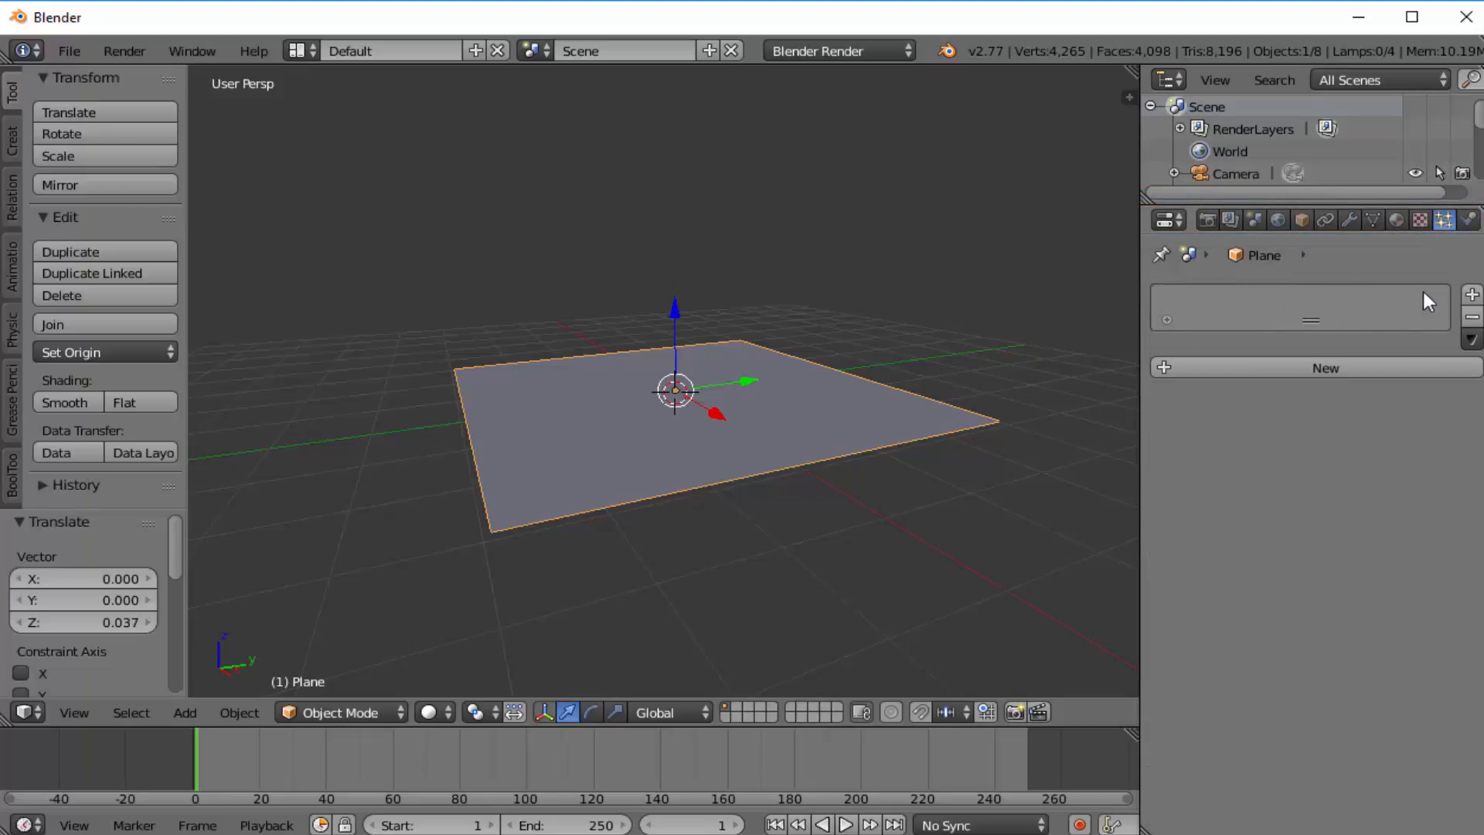
{"action": "left_click", "coordinate": [1318, 368]}
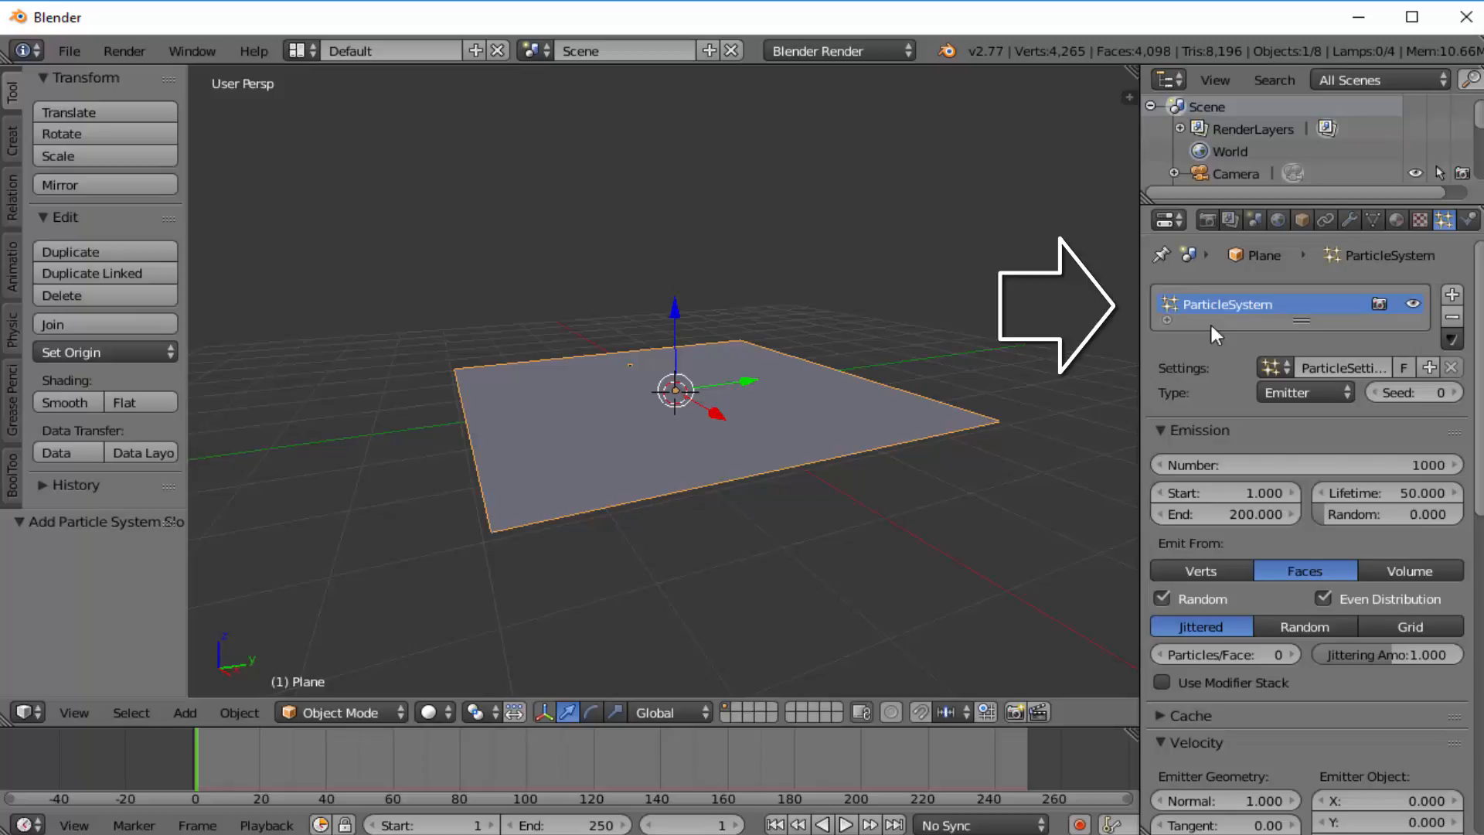
{"action": "double_click", "coordinate": [1187, 305]}
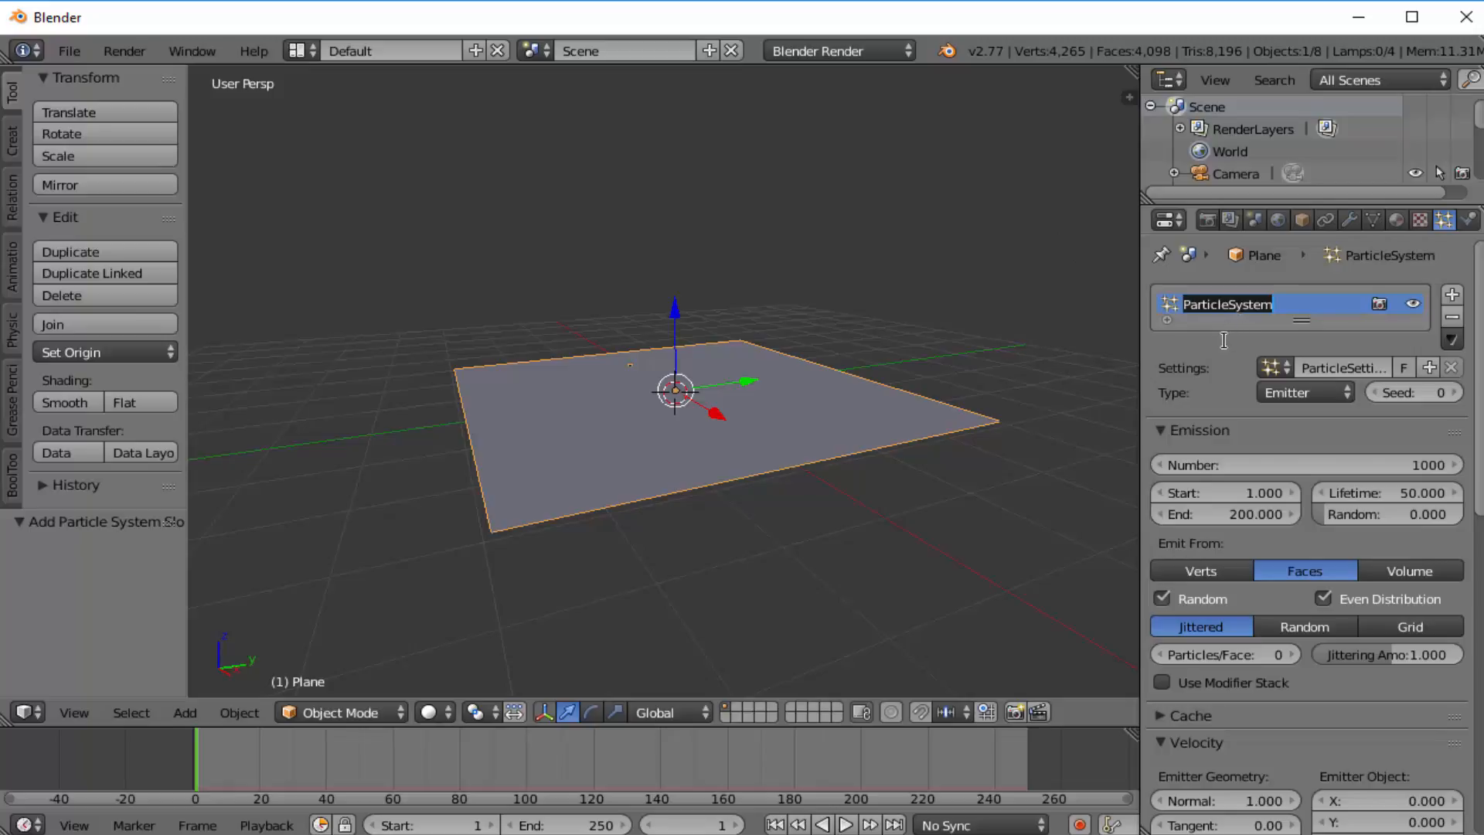
{"action": "key", "text": "Return"}
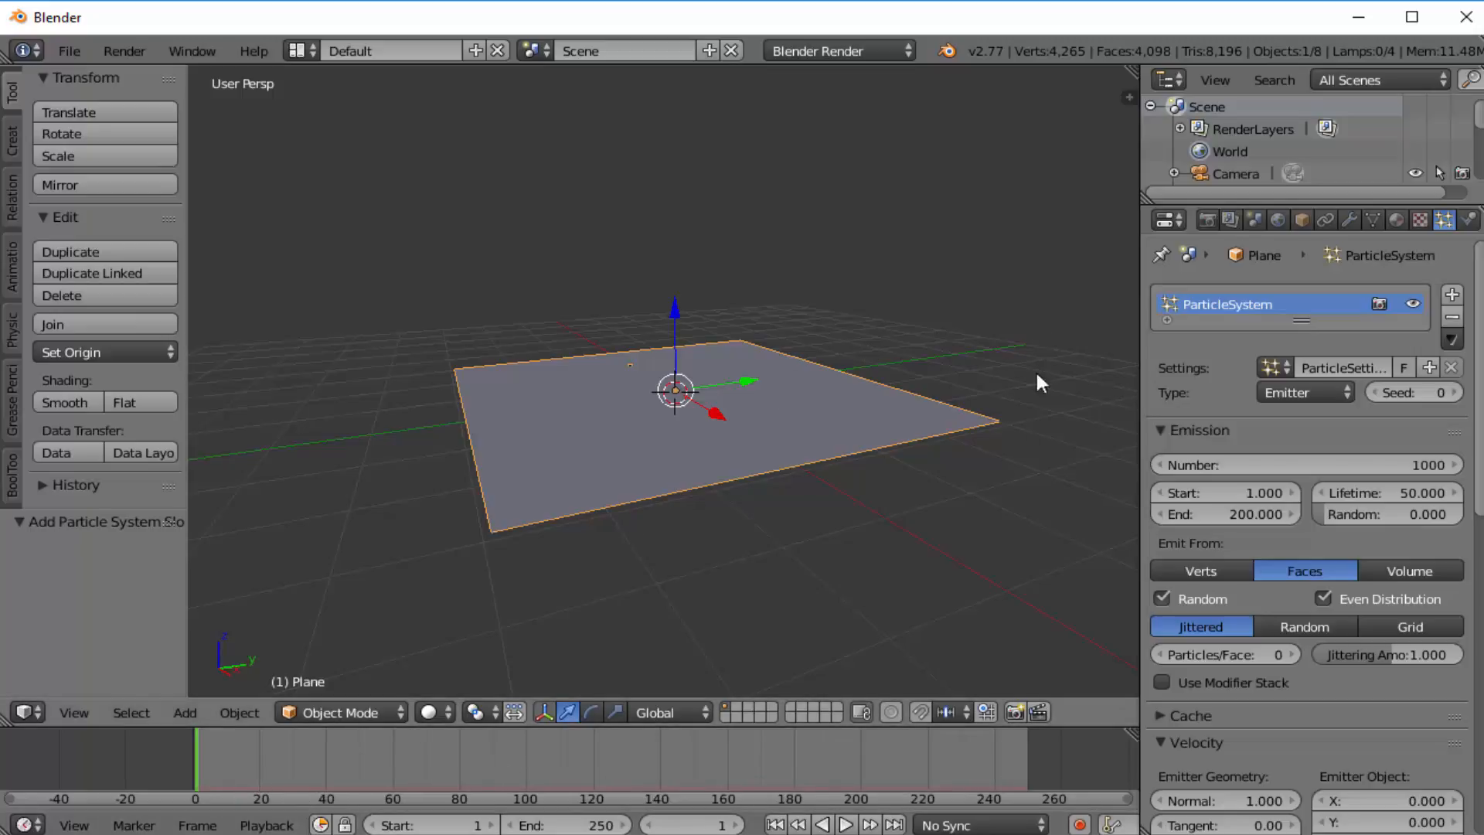
- Play the animation to preview how the plane emits particles, and stop it
{"action": "left_click", "coordinate": [845, 825]}
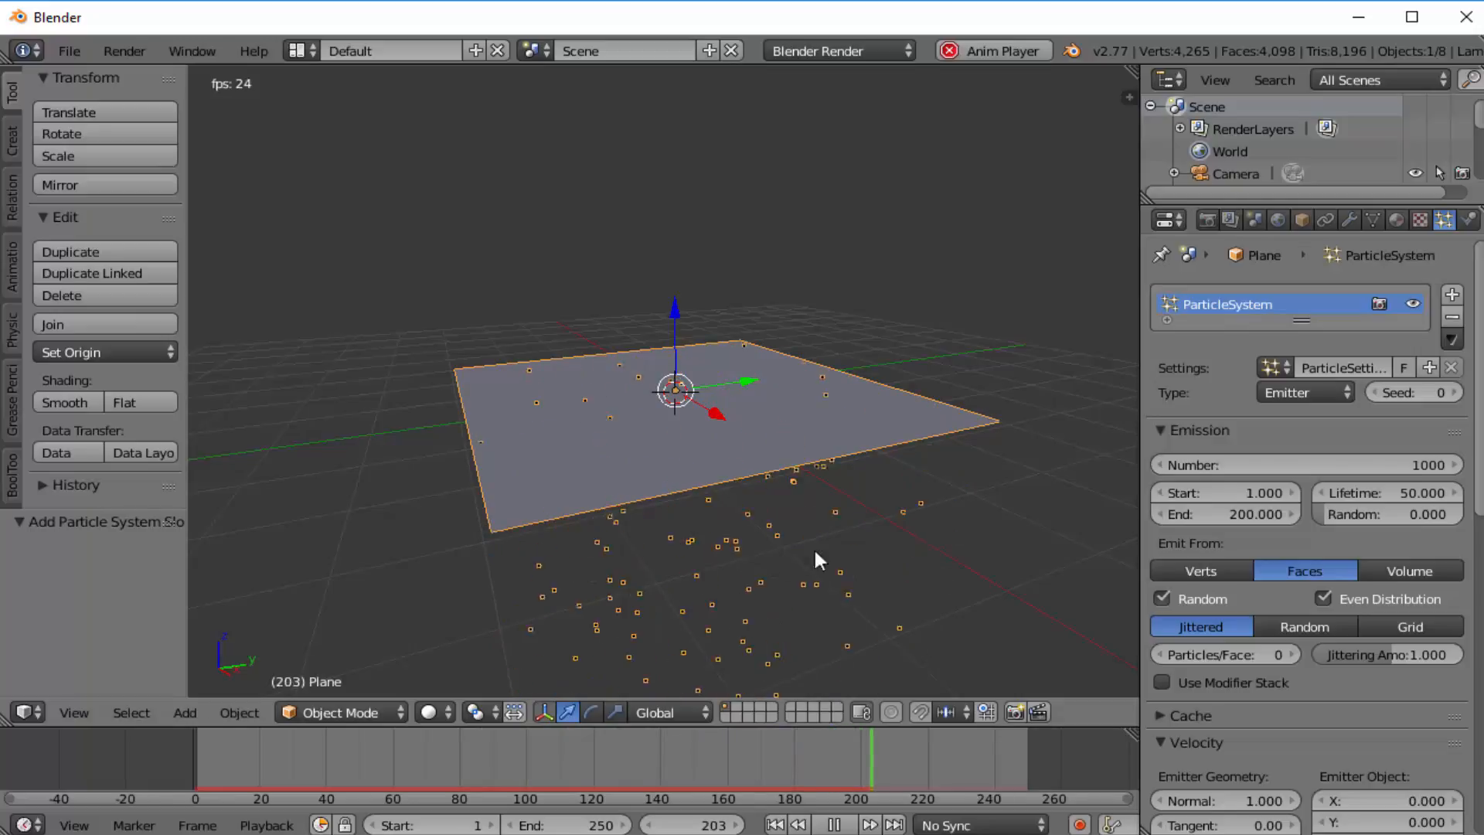
{"action": "left_click", "coordinate": [830, 824]}
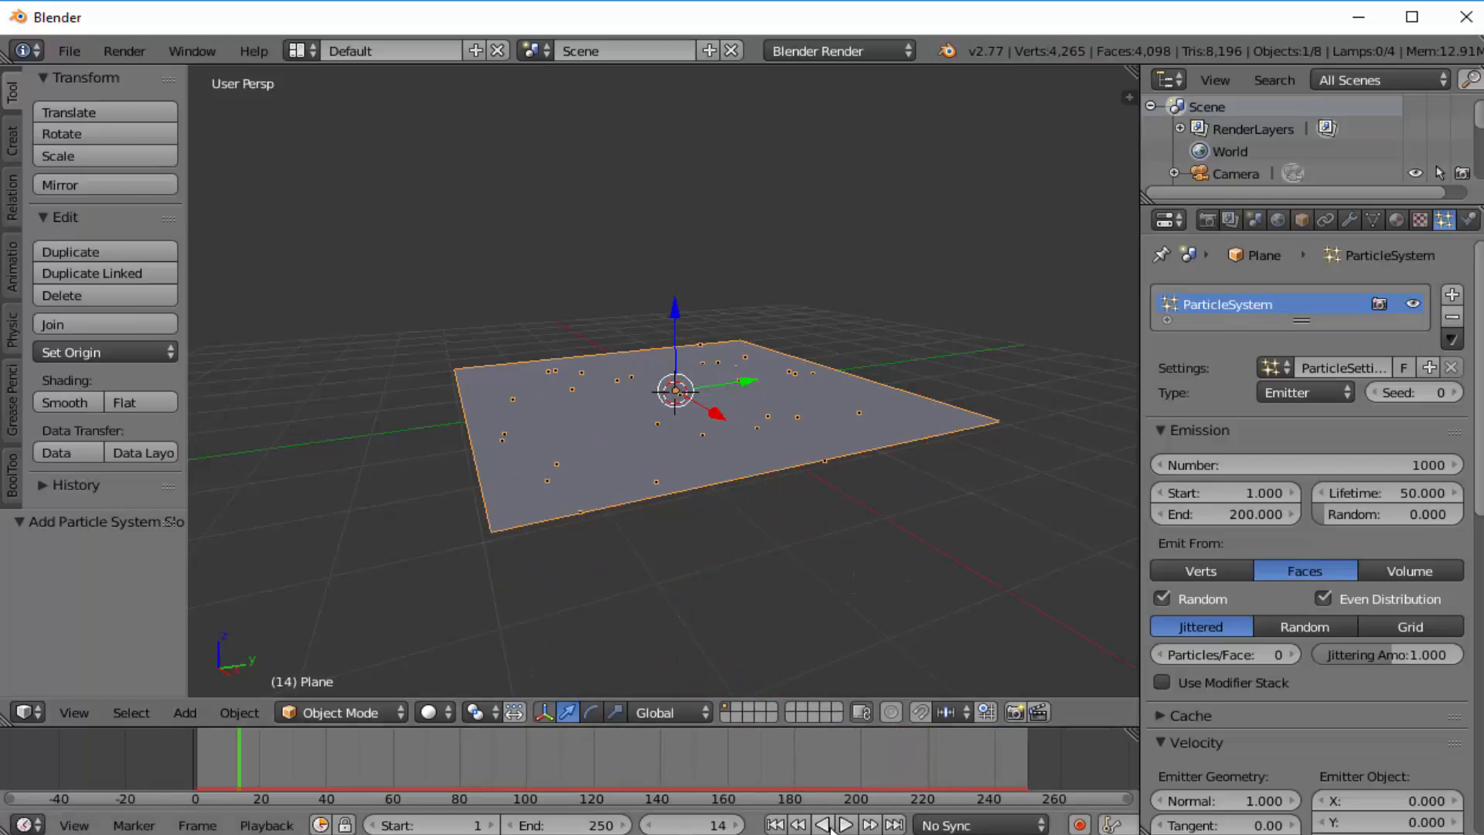
{"action": "left_click", "coordinate": [847, 825]}
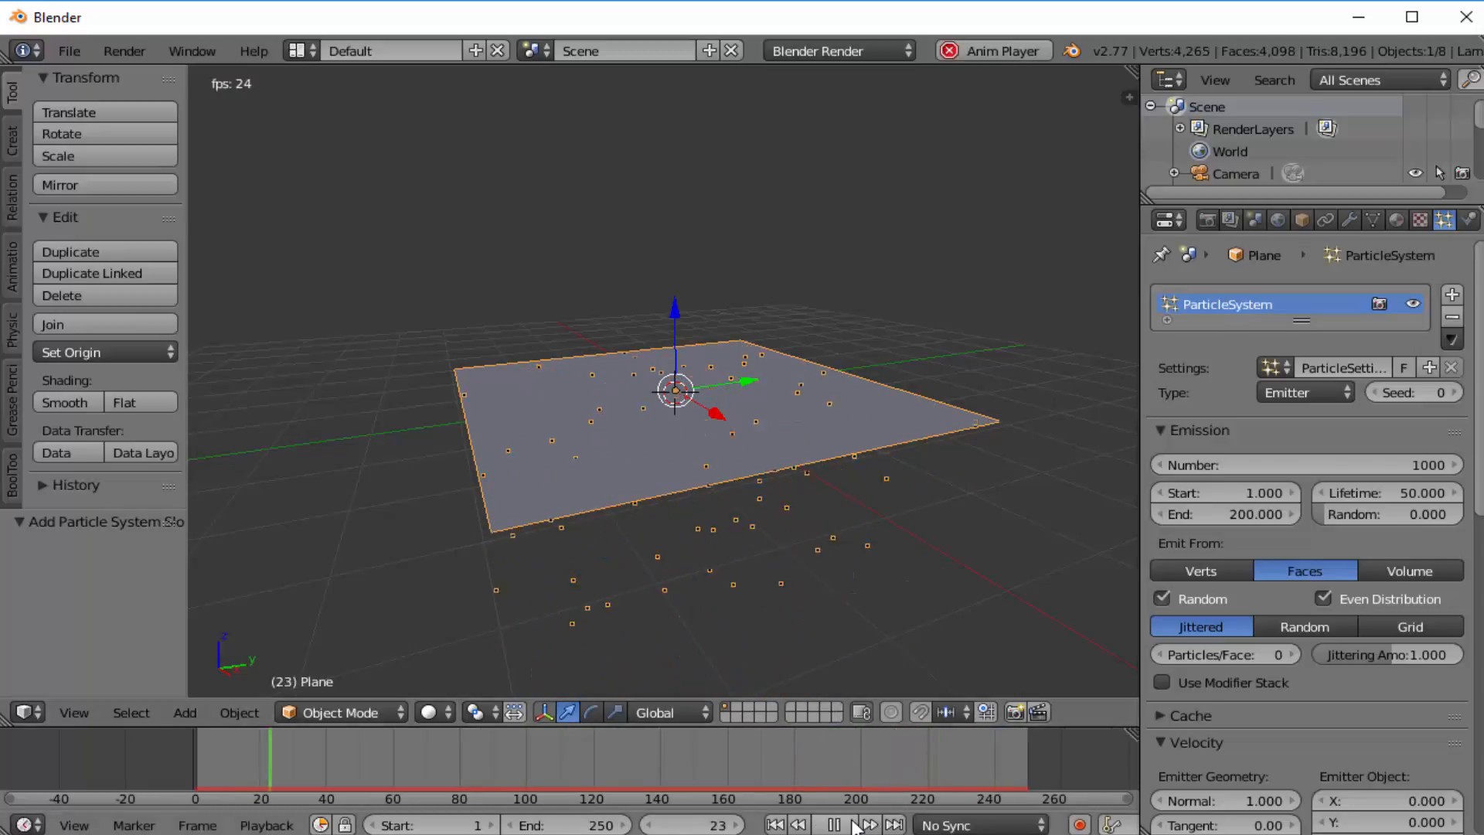
{"action": "left_click", "coordinate": [848, 824]}
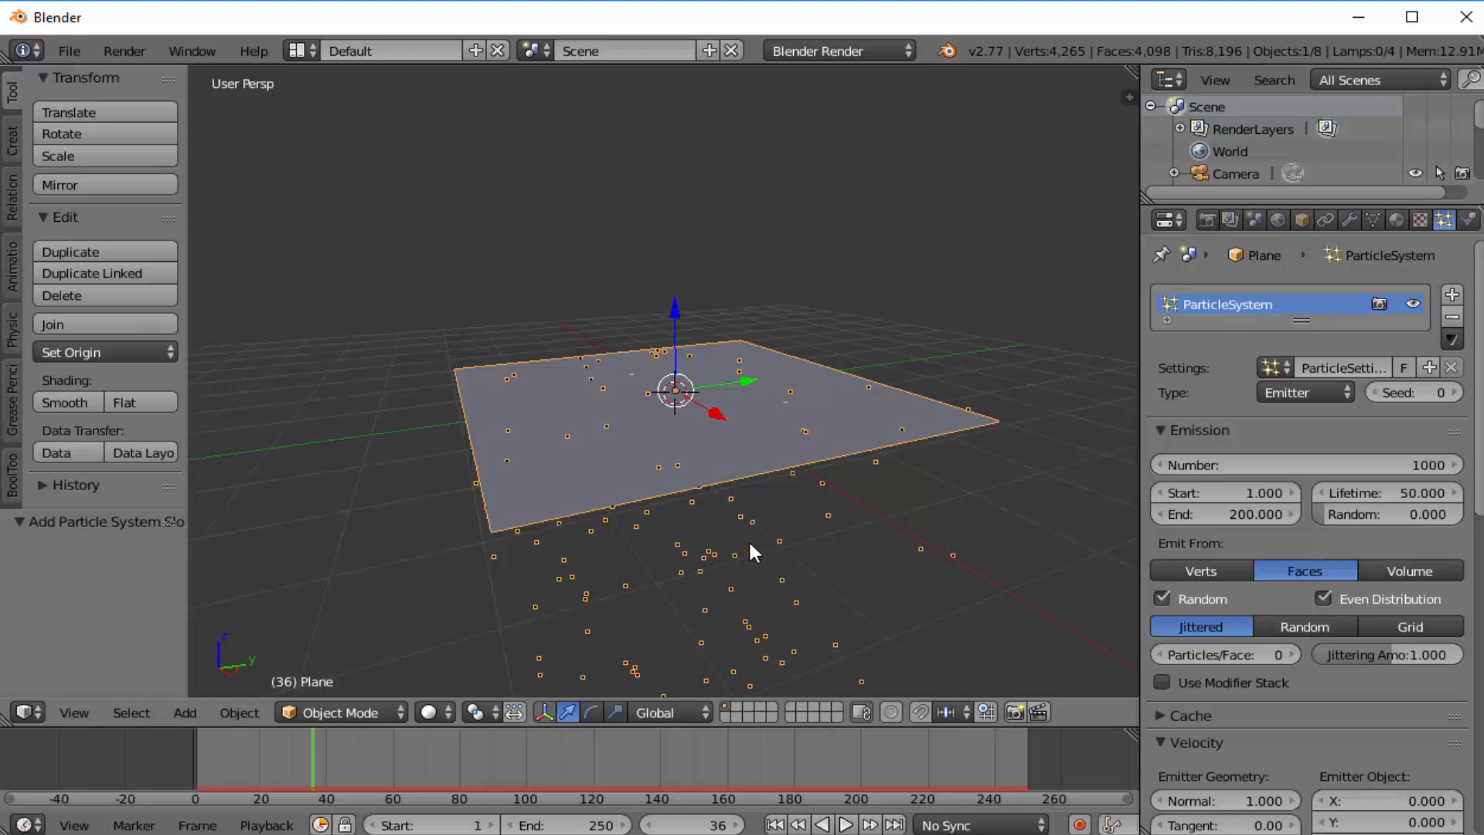
- Expand the Field Weights settings of the plane's particle system
{"action": "scroll", "coordinate": [755, 534], "scroll_direction": "down", "scroll_amount": 1}
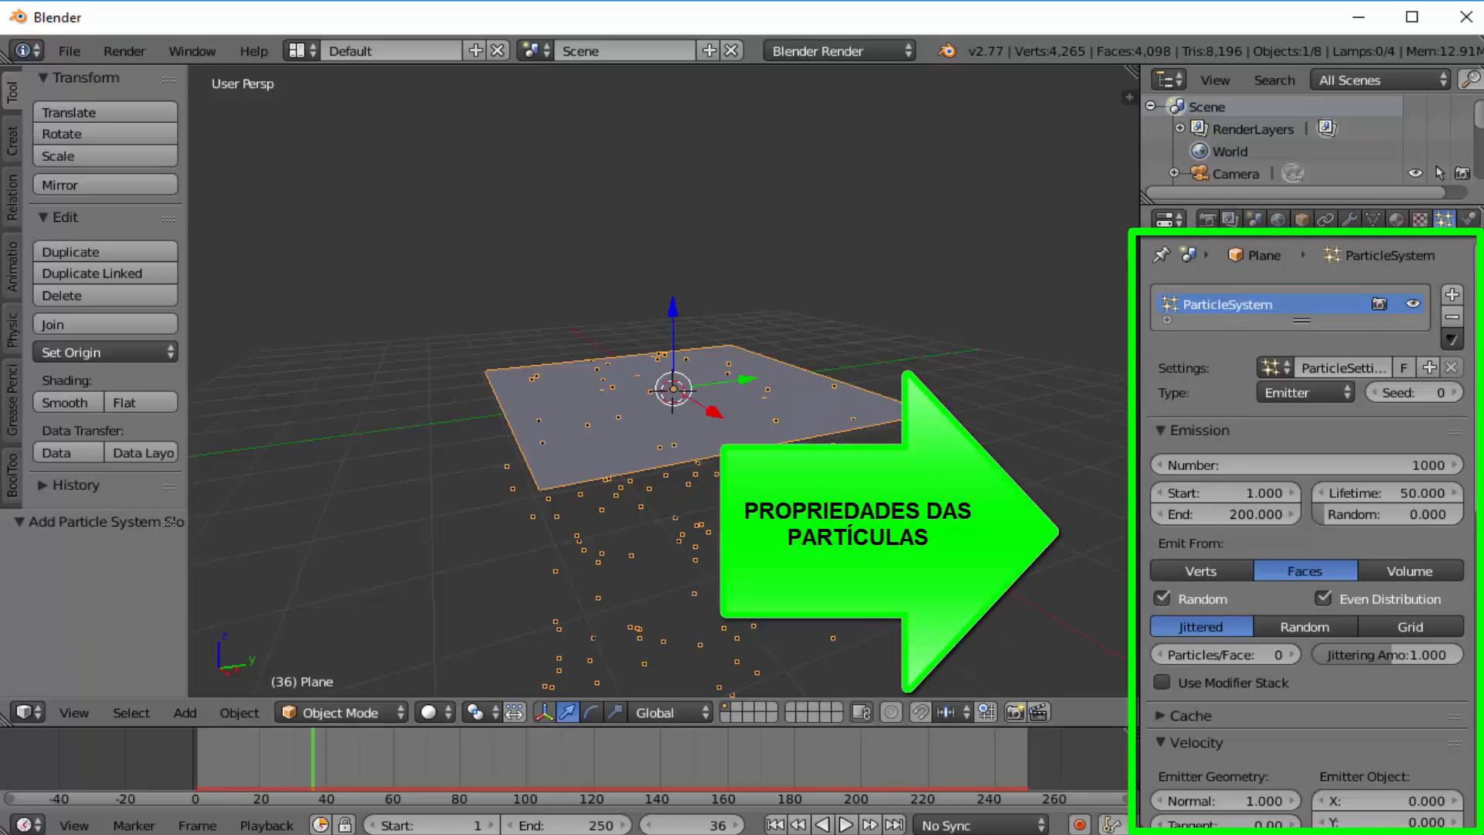
{"action": "scroll", "coordinate": [1306, 534], "scroll_direction": "down", "scroll_amount": 15}
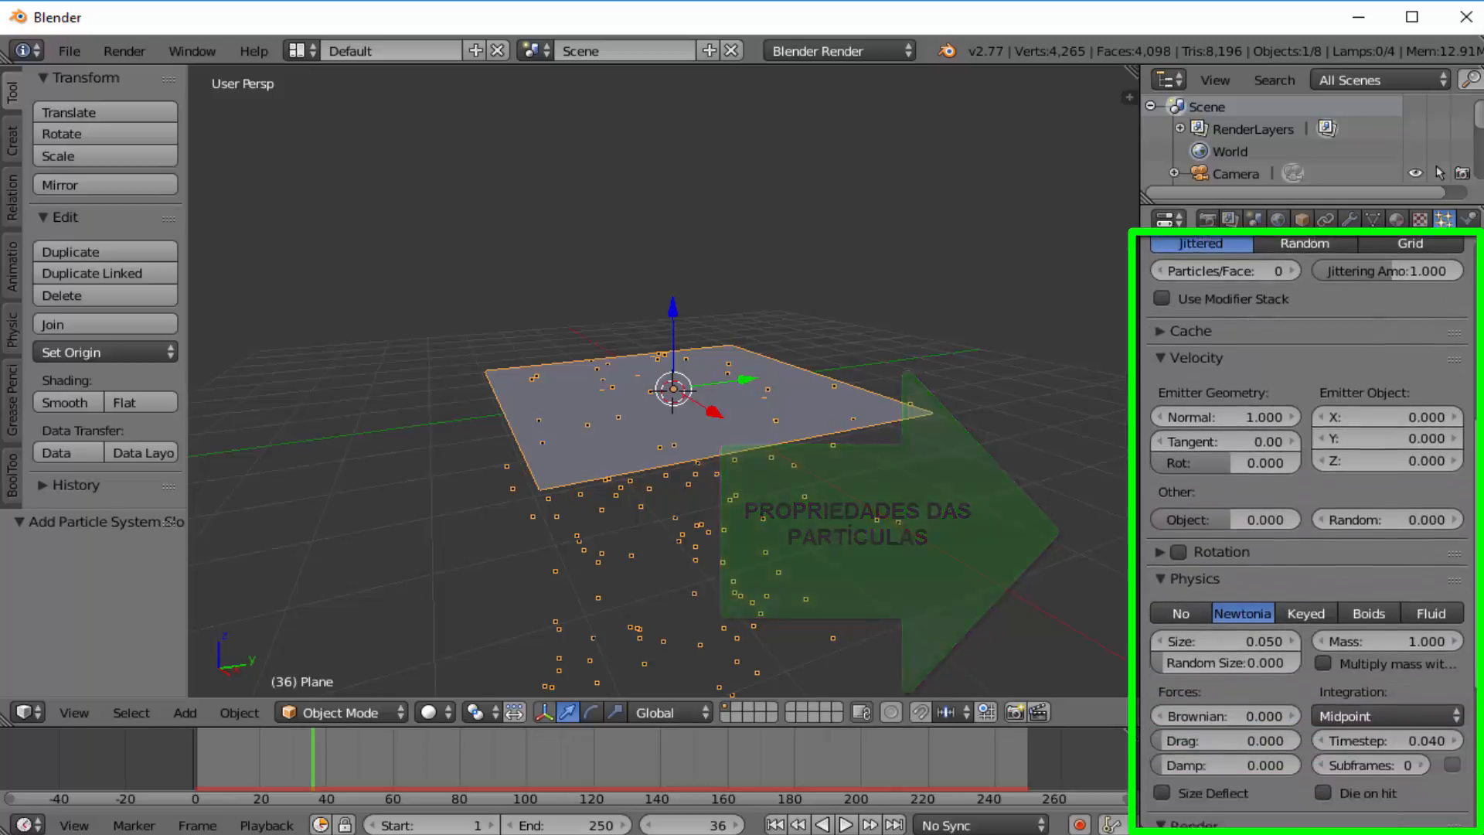
{"action": "scroll", "coordinate": [1306, 533], "scroll_direction": "down", "scroll_amount": 5}
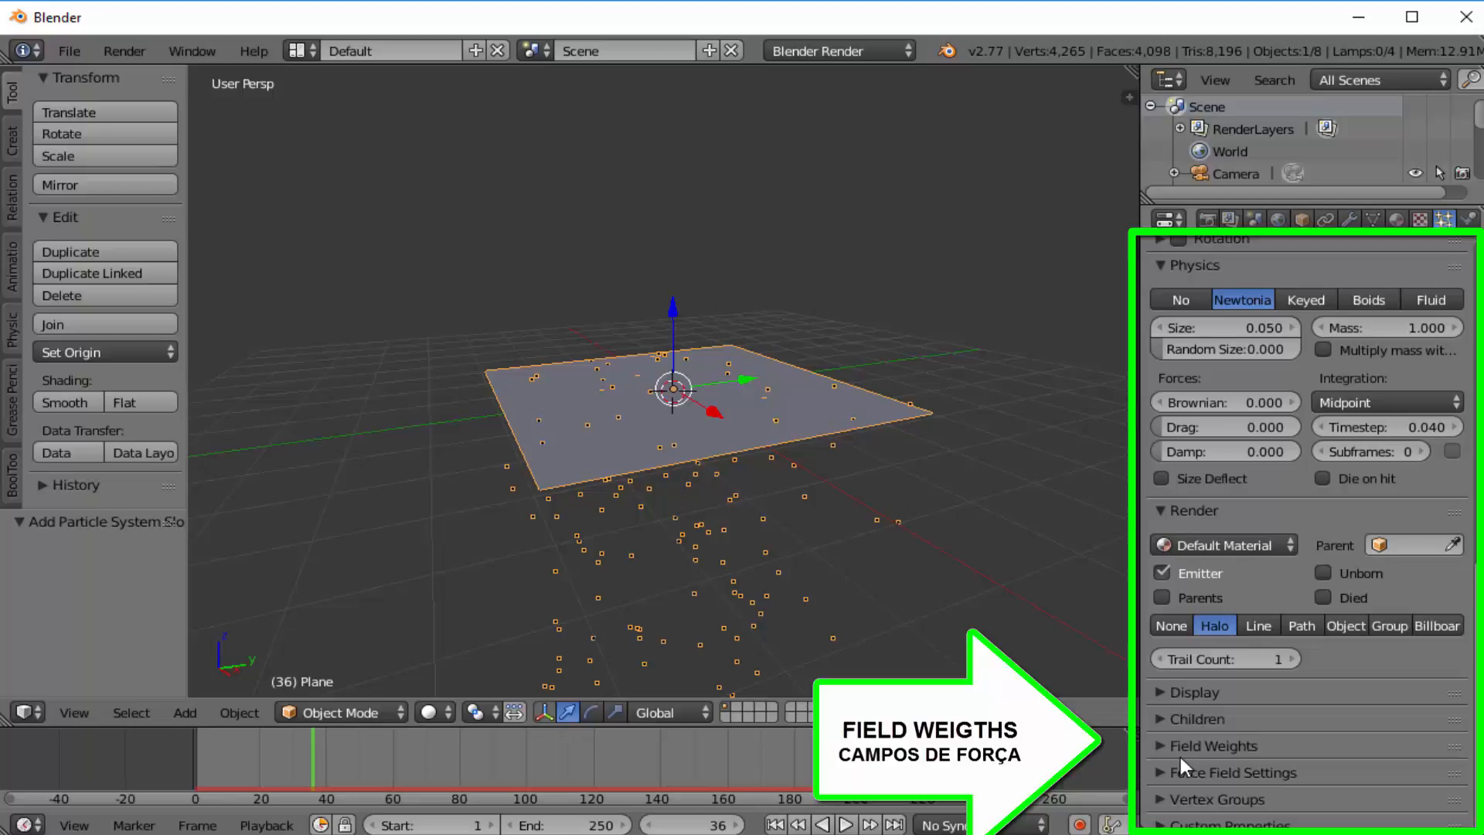
{"action": "left_click", "coordinate": [1160, 746]}
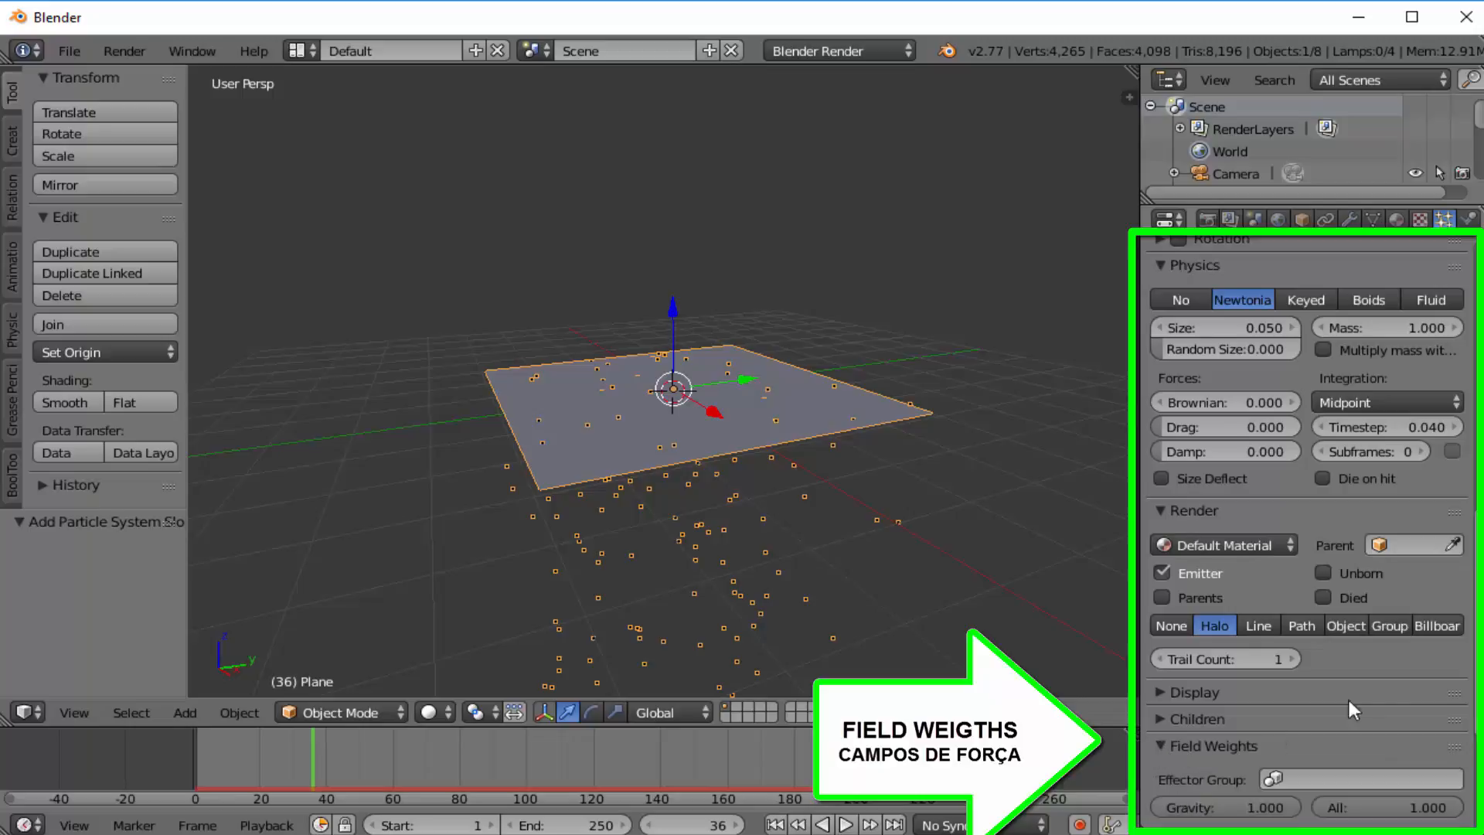
{"action": "scroll", "coordinate": [1306, 533], "scroll_direction": "down", "scroll_amount": 8}
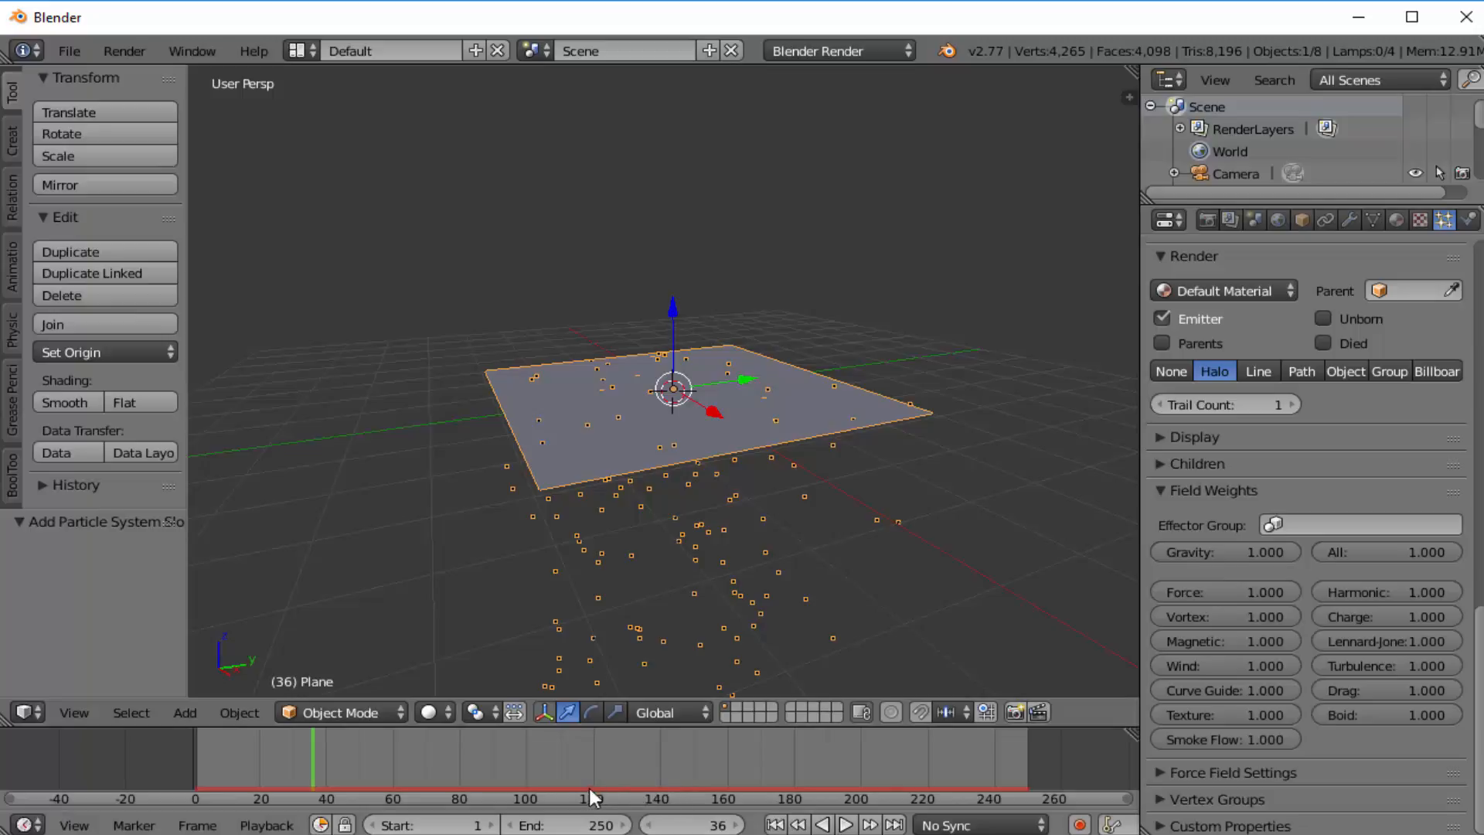
- Replay the particle animation from frame 1, and cancel playback to return to the start
{"action": "left_click", "coordinate": [774, 824]}
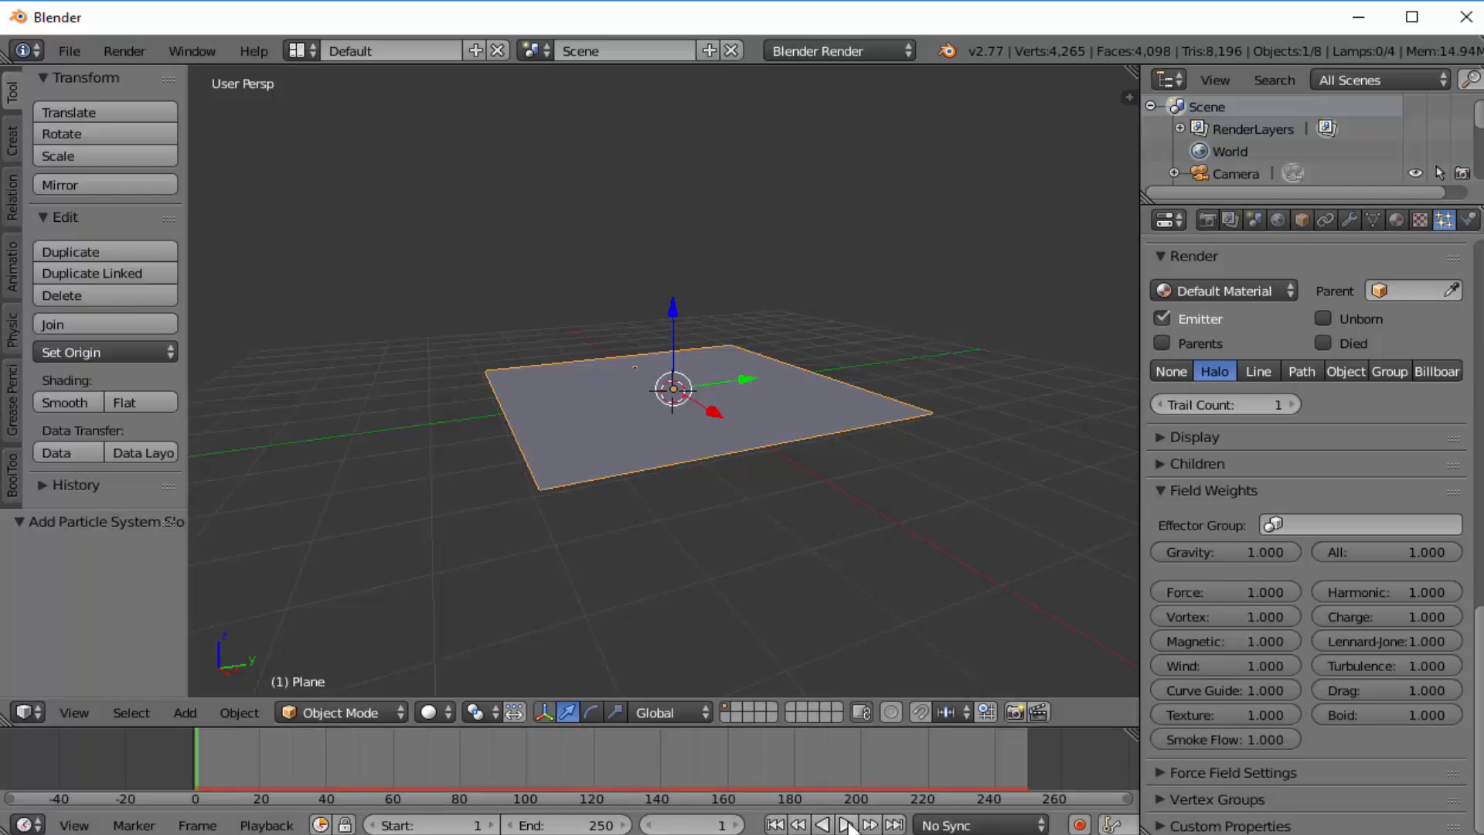
{"action": "left_click", "coordinate": [846, 824]}
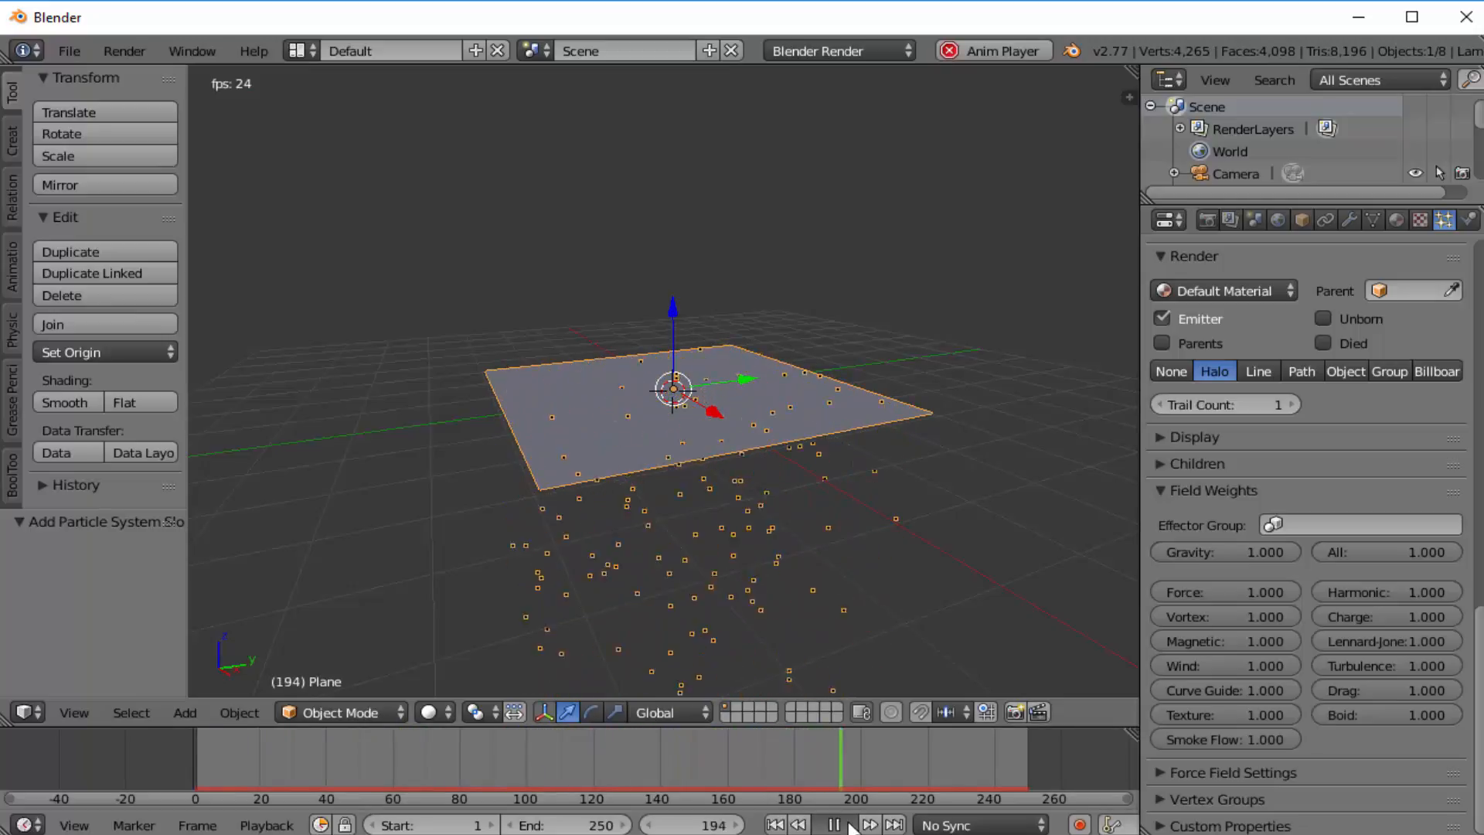
{"action": "key", "text": "Escape"}
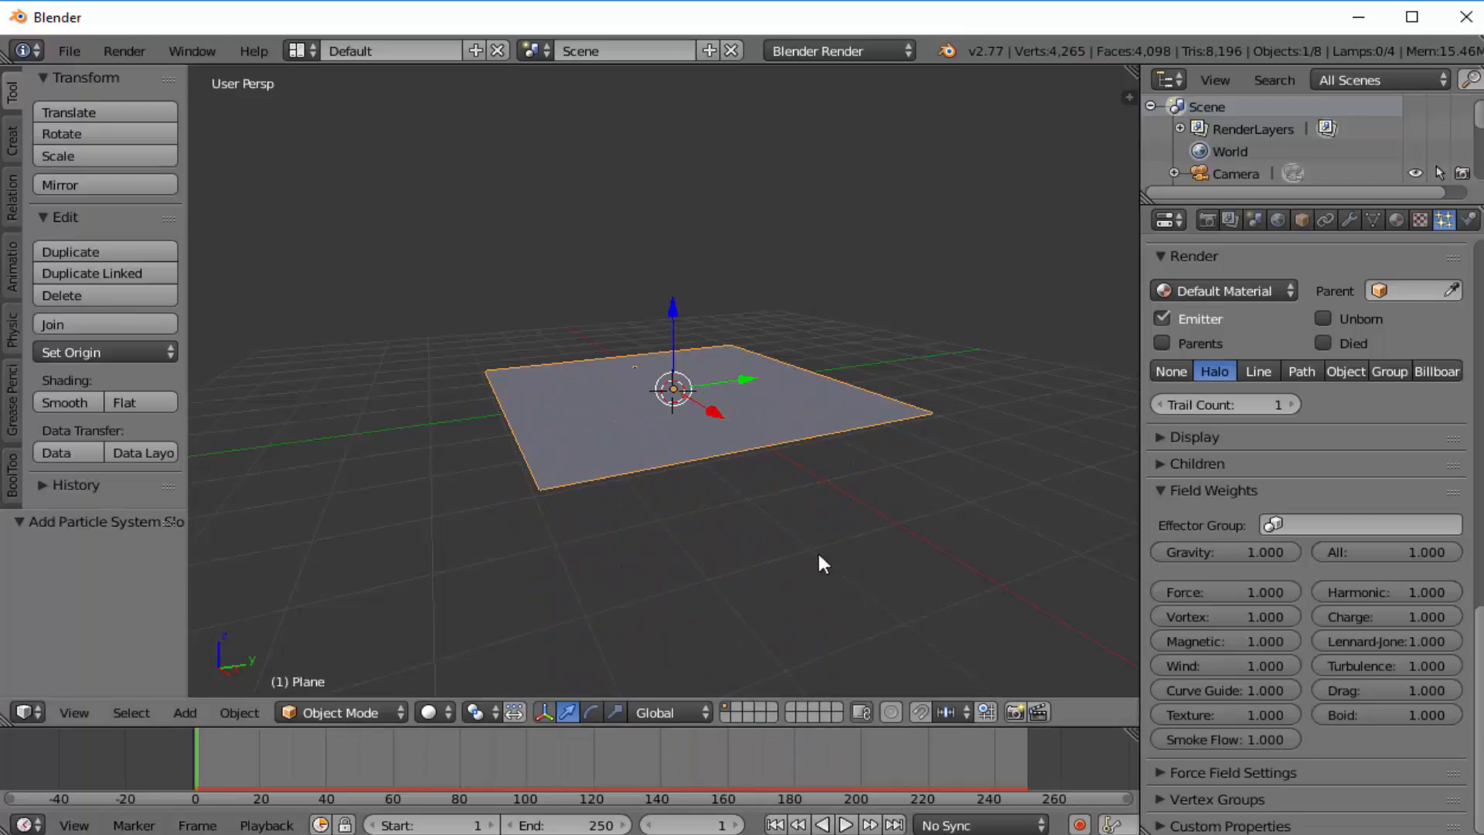
- Set the particle system's Gravity field weight to 0 and play the animation to check the particles' motion
{"action": "left_click", "coordinate": [1248, 551]}
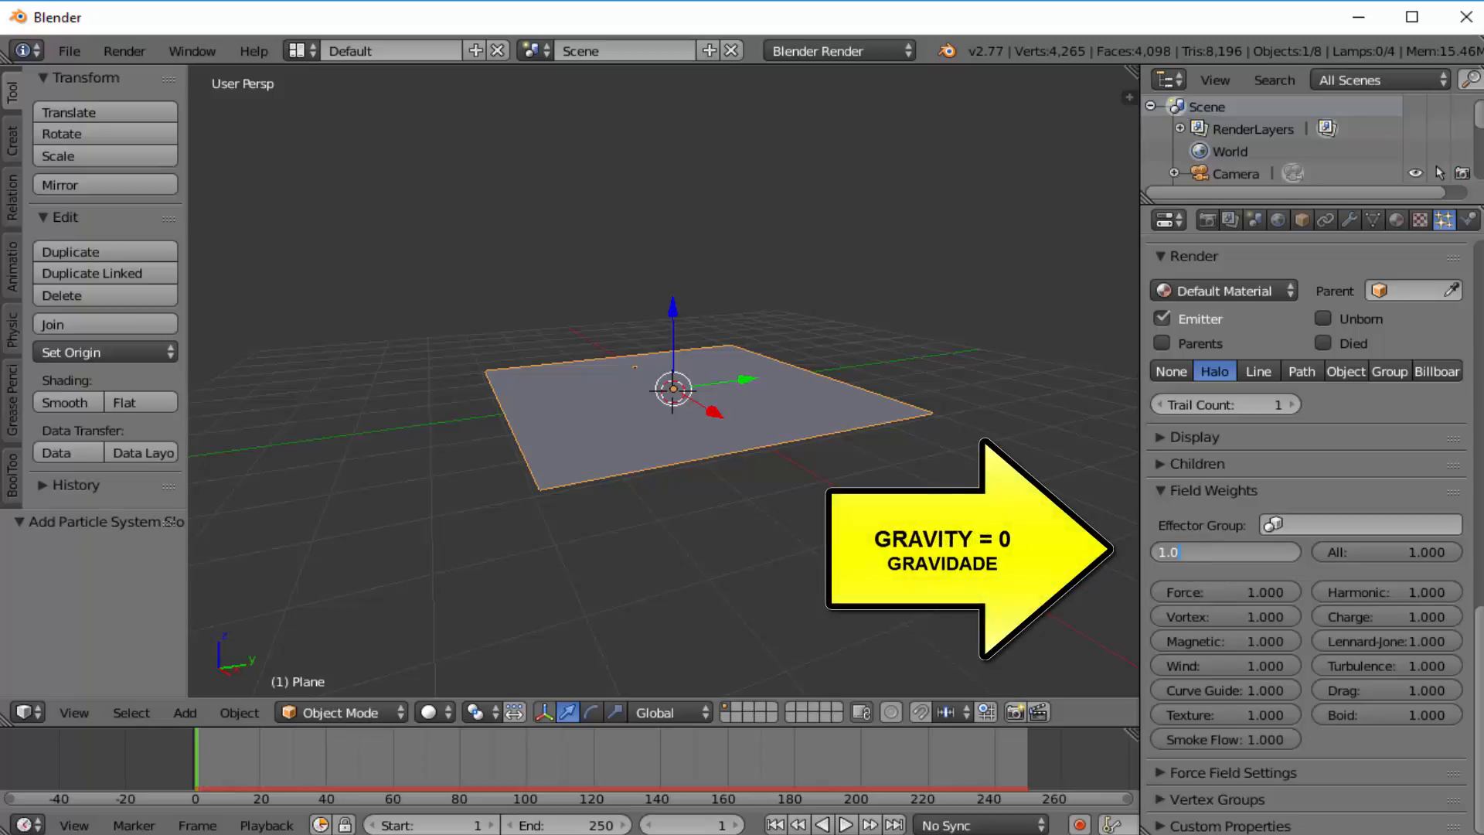
{"action": "type", "text": "0"}
{"action": "key", "text": "Return"}
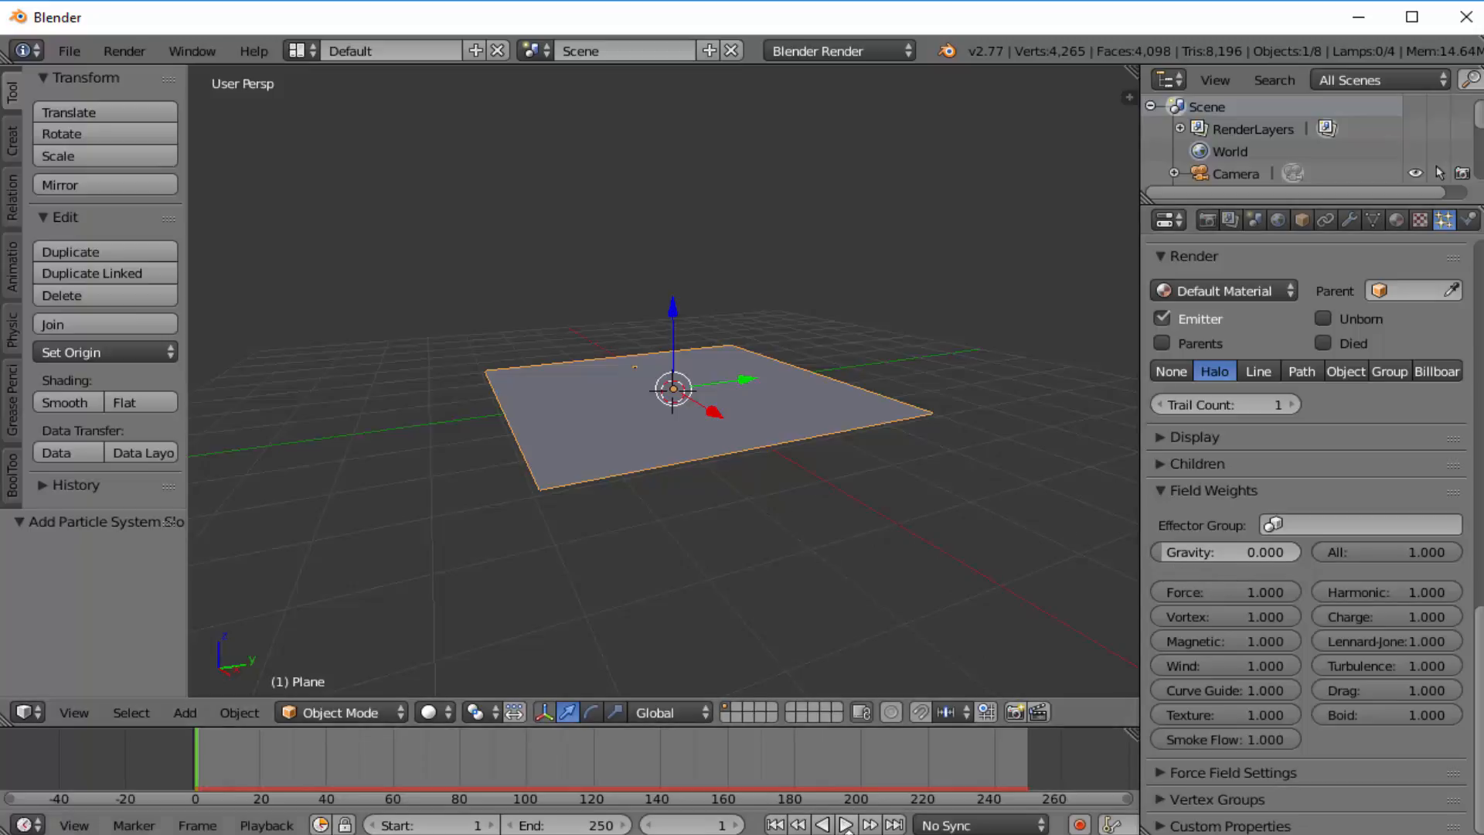
{"action": "left_click", "coordinate": [846, 825]}
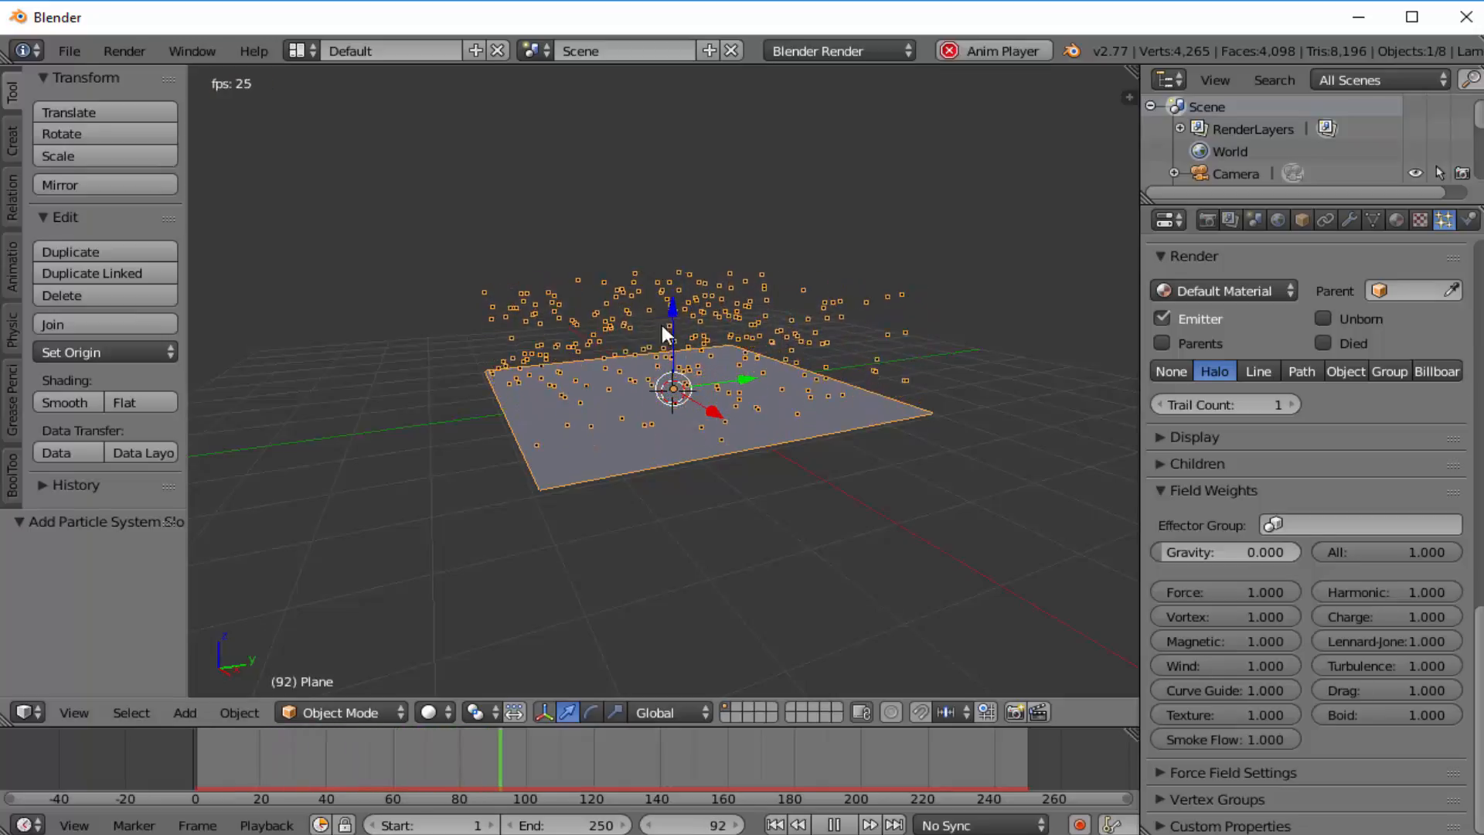
{"action": "left_click", "coordinate": [834, 825]}
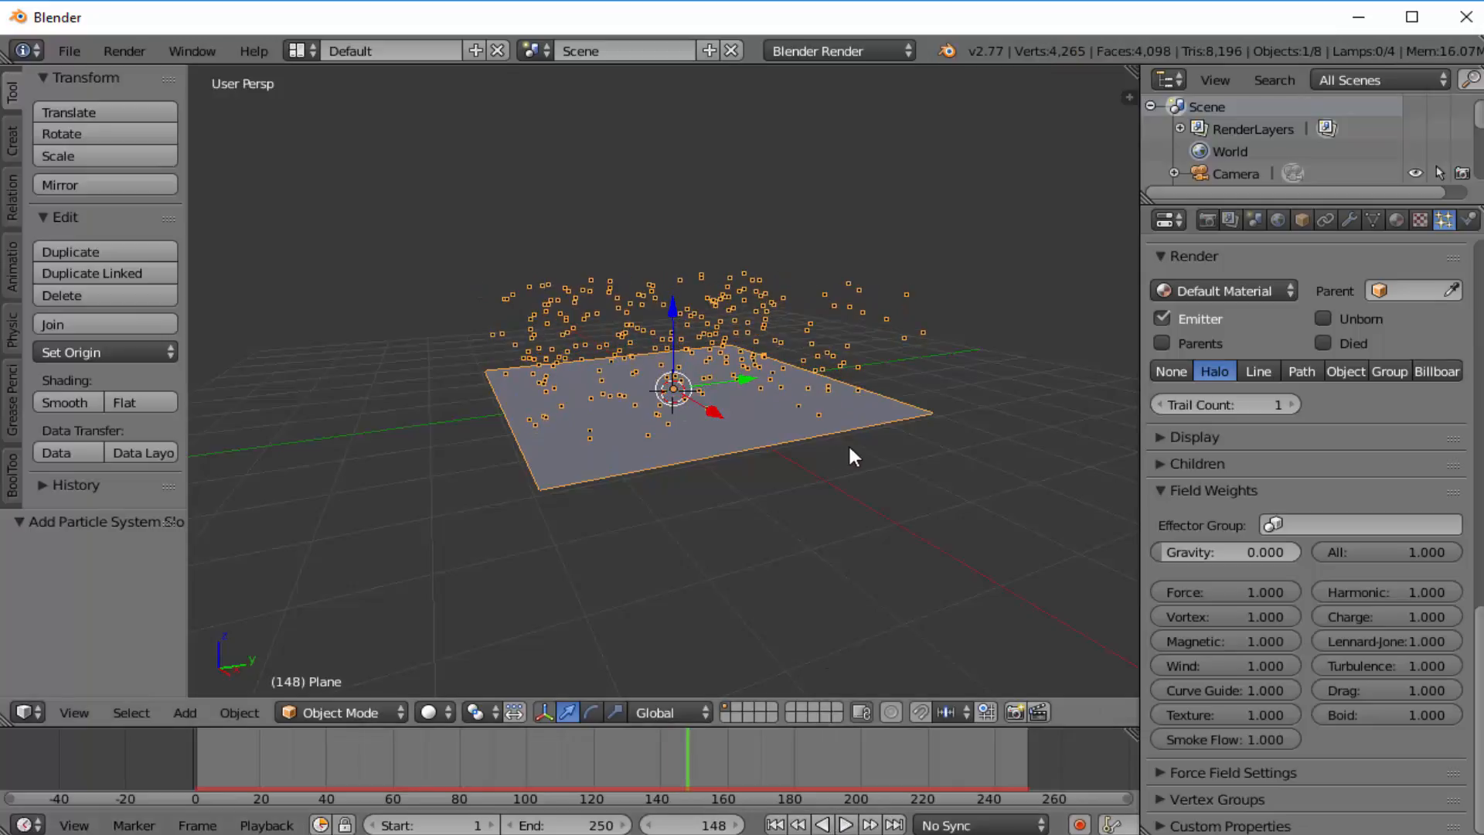
- Set the particles' emission Lifetime to 250 and replay the animation from frame 1
{"action": "scroll", "coordinate": [1479, 665], "scroll_direction": "up", "scroll_amount": 2}
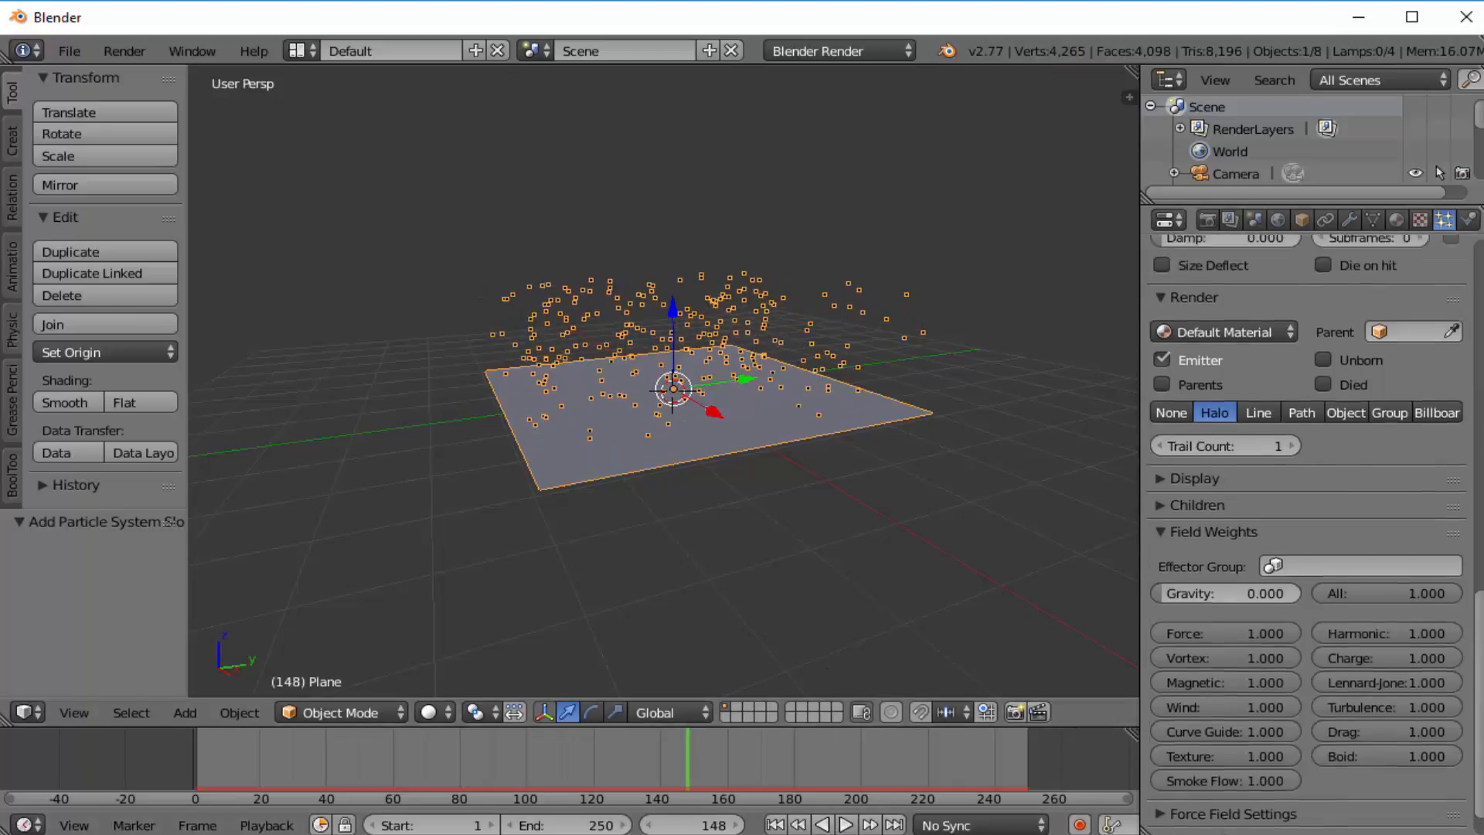
{"action": "scroll", "coordinate": [1243, 439], "scroll_direction": "up", "scroll_amount": 20}
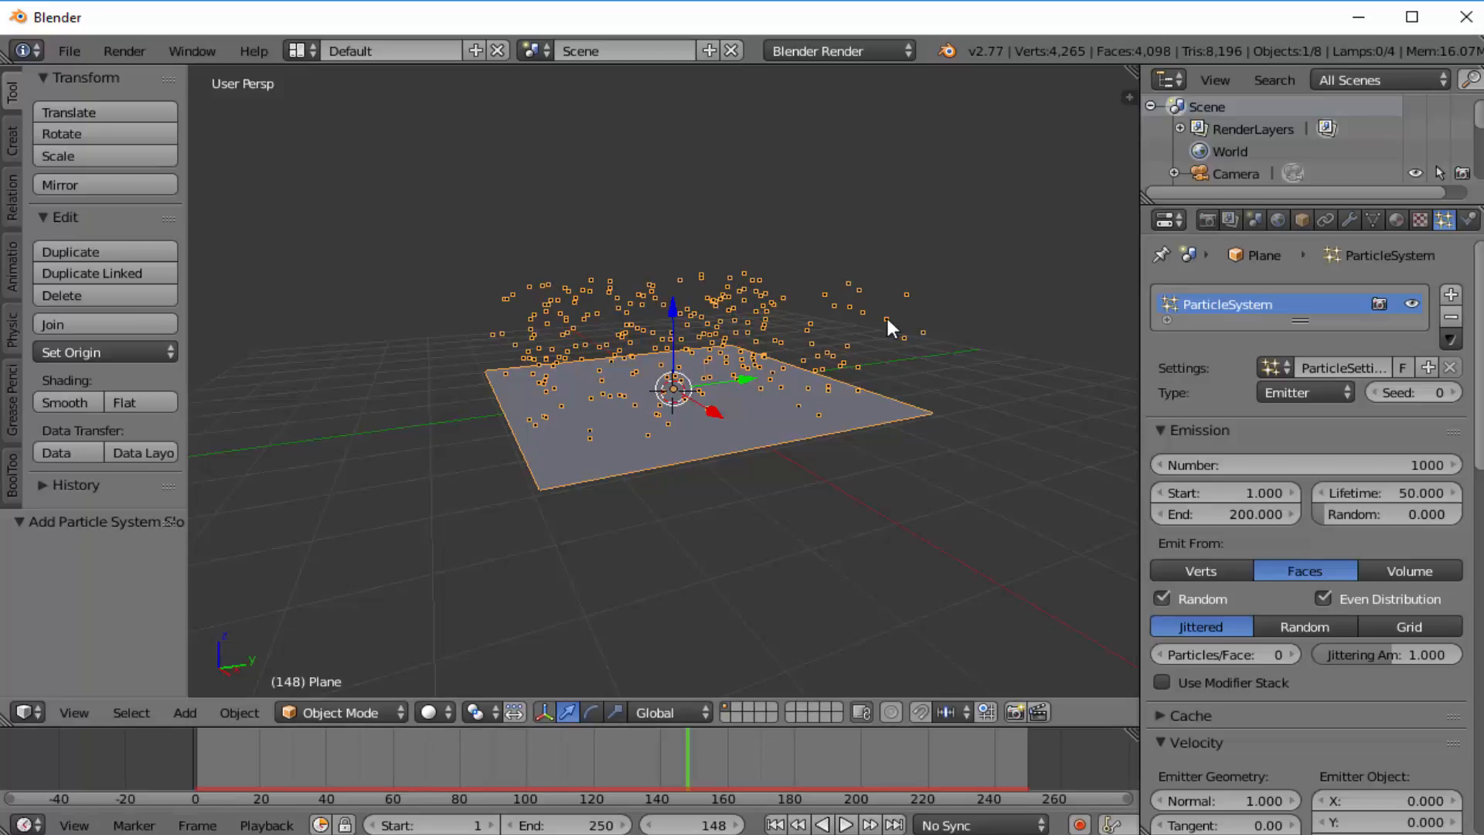
{"action": "left_click", "coordinate": [1365, 494]}
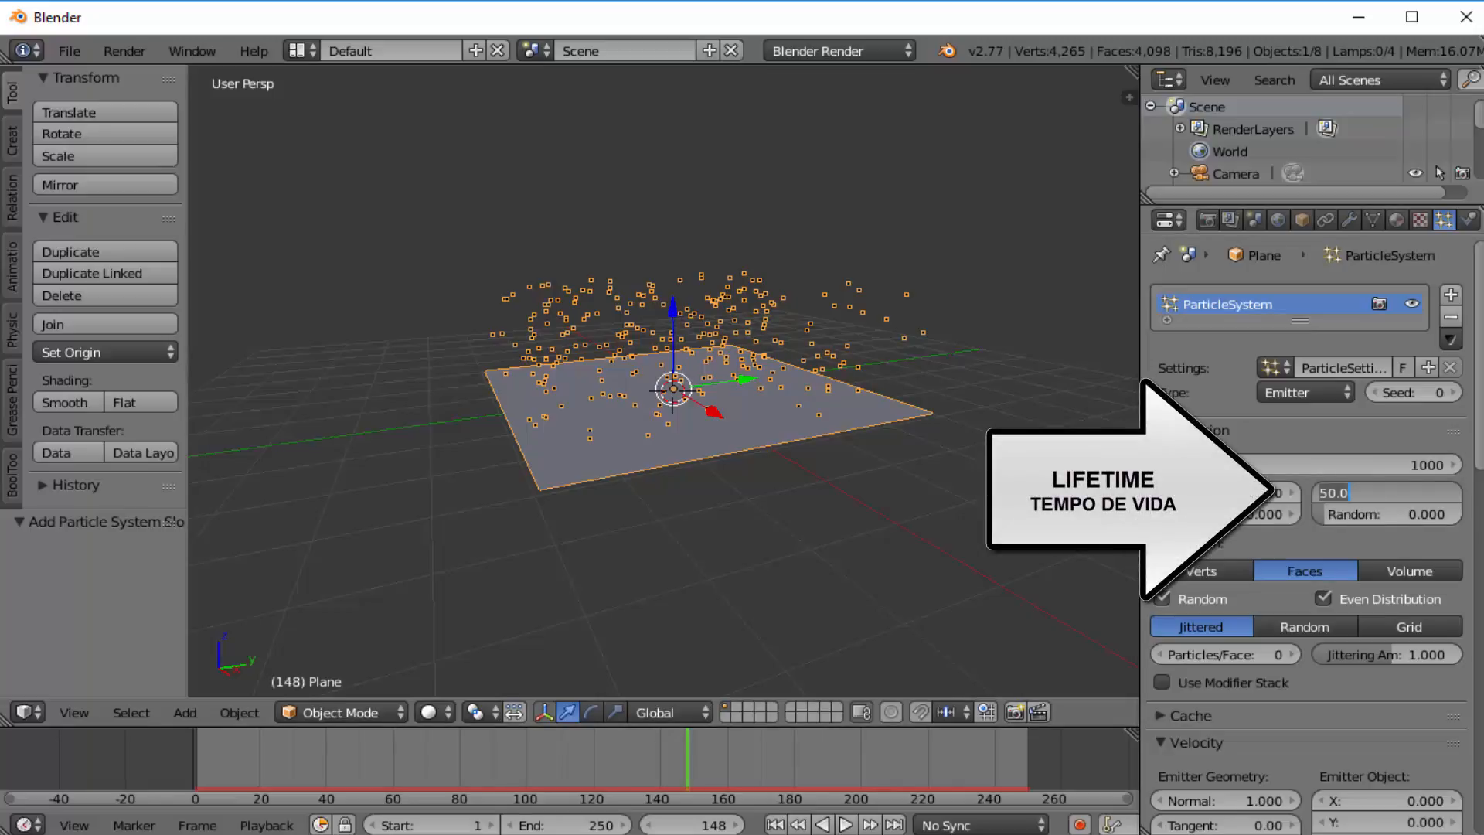
{"action": "type", "text": "2"}
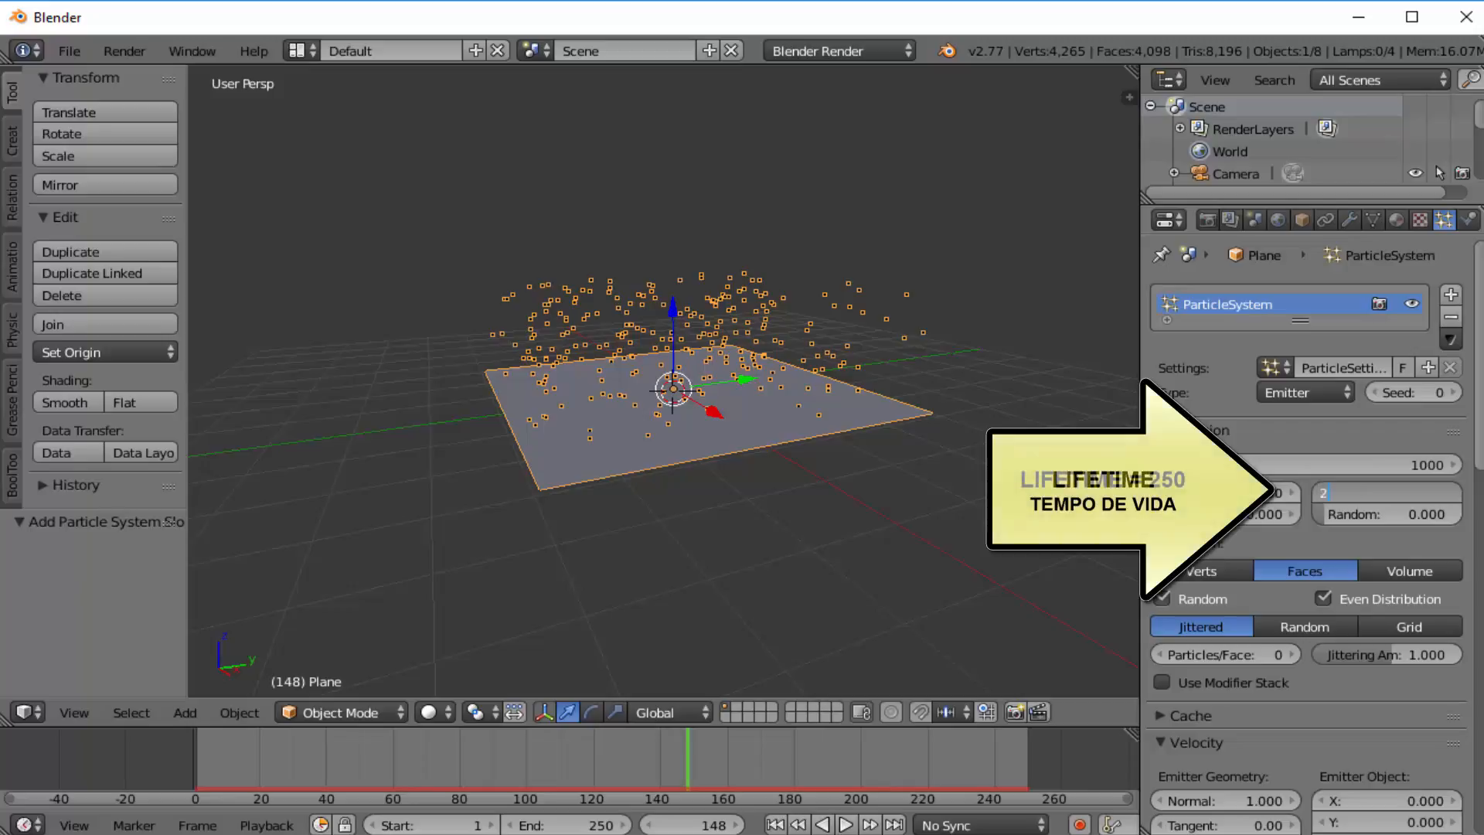
{"action": "type", "text": "5"}
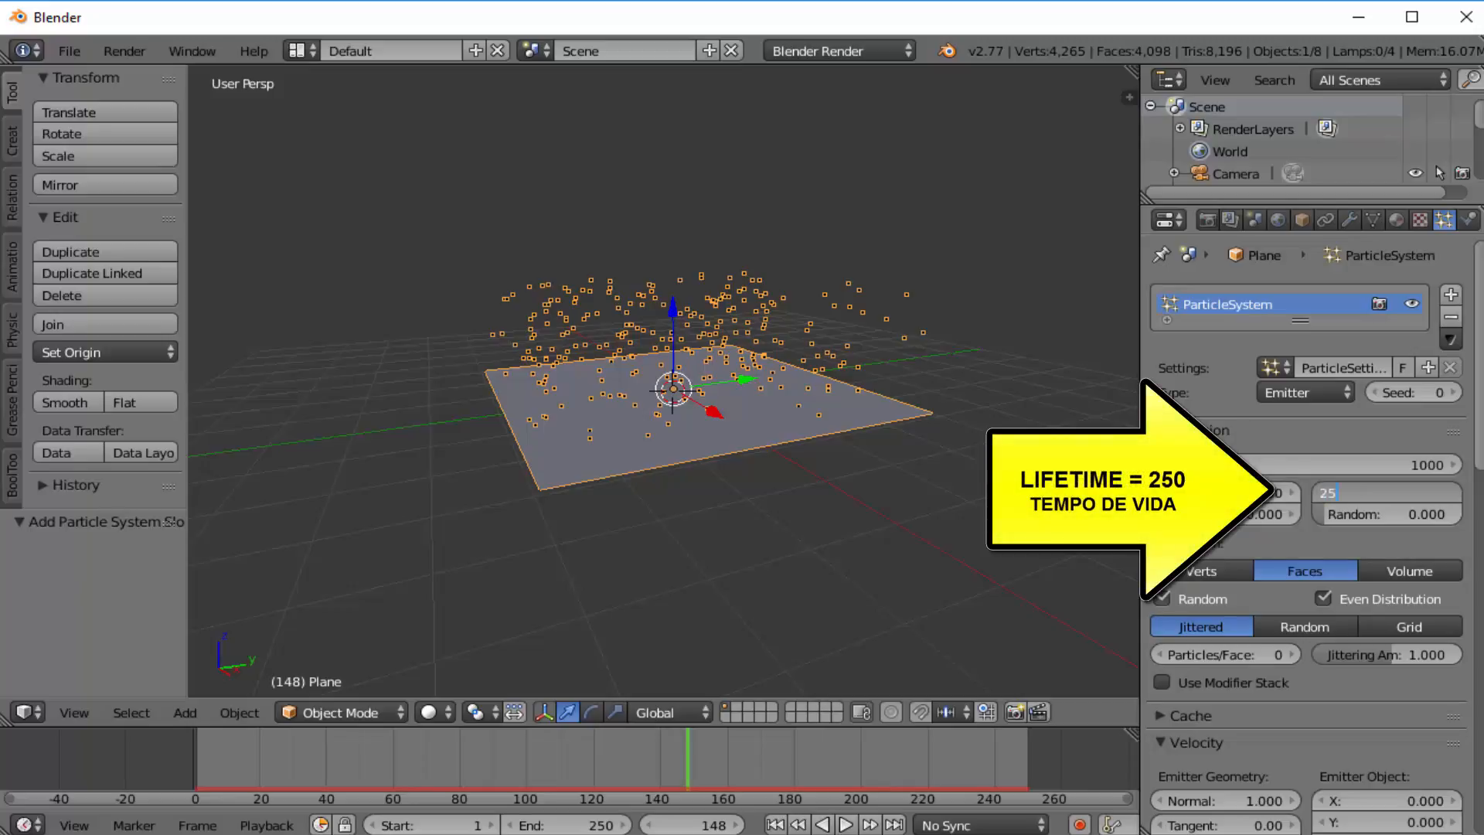
{"action": "type", "text": "0"}
{"action": "key", "text": "Return"}
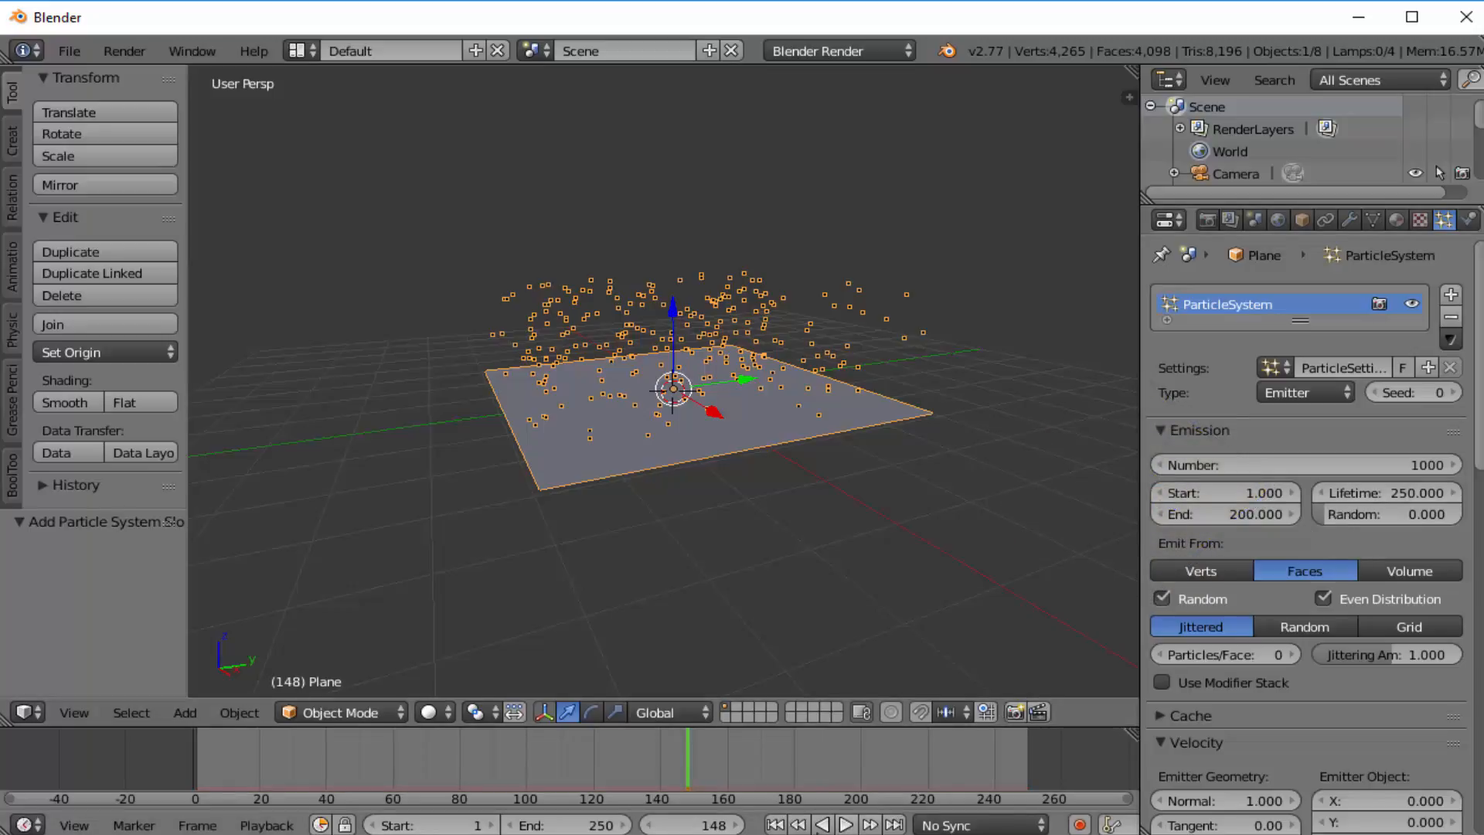
{"action": "left_click", "coordinate": [198, 768]}
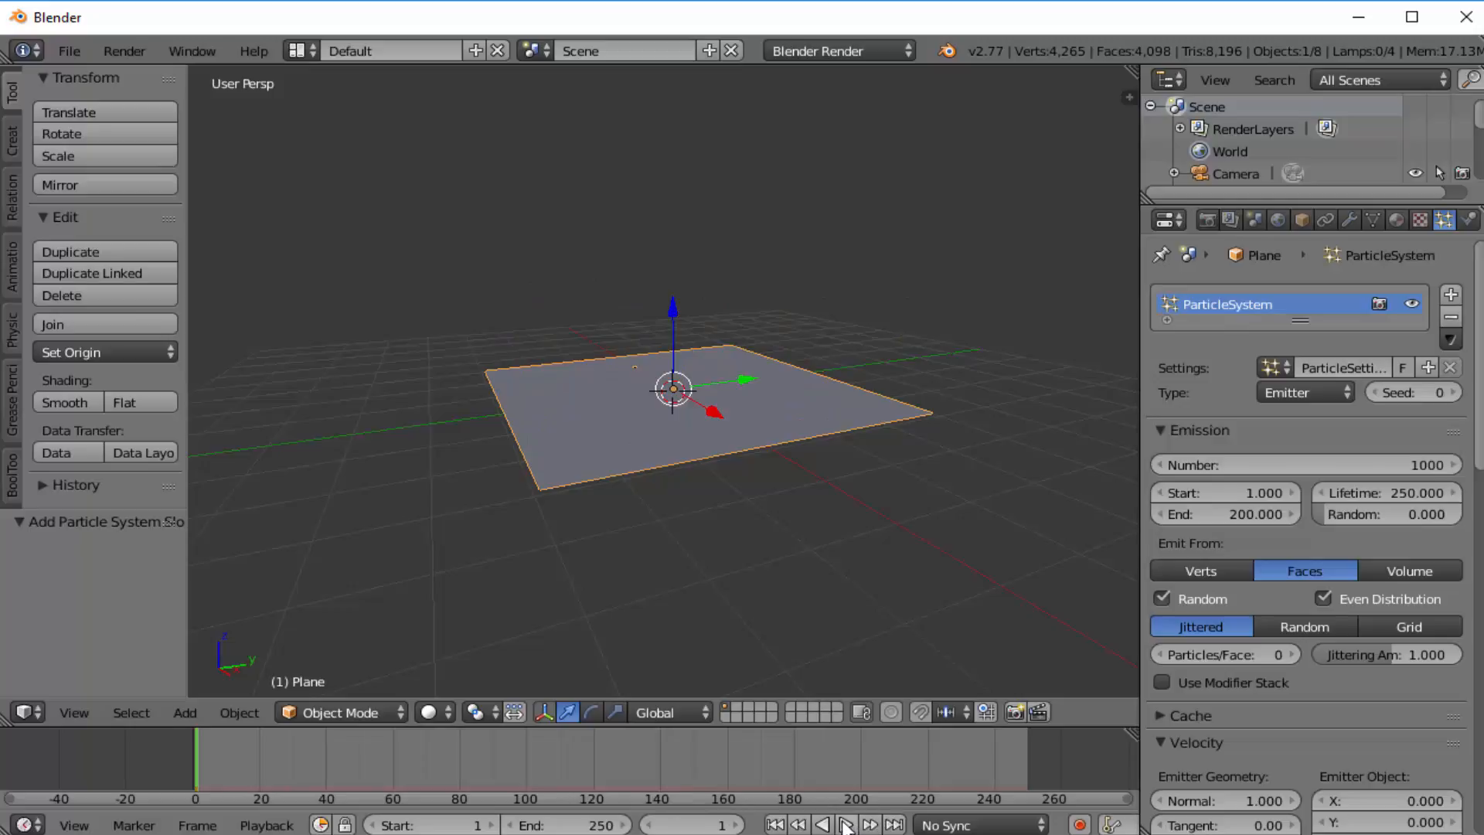
{"action": "left_click", "coordinate": [847, 825]}
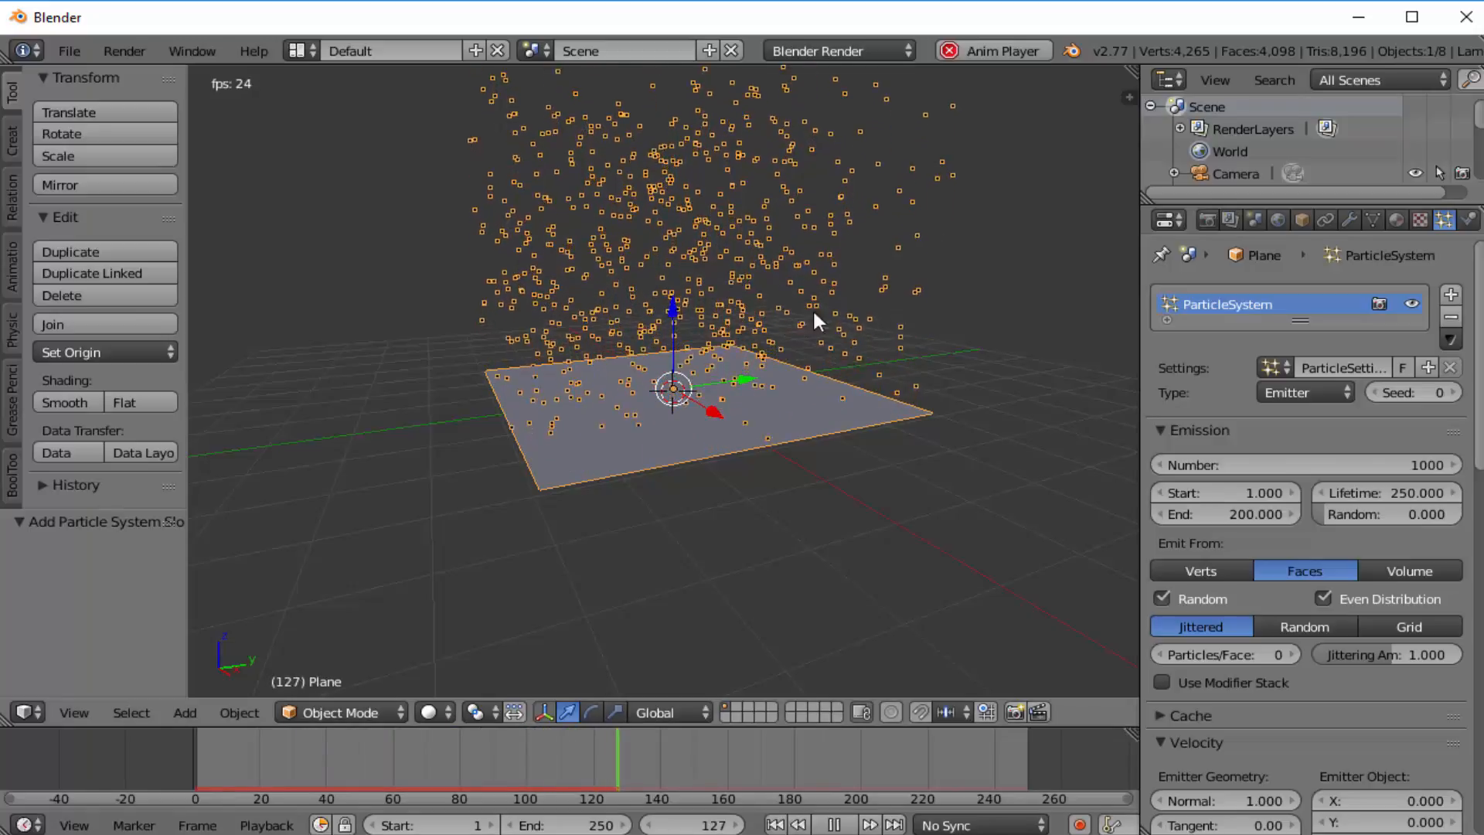
- Replay the particle animation from frame 1 and pause it partway through
{"action": "left_click", "coordinate": [836, 824]}
{"action": "left_click", "coordinate": [775, 825]}
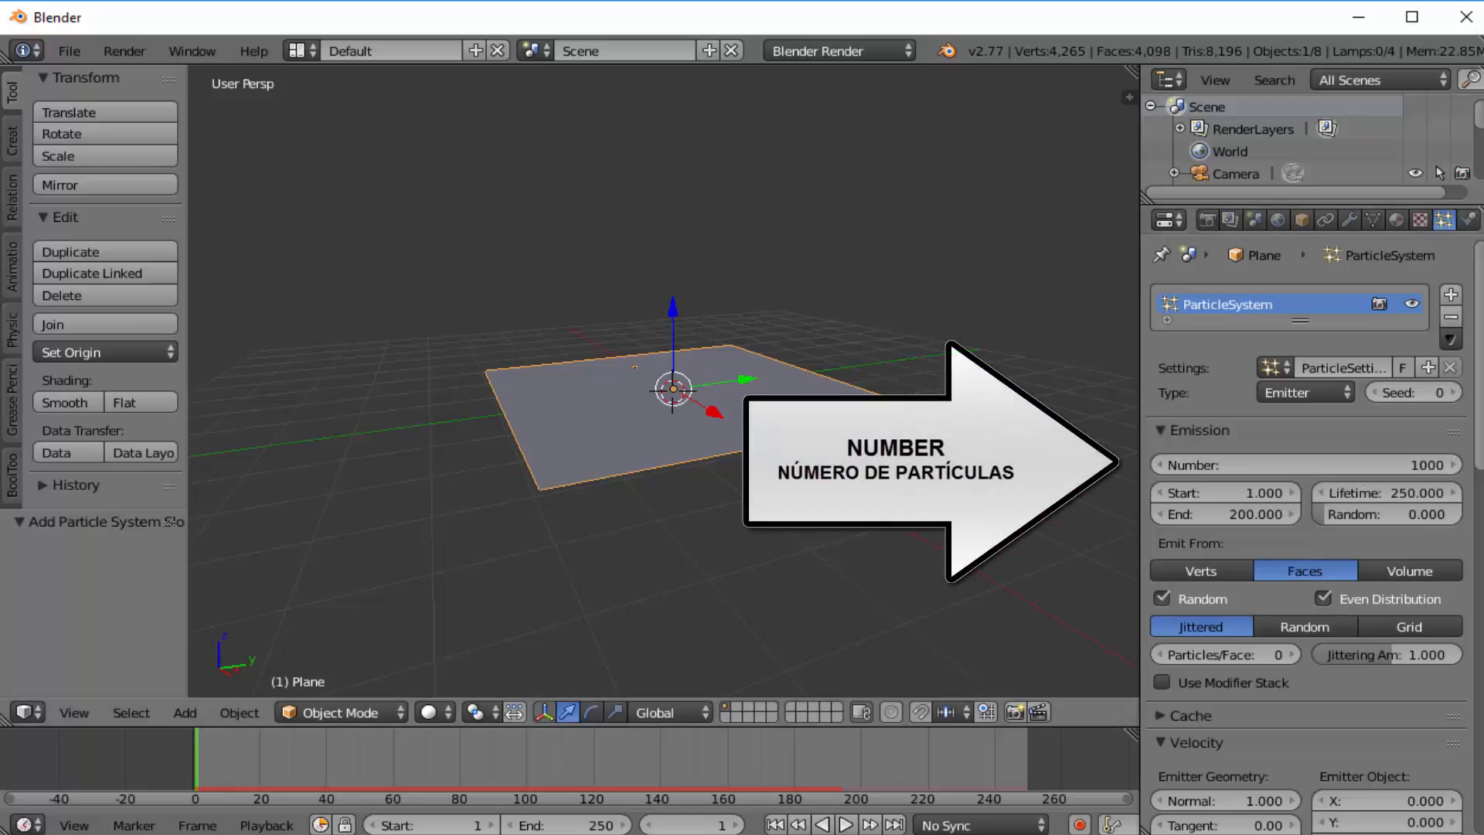
{"action": "key", "text": "alt+a"}
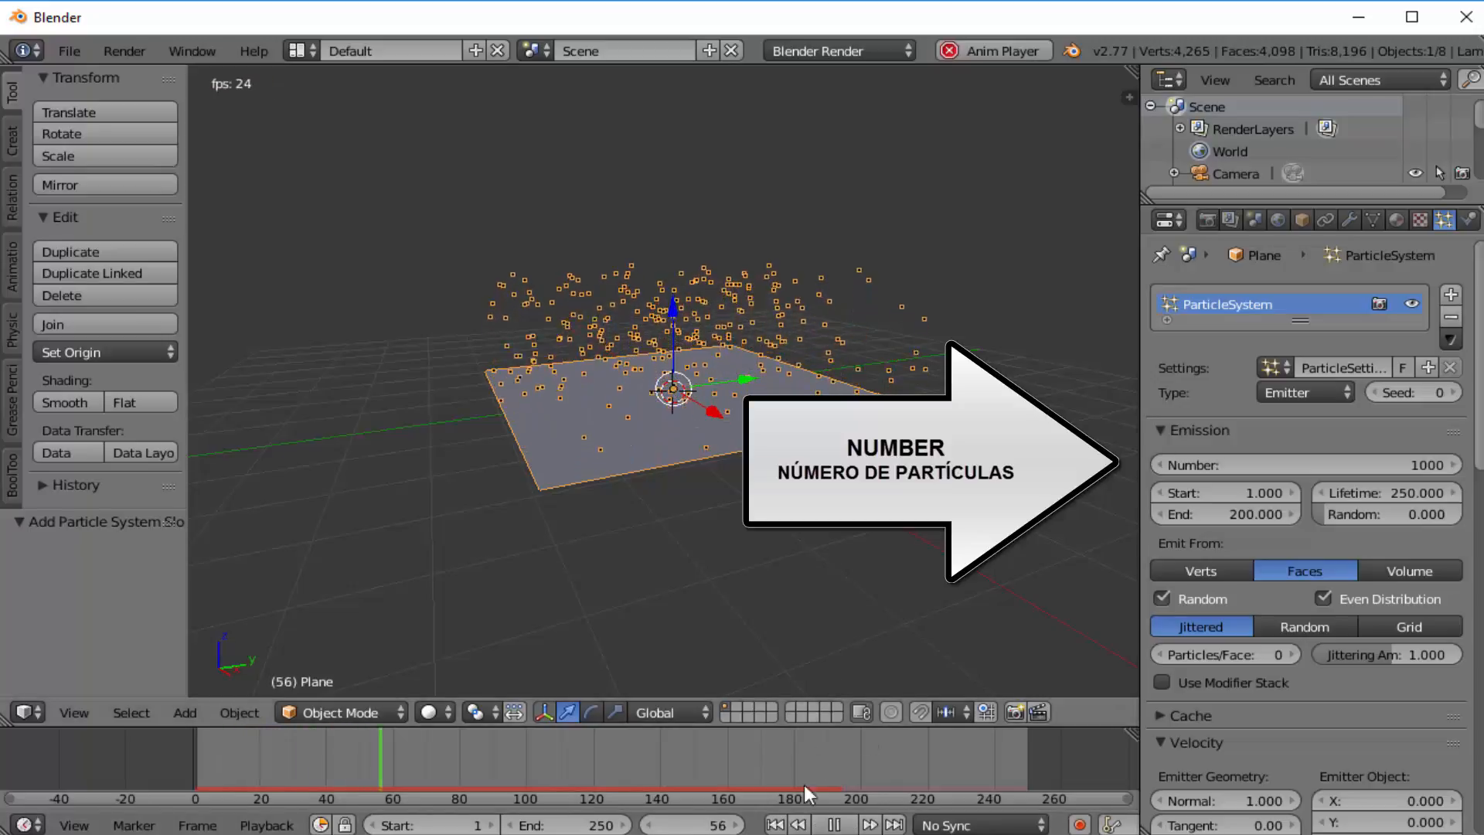
{"action": "left_click", "coordinate": [834, 826]}
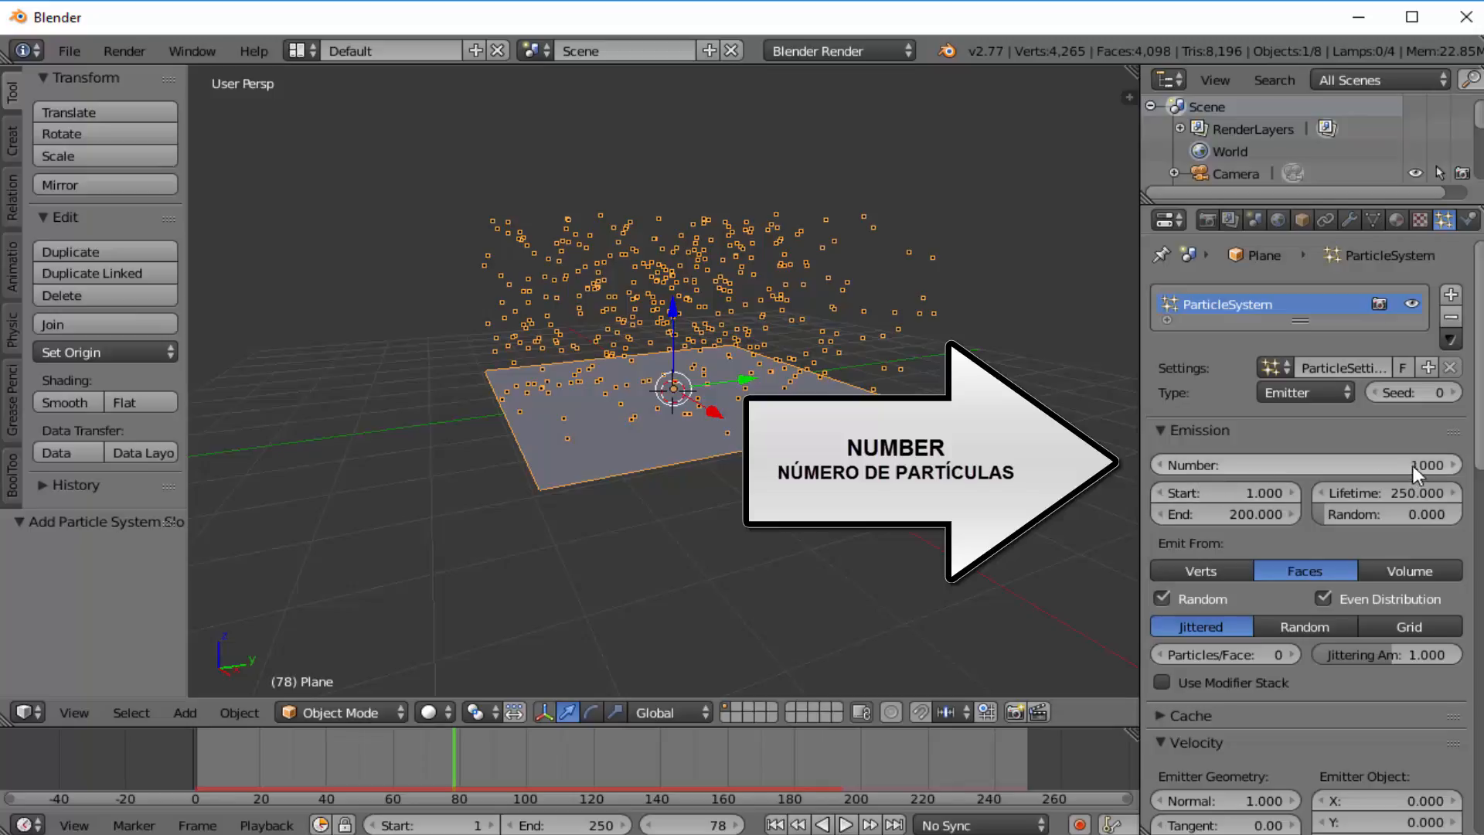
- Set the particle system's emission Number to 10
{"action": "left_click", "coordinate": [1323, 462]}
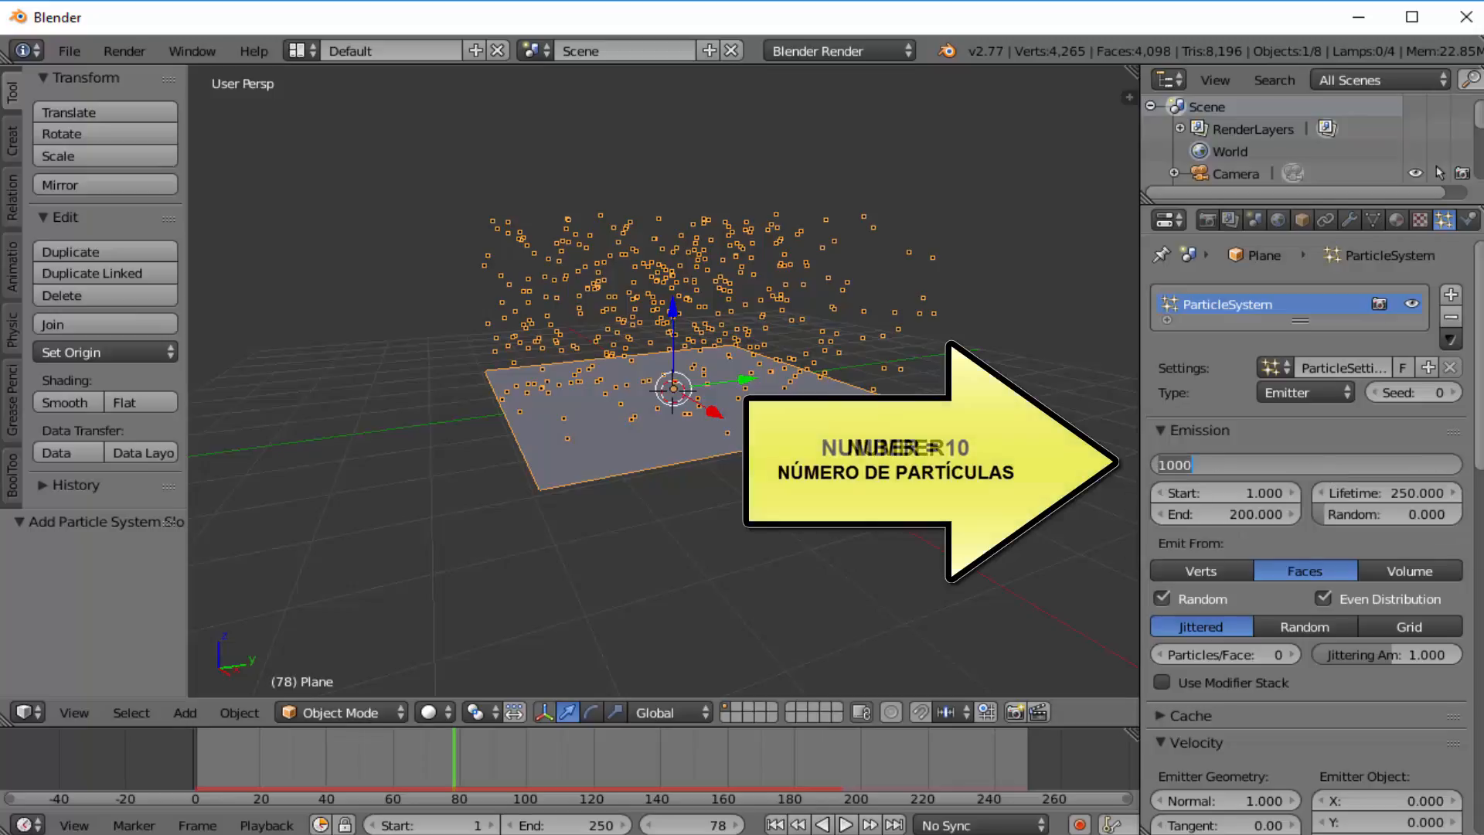
{"action": "type", "text": "10"}
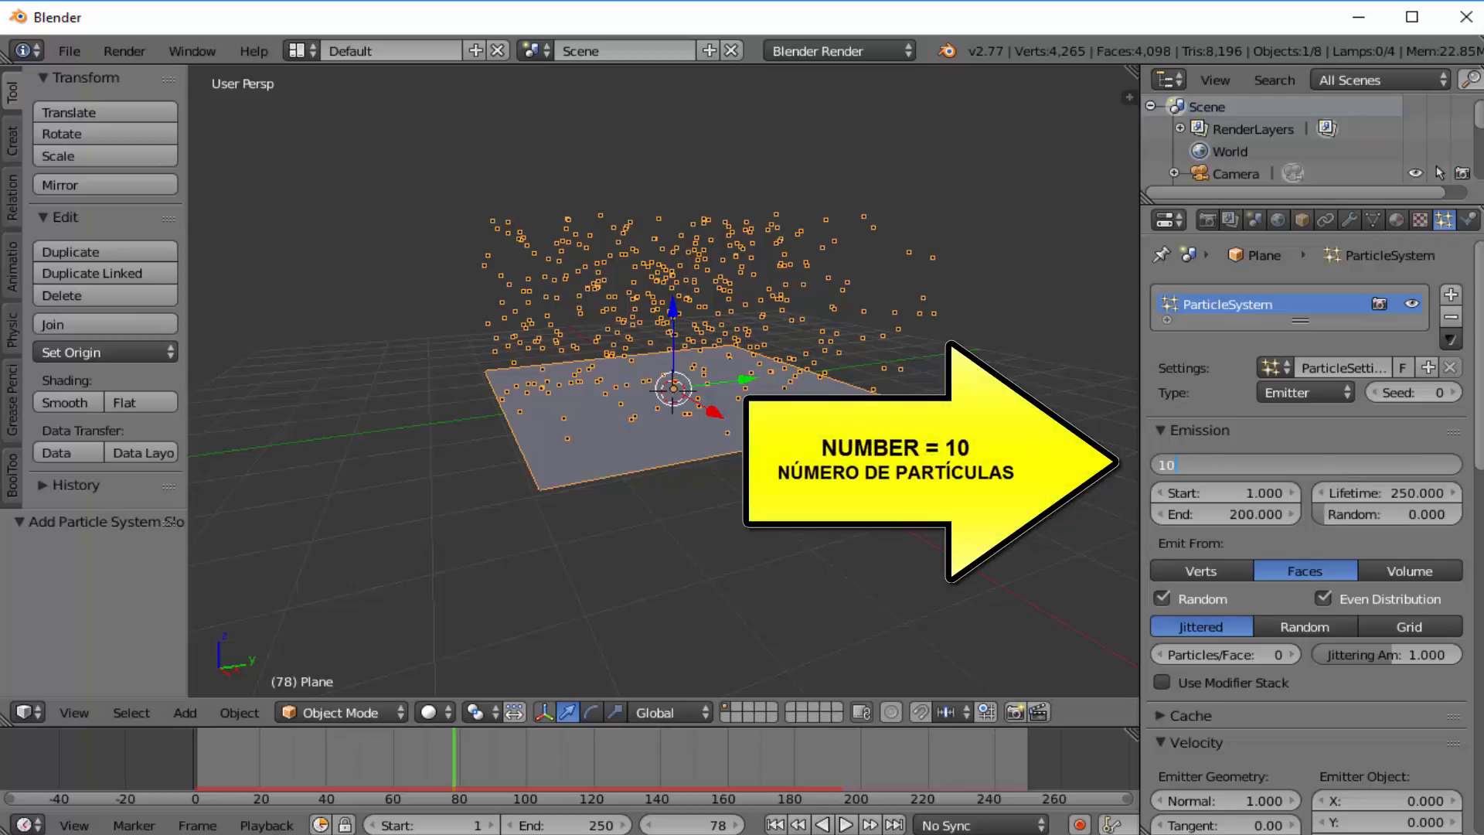
{"action": "key", "text": "Return"}
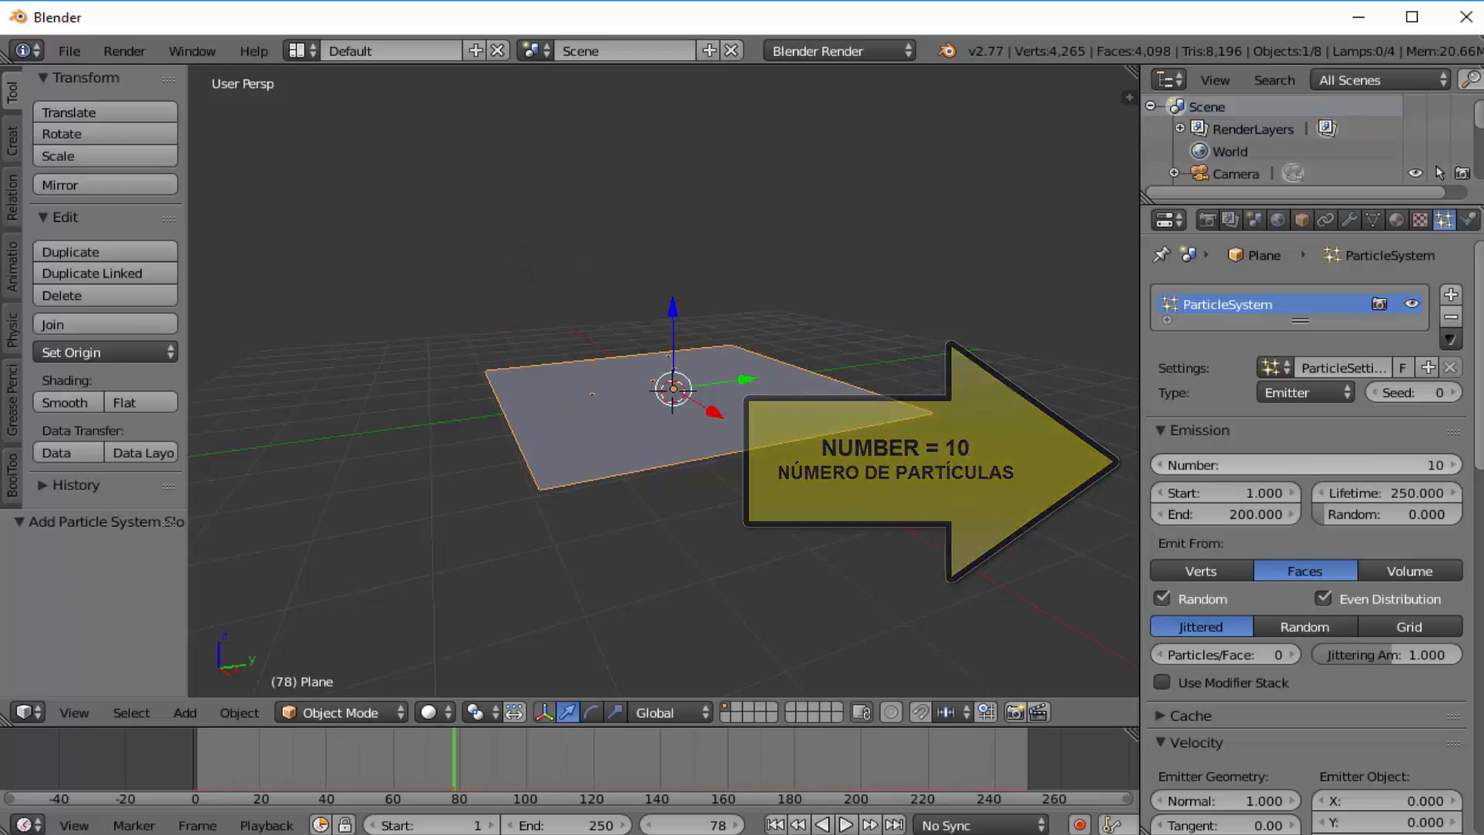
- Play the animation from frame 1, pause it at frame 148 and render that frame as an image
{"action": "left_click", "coordinate": [774, 825]}
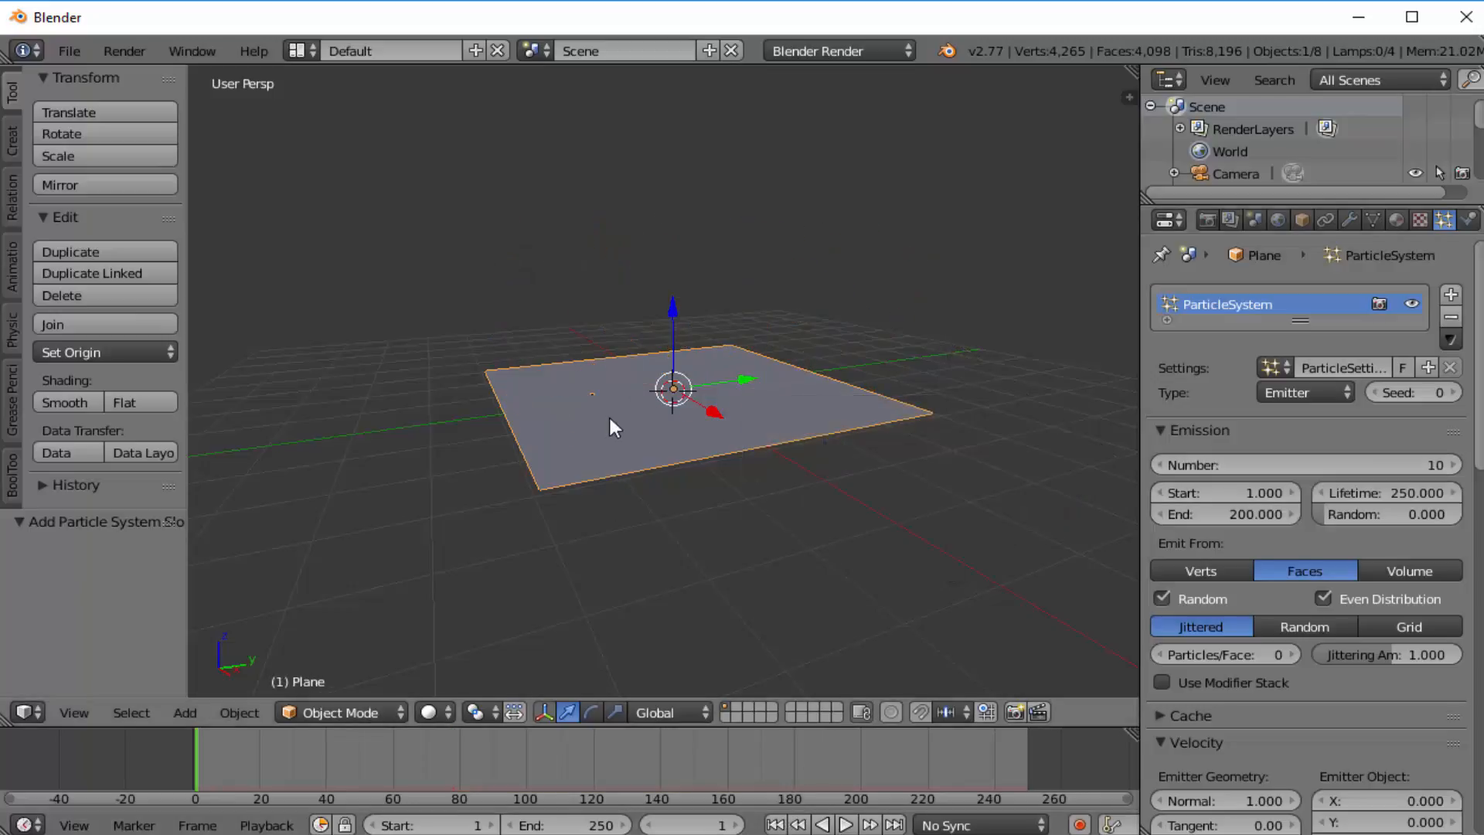
{"action": "left_click", "coordinate": [845, 825]}
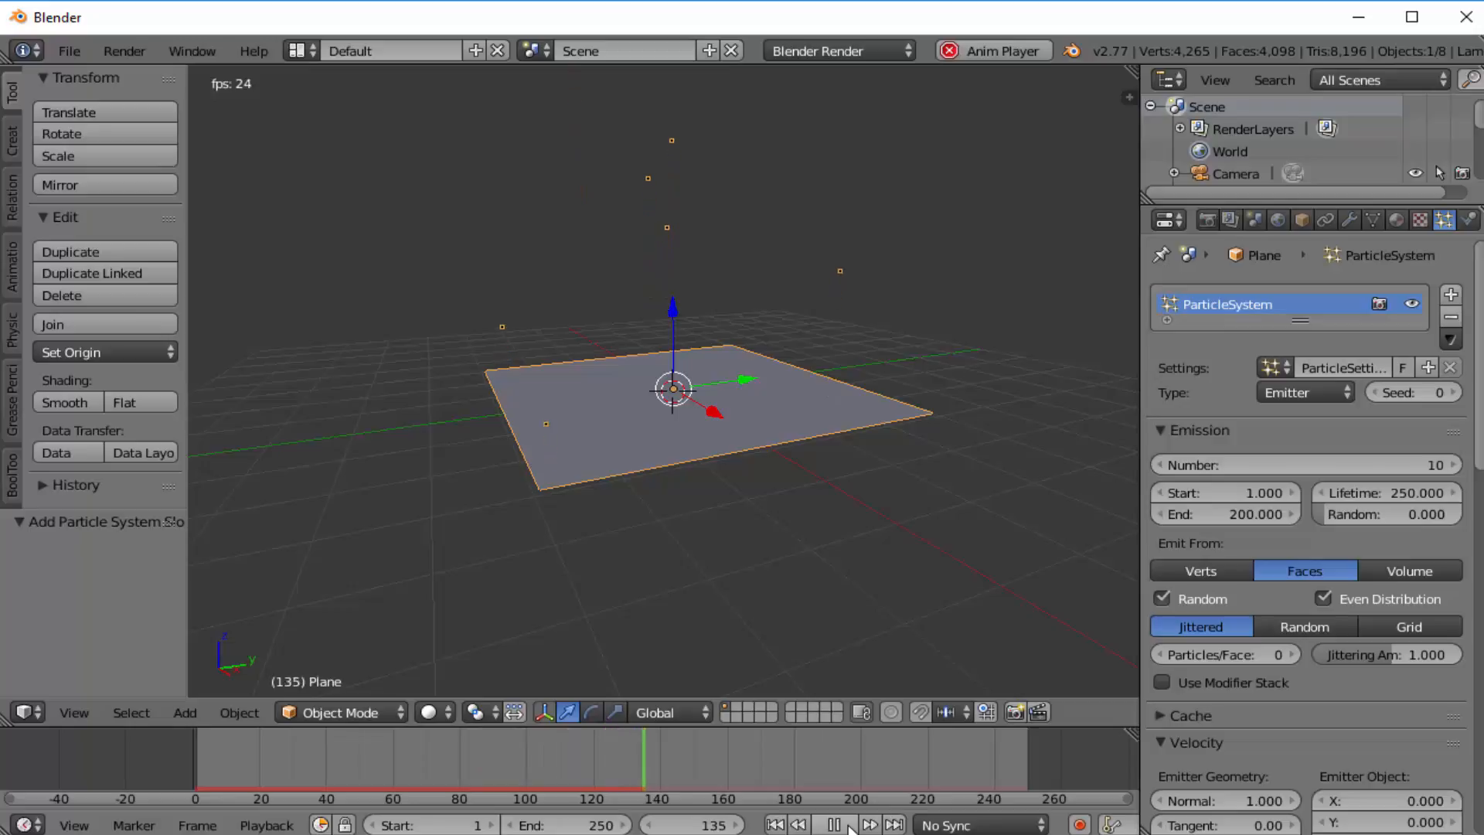
{"action": "left_click", "coordinate": [834, 824]}
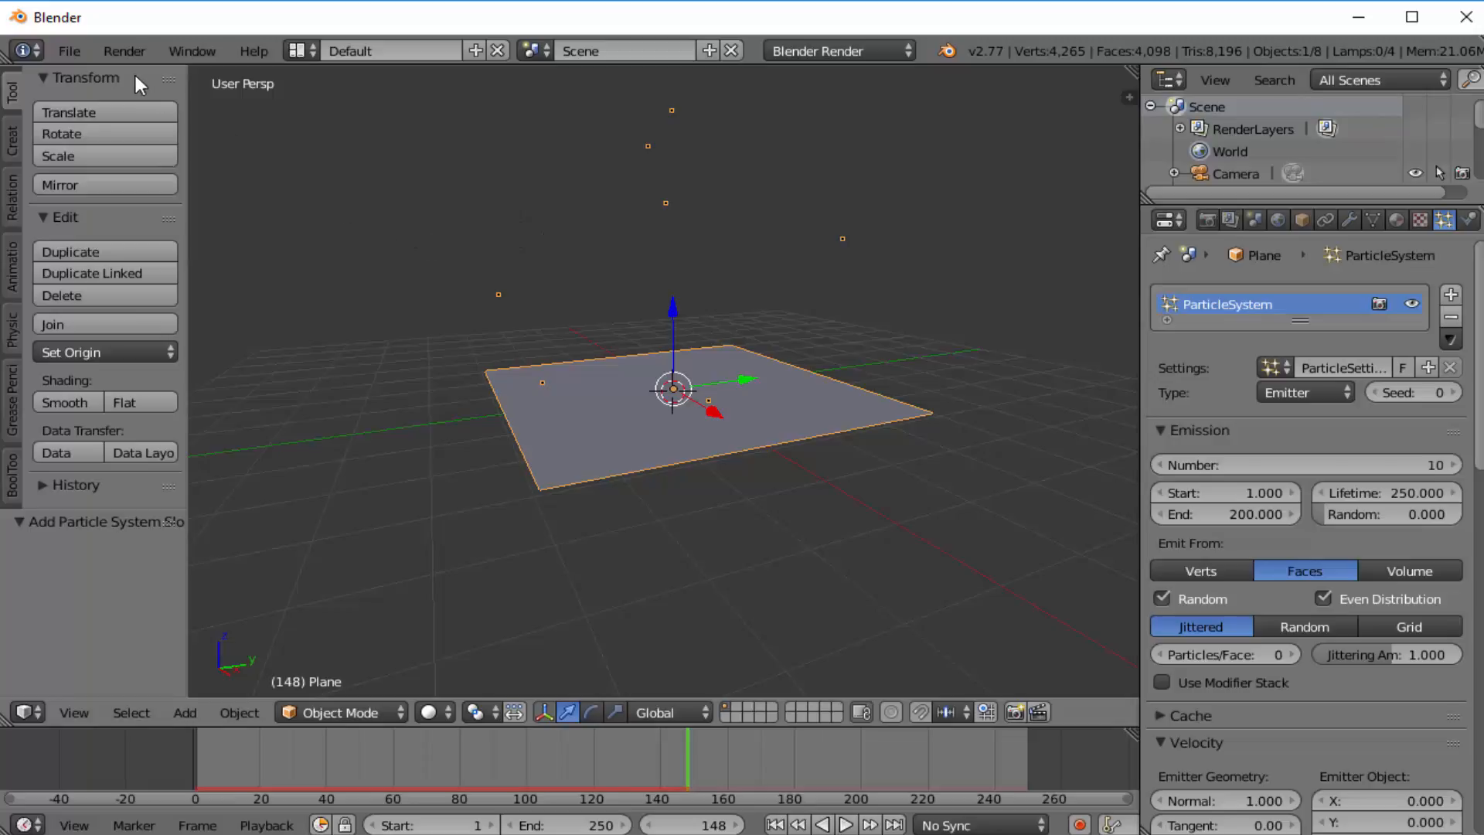
{"action": "left_click", "coordinate": [121, 47]}
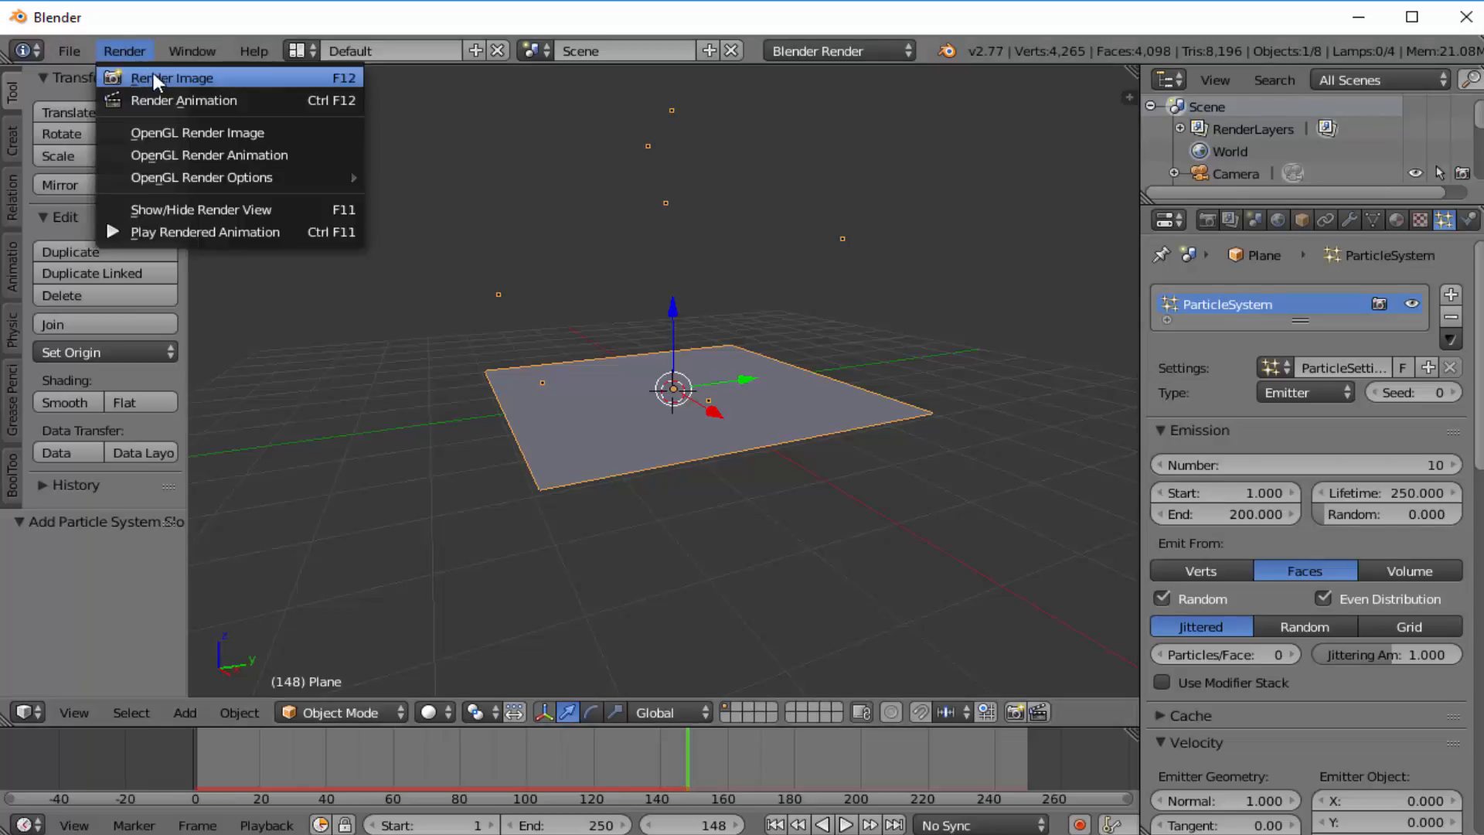
{"action": "left_click", "coordinate": [191, 79]}
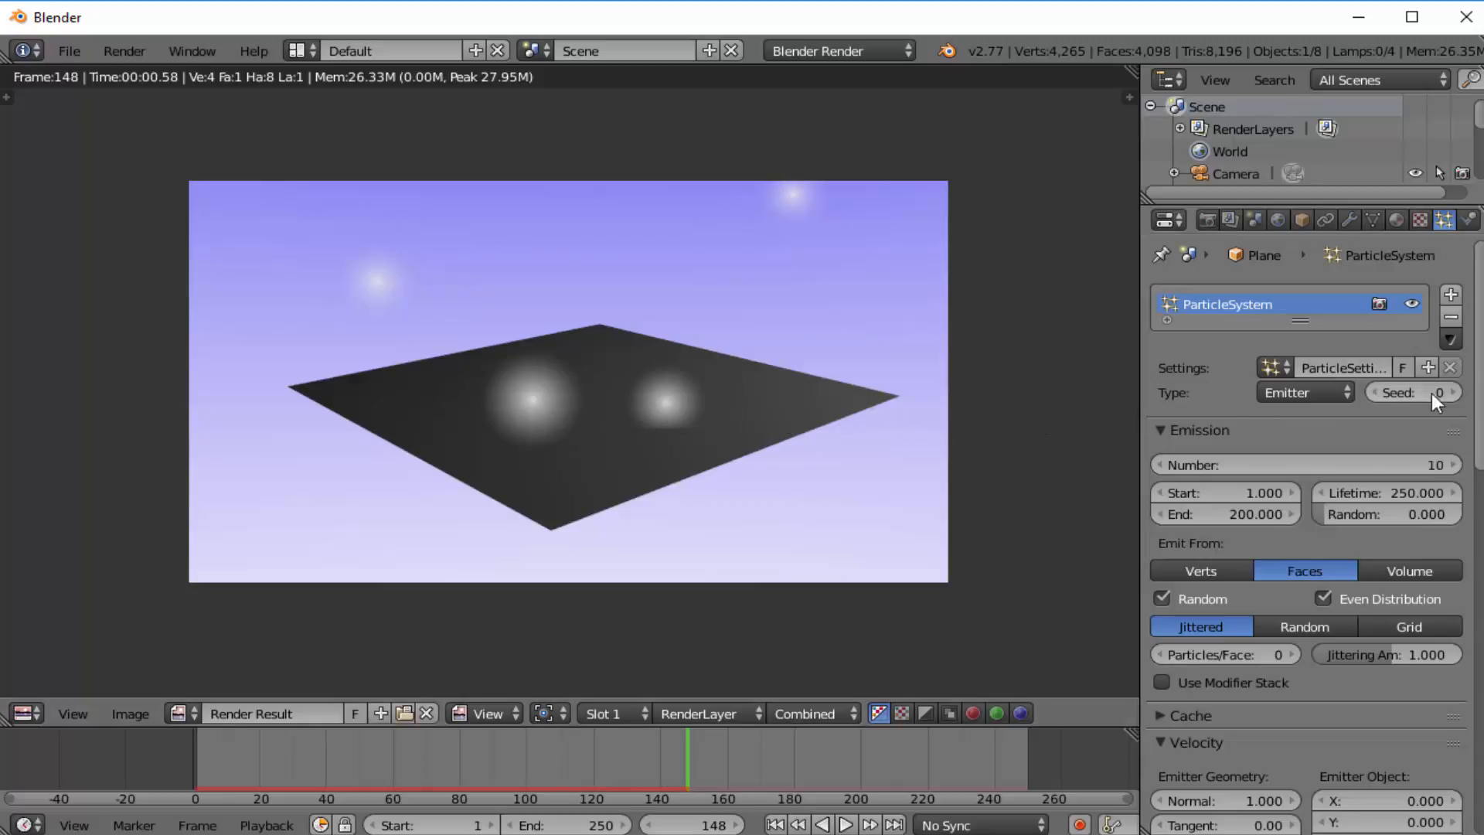
- Set the particles' render type to Line, render the current frame and return to the 3D view
{"action": "scroll", "coordinate": [1481, 267], "scroll_direction": "down", "scroll_amount": 10}
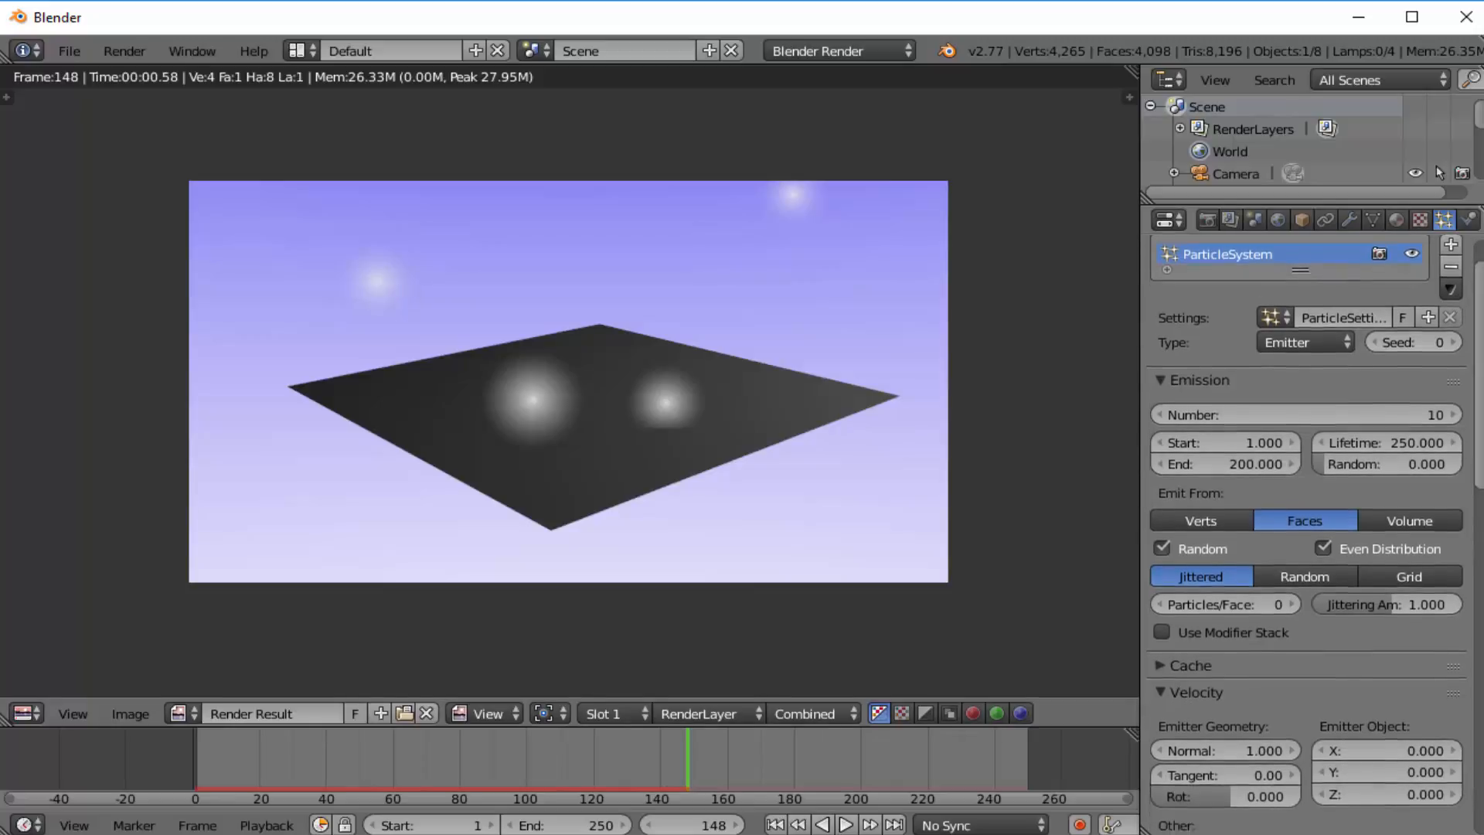
{"action": "scroll", "coordinate": [1204, 378], "scroll_direction": "down", "scroll_amount": 10}
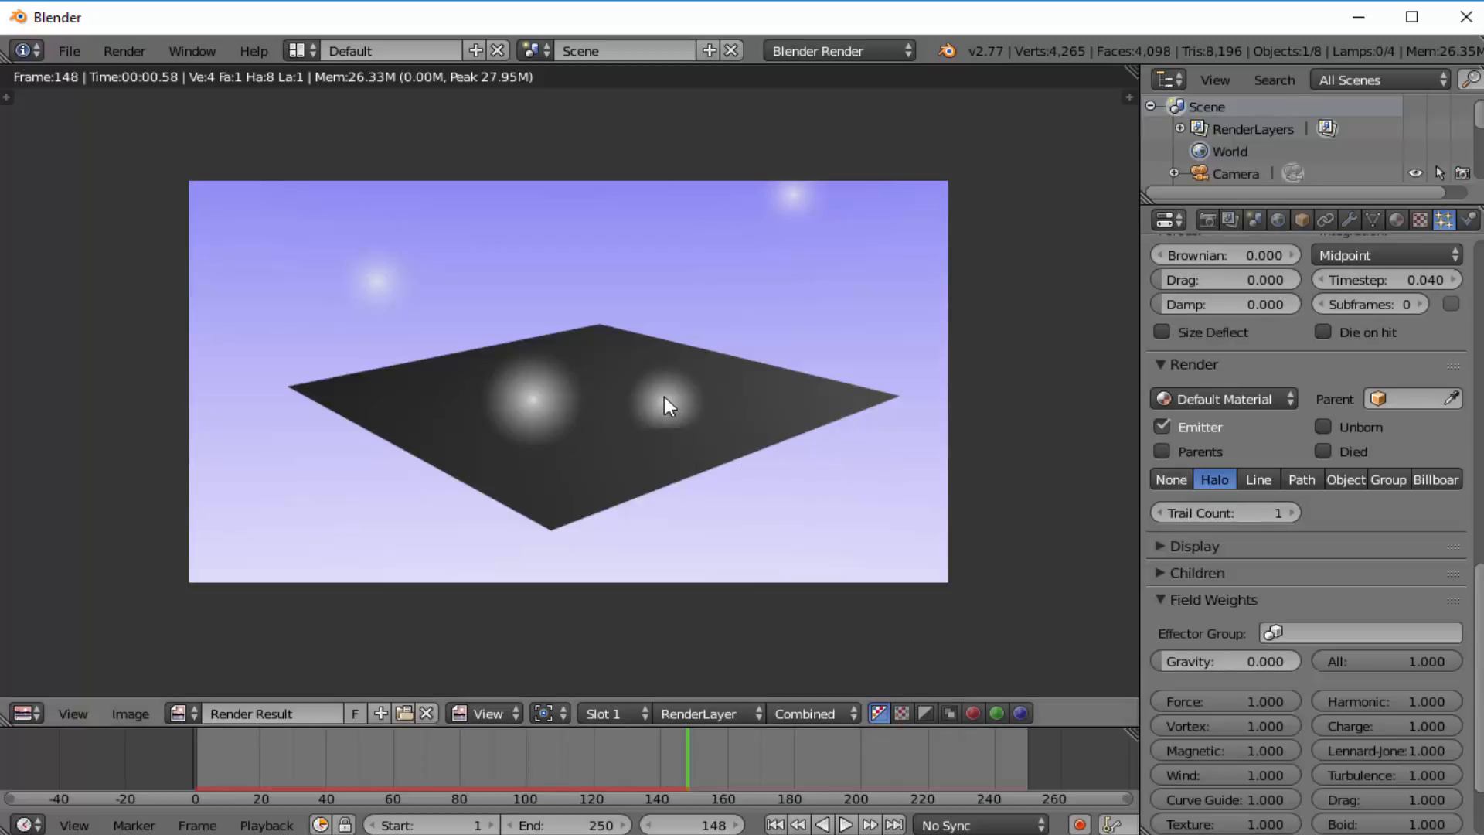
{"action": "left_click", "coordinate": [1259, 480]}
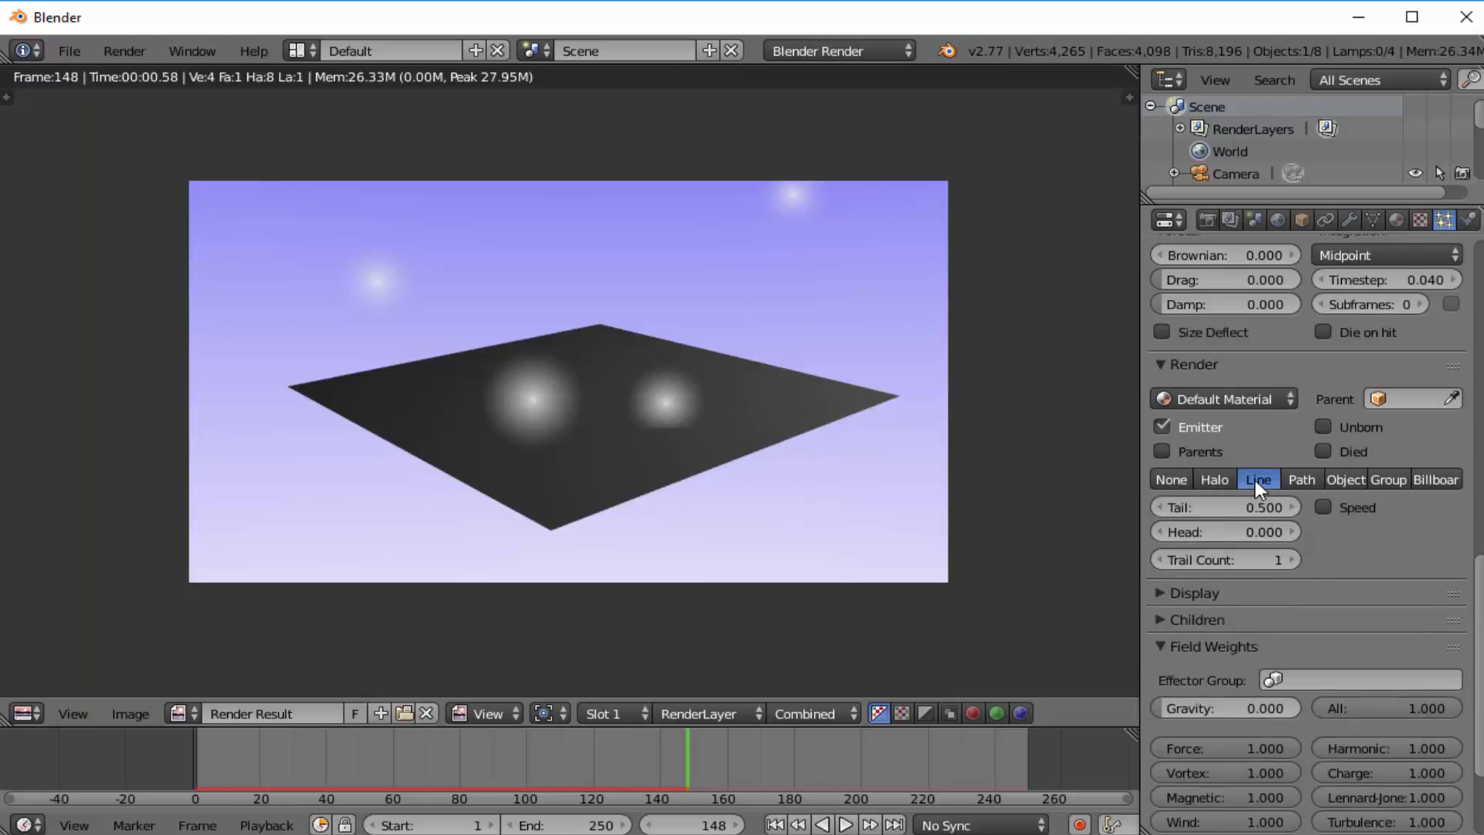
{"action": "left_click", "coordinate": [128, 51]}
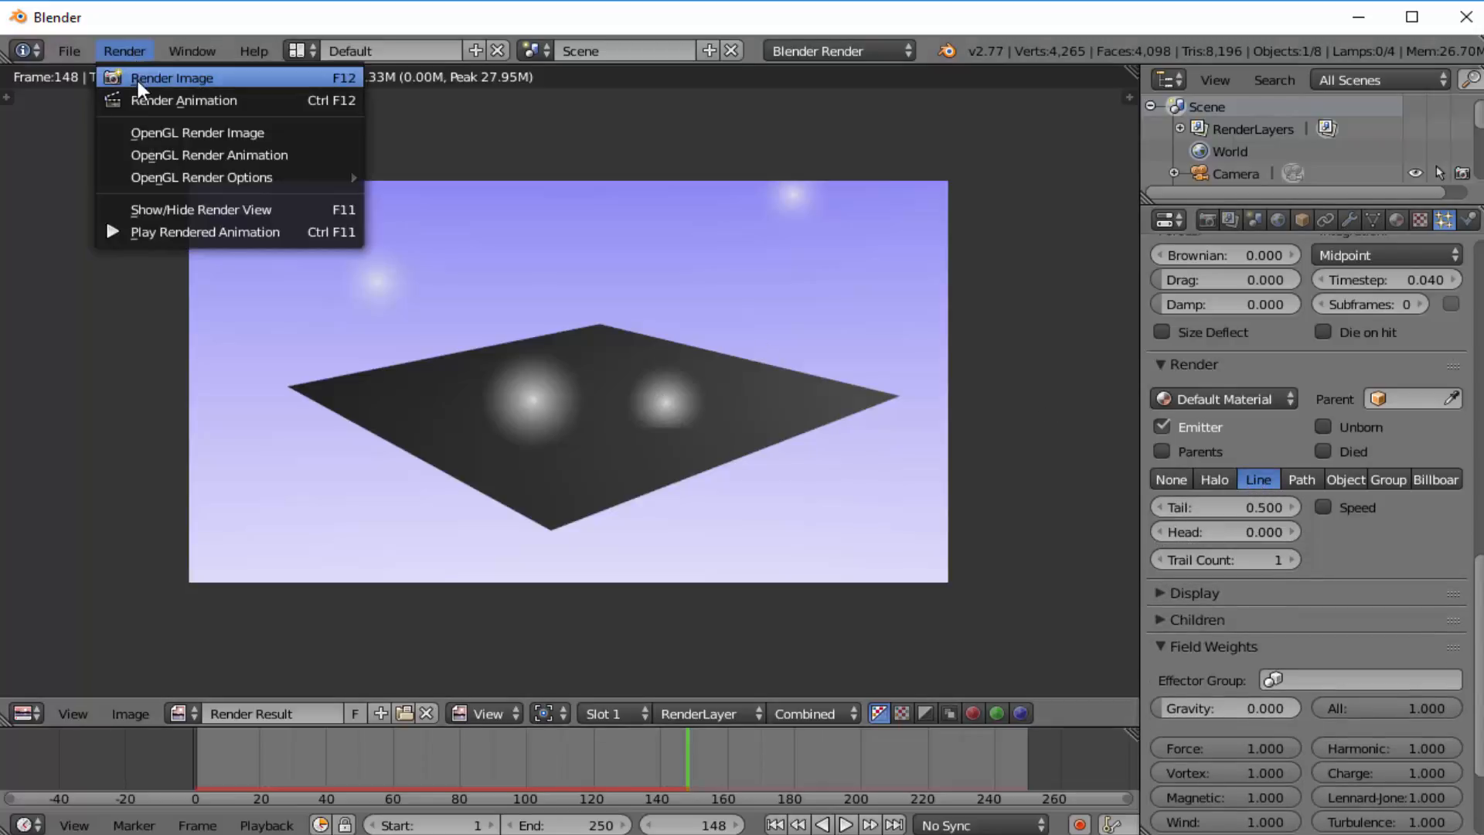
{"action": "left_click", "coordinate": [138, 79]}
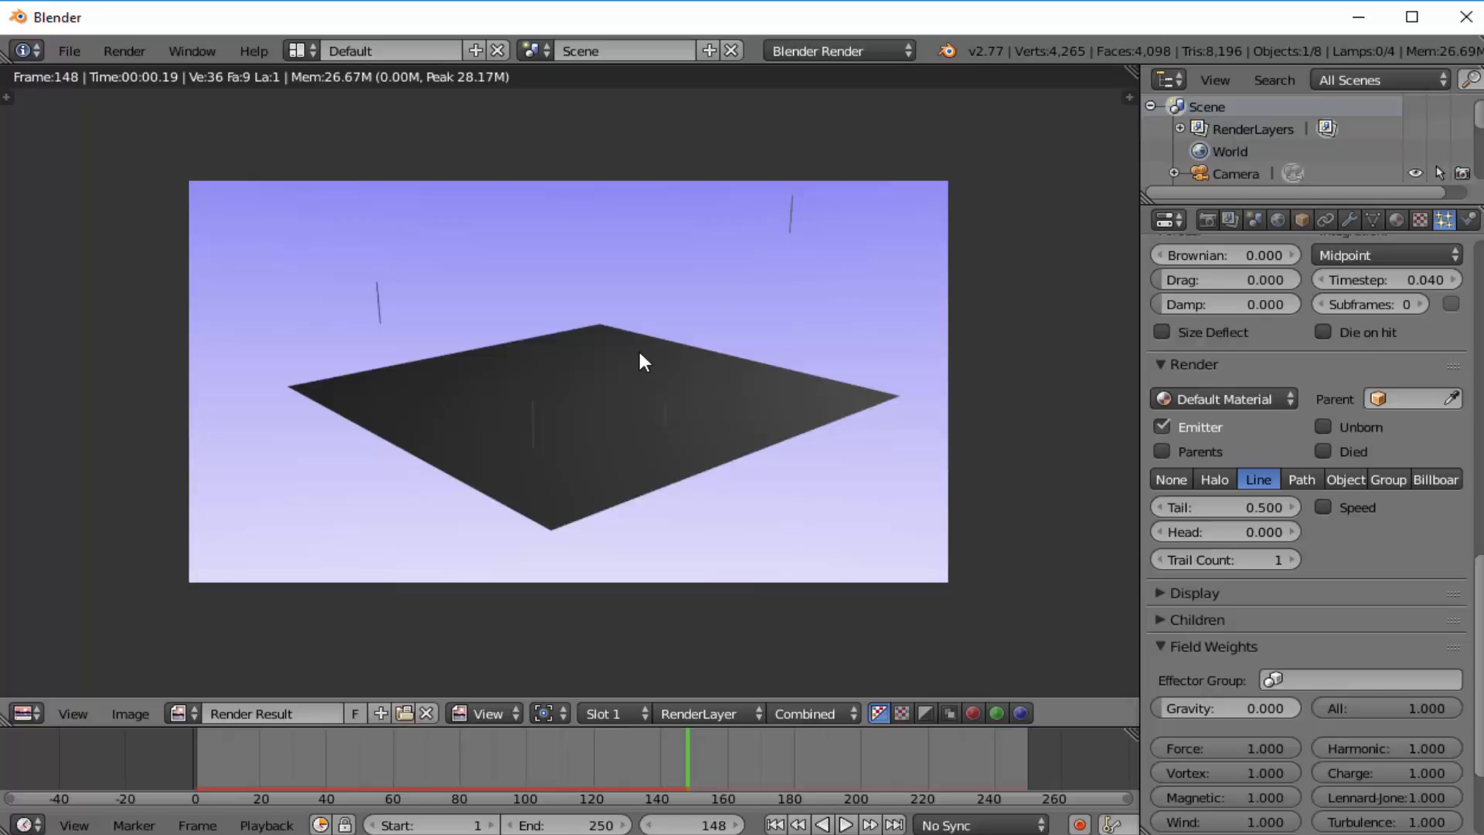
{"action": "key", "text": "Escape"}
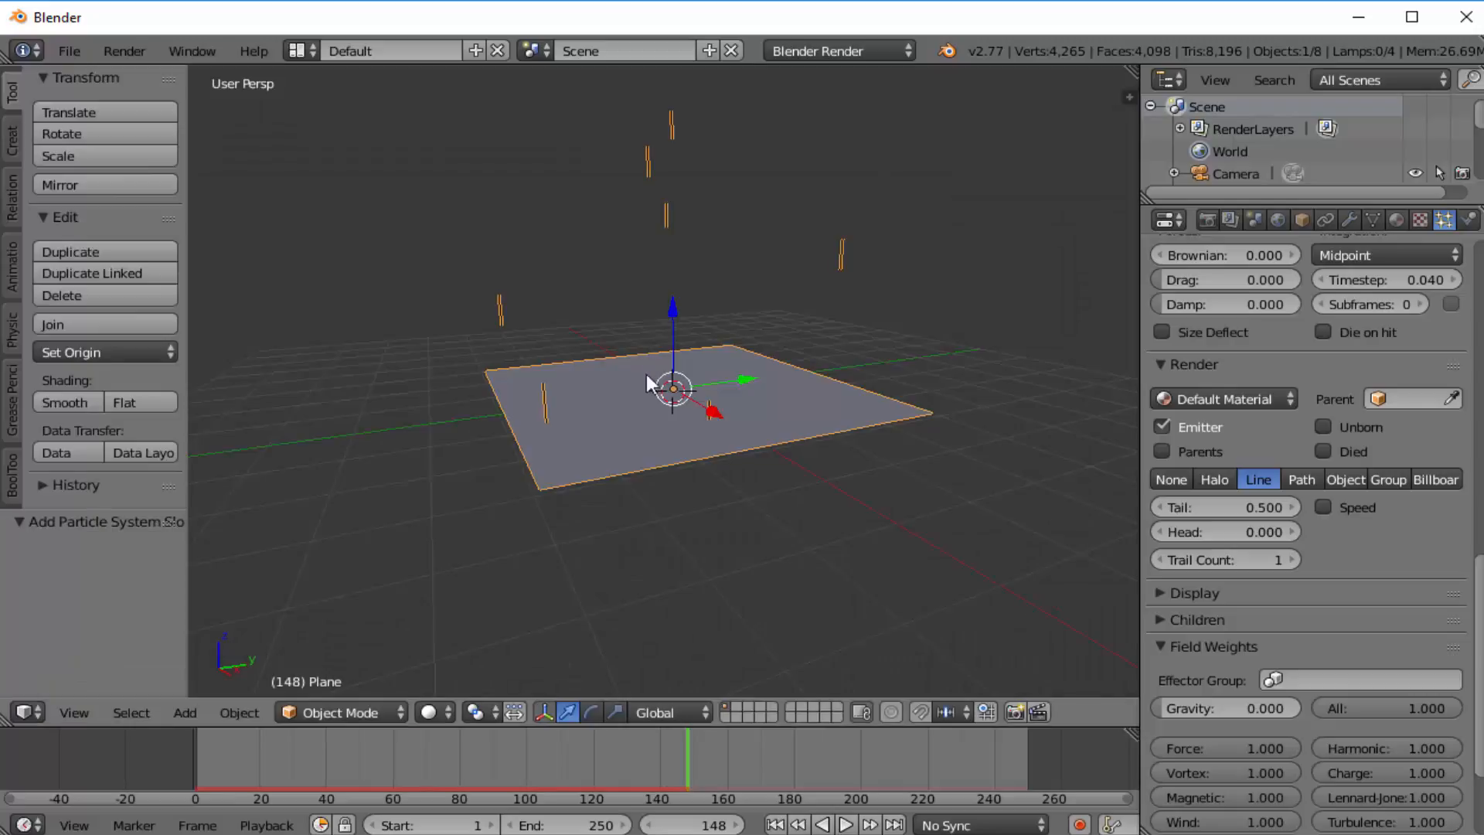
- Switch to the empty layer 2 and add a cylinder mesh at the 3D cursor
{"action": "left_click", "coordinate": [738, 706]}
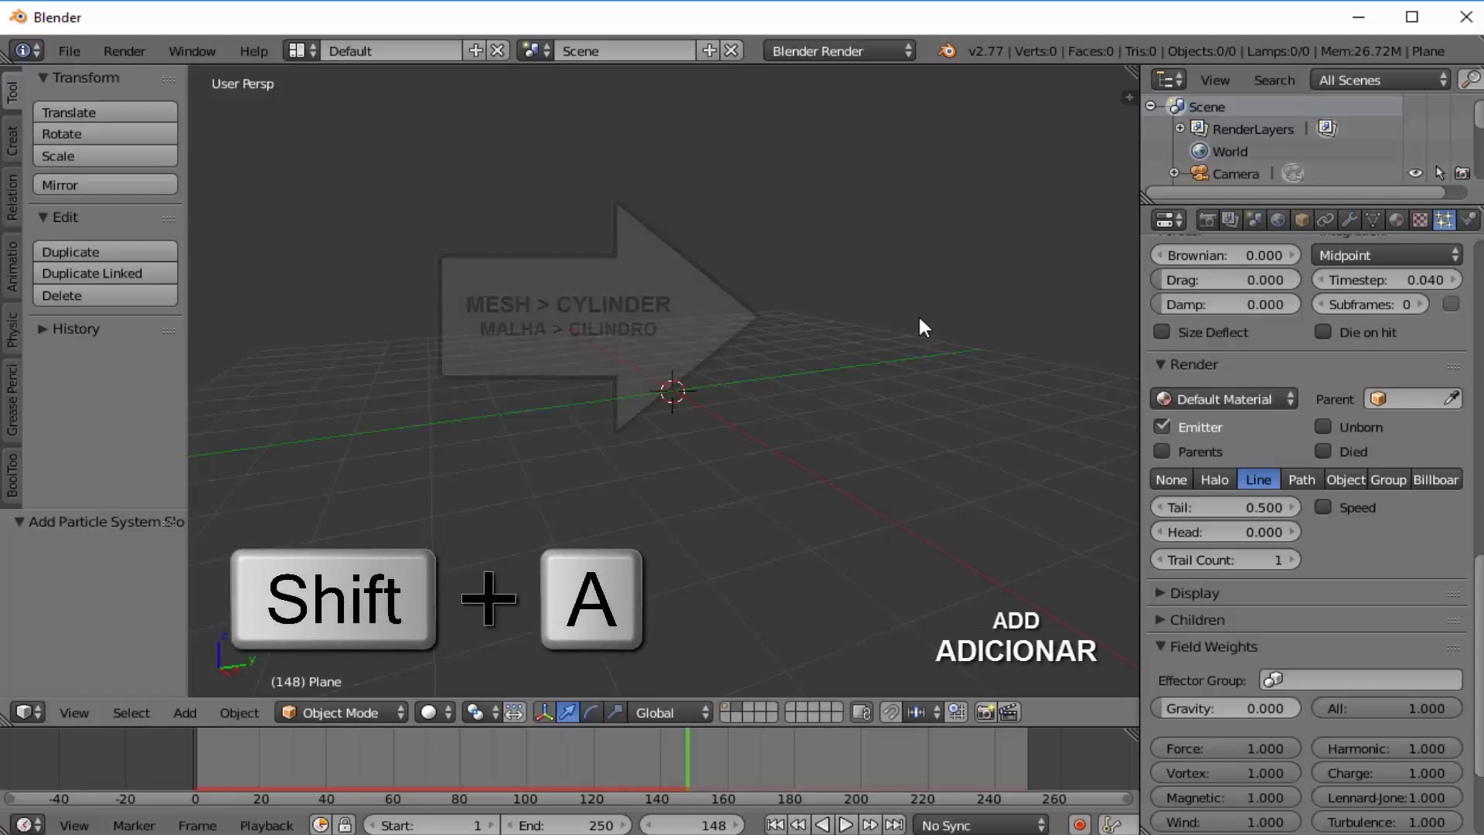
{"action": "key", "text": "shift+a"}
{"action": "mouse_move", "coordinate": [920, 317]}
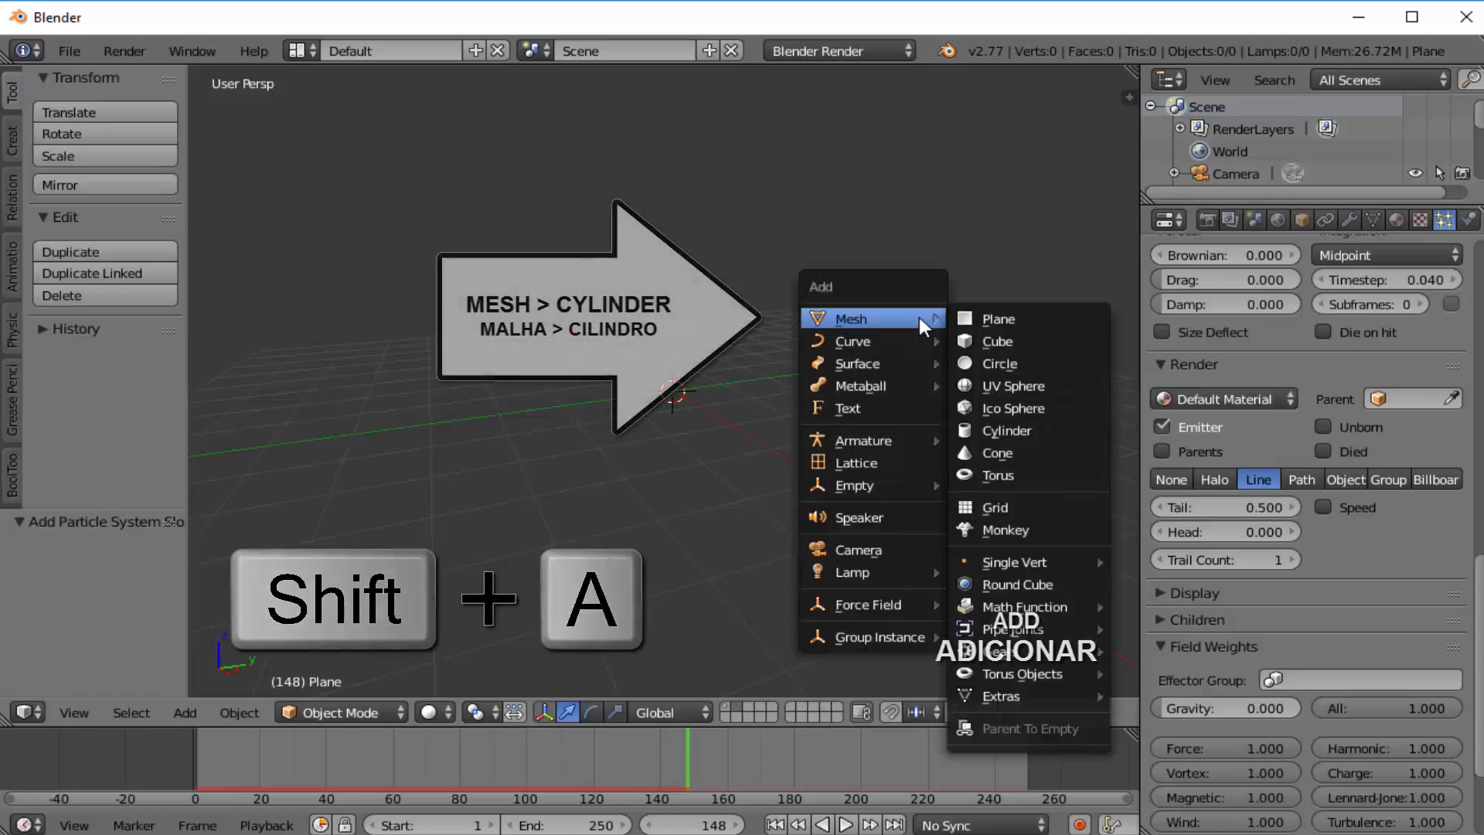
{"action": "left_click", "coordinate": [1020, 430]}
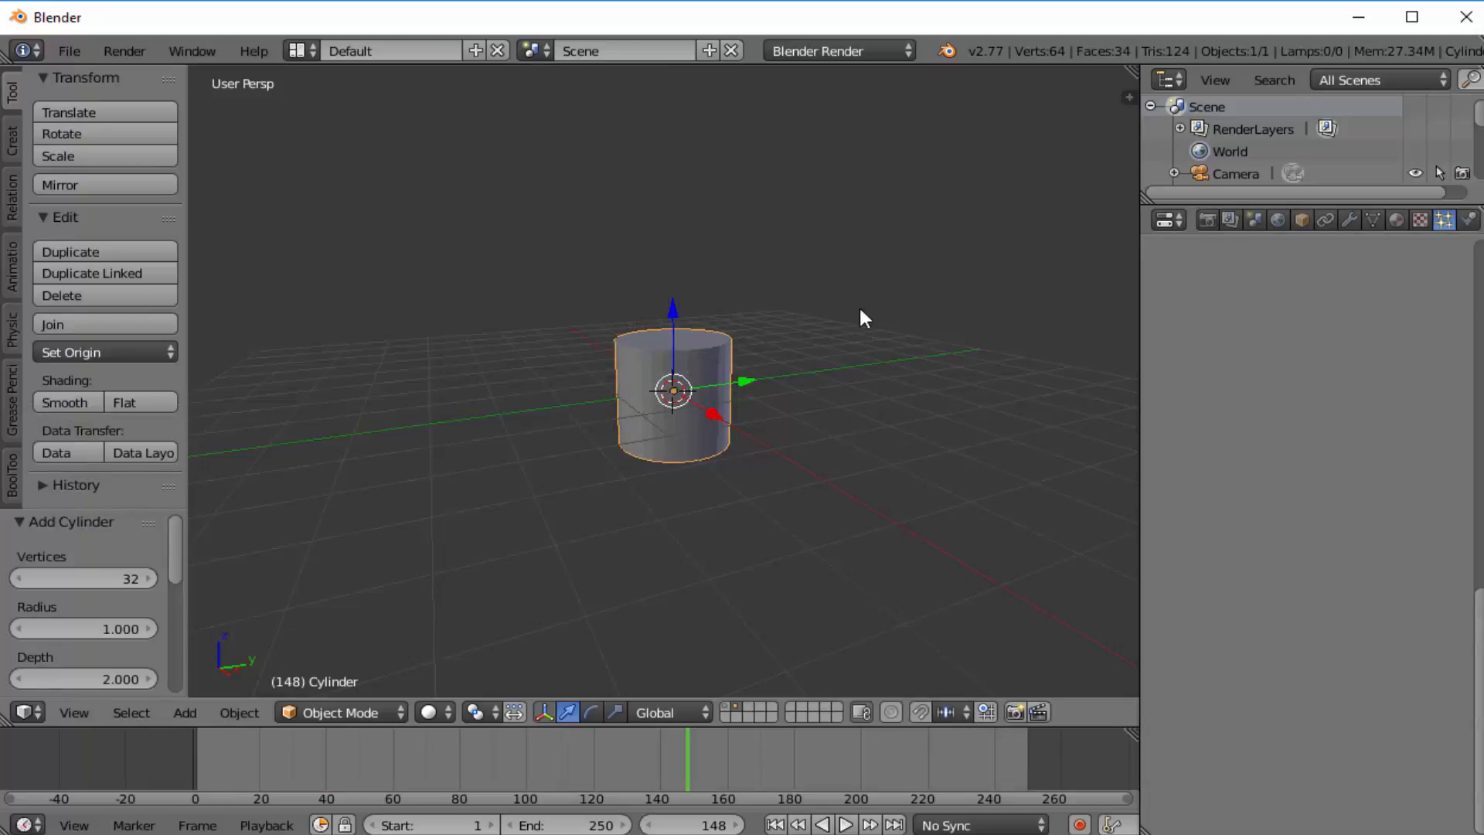
- Add a cone on top of the cylinder, raised about 1.92 along Z and scaled up by about 1.27
{"action": "key", "text": "shift+a"}
{"action": "mouse_move", "coordinate": [861, 309]}
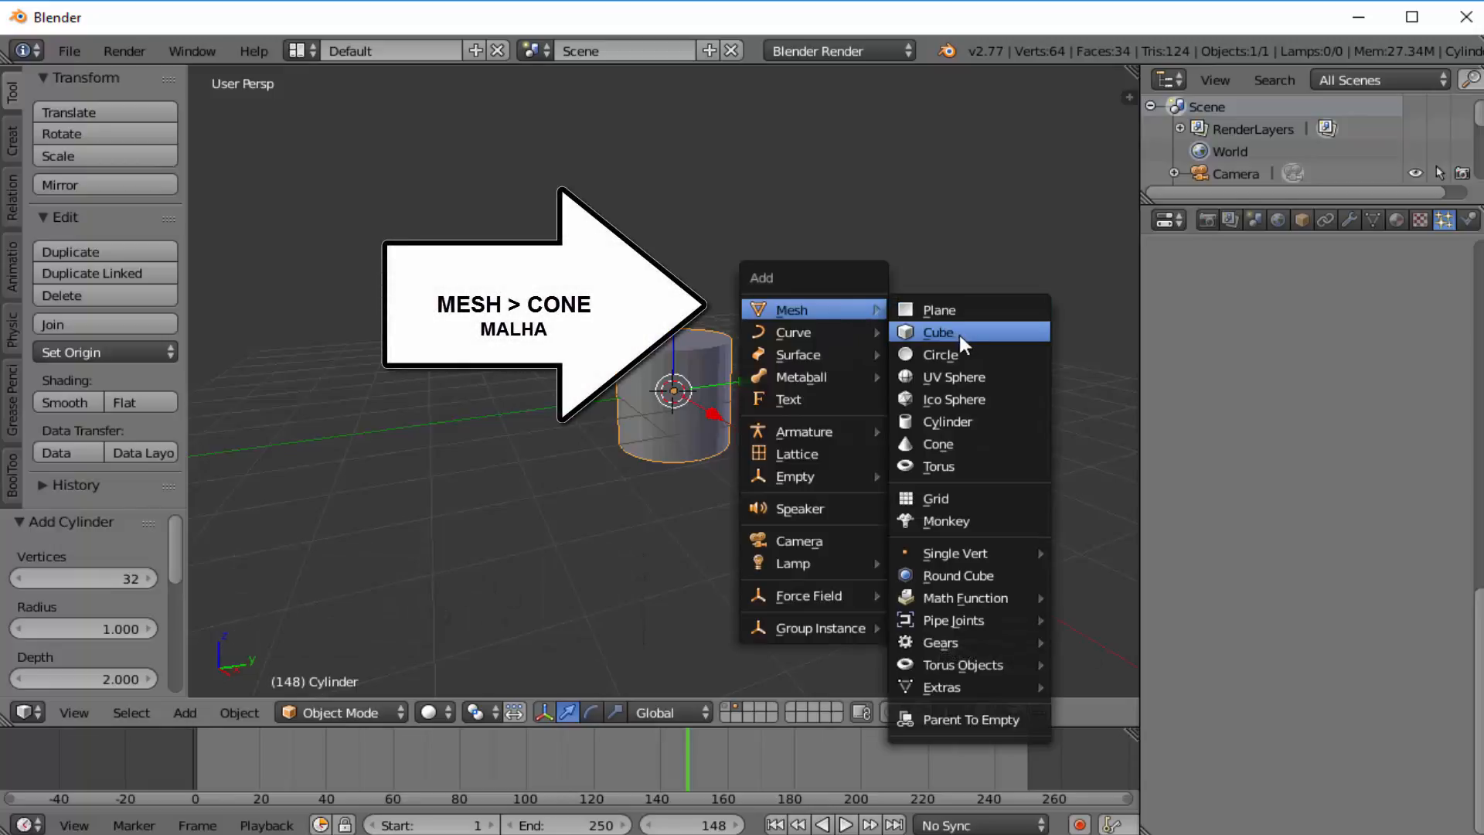
{"action": "left_click", "coordinate": [959, 440]}
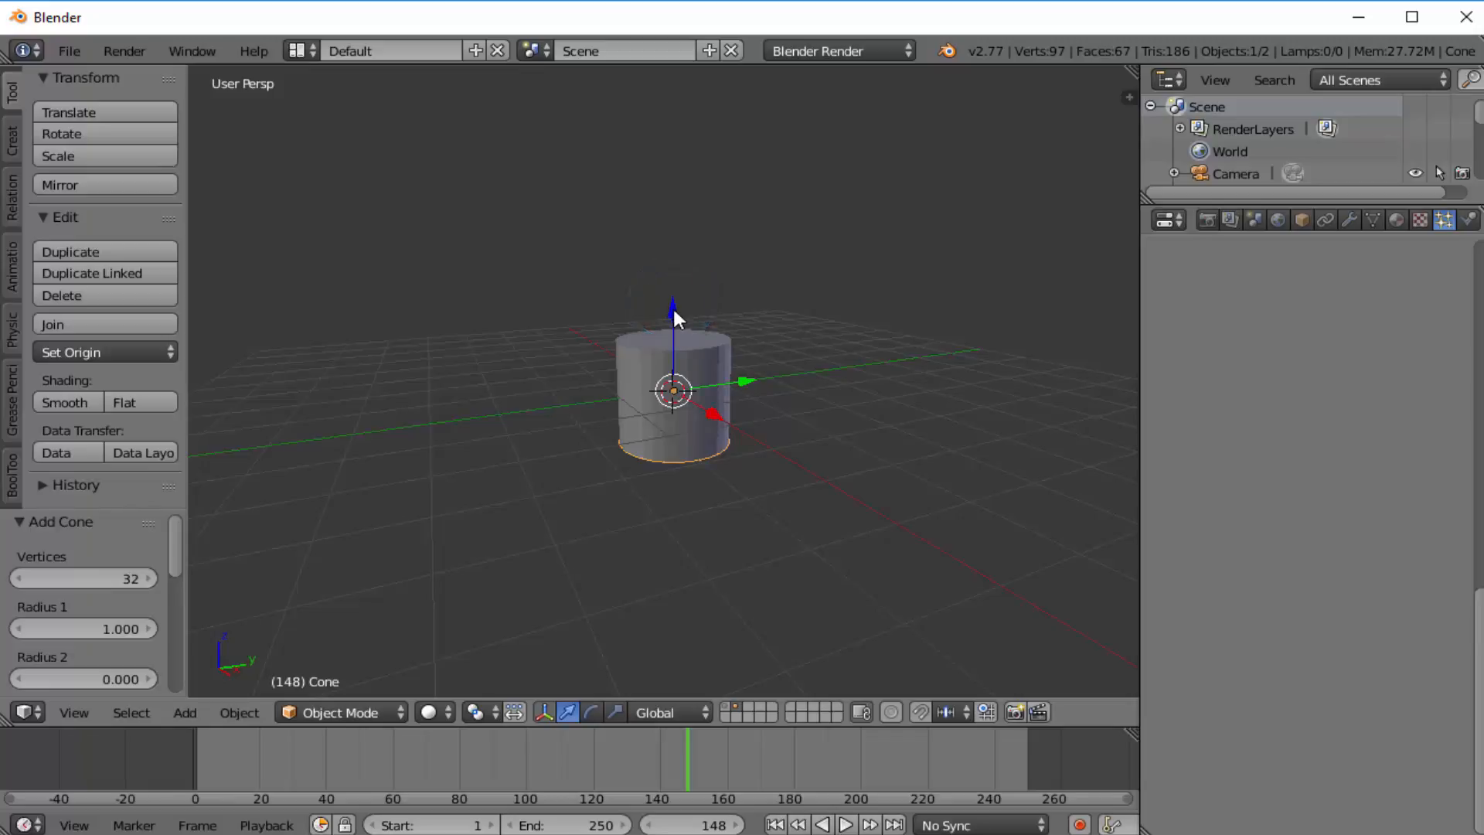
{"action": "left_click_drag", "start_coordinate": [673, 312], "coordinate": [702, 211]}
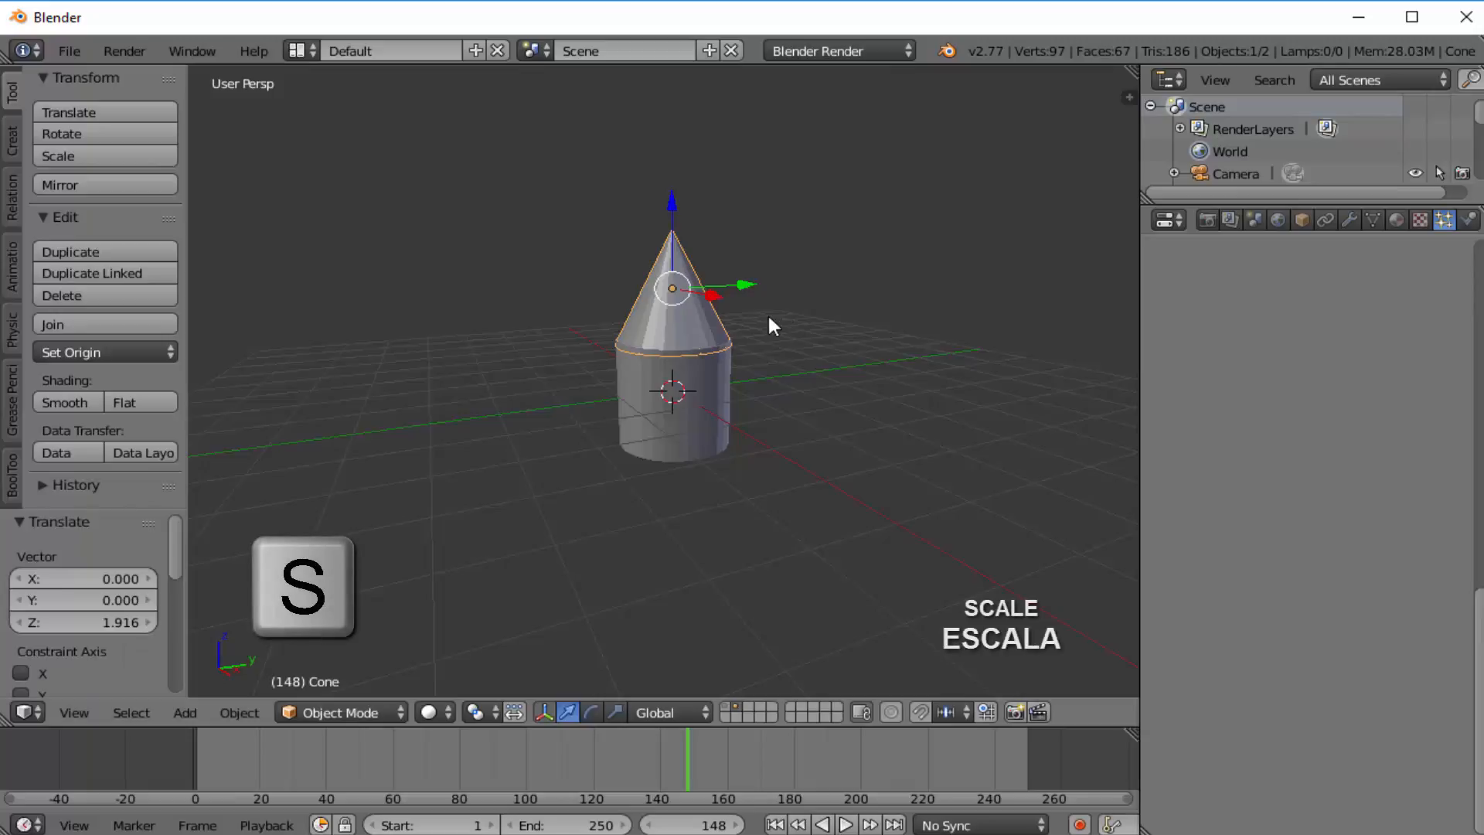
{"action": "key", "text": "s"}
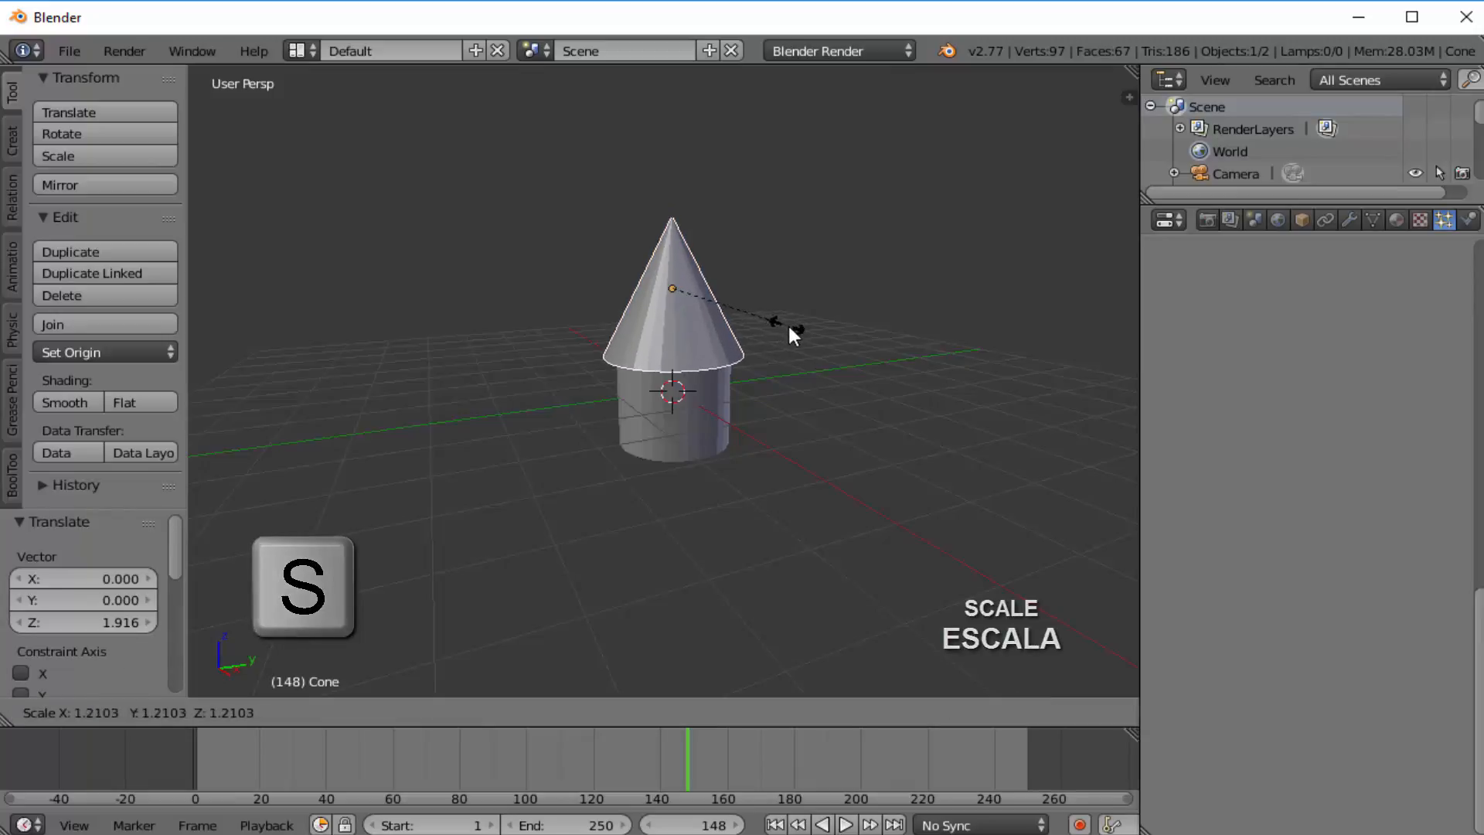
{"action": "left_click", "coordinate": [792, 331]}
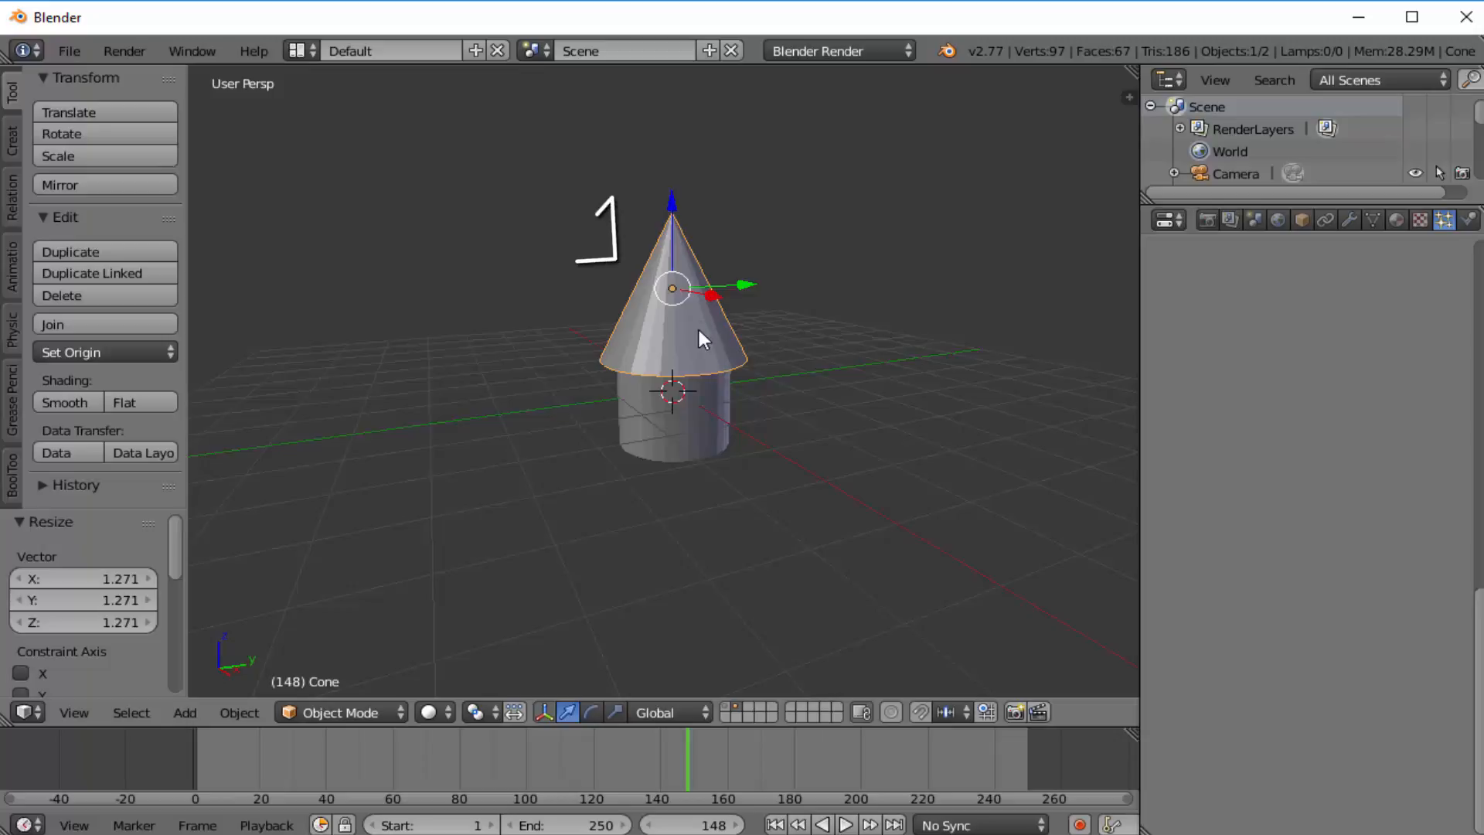
- Join the cone and the cylinder into one object and set its origin to the geometry
{"action": "right_click", "coordinate": [694, 406], "text": "shift"}
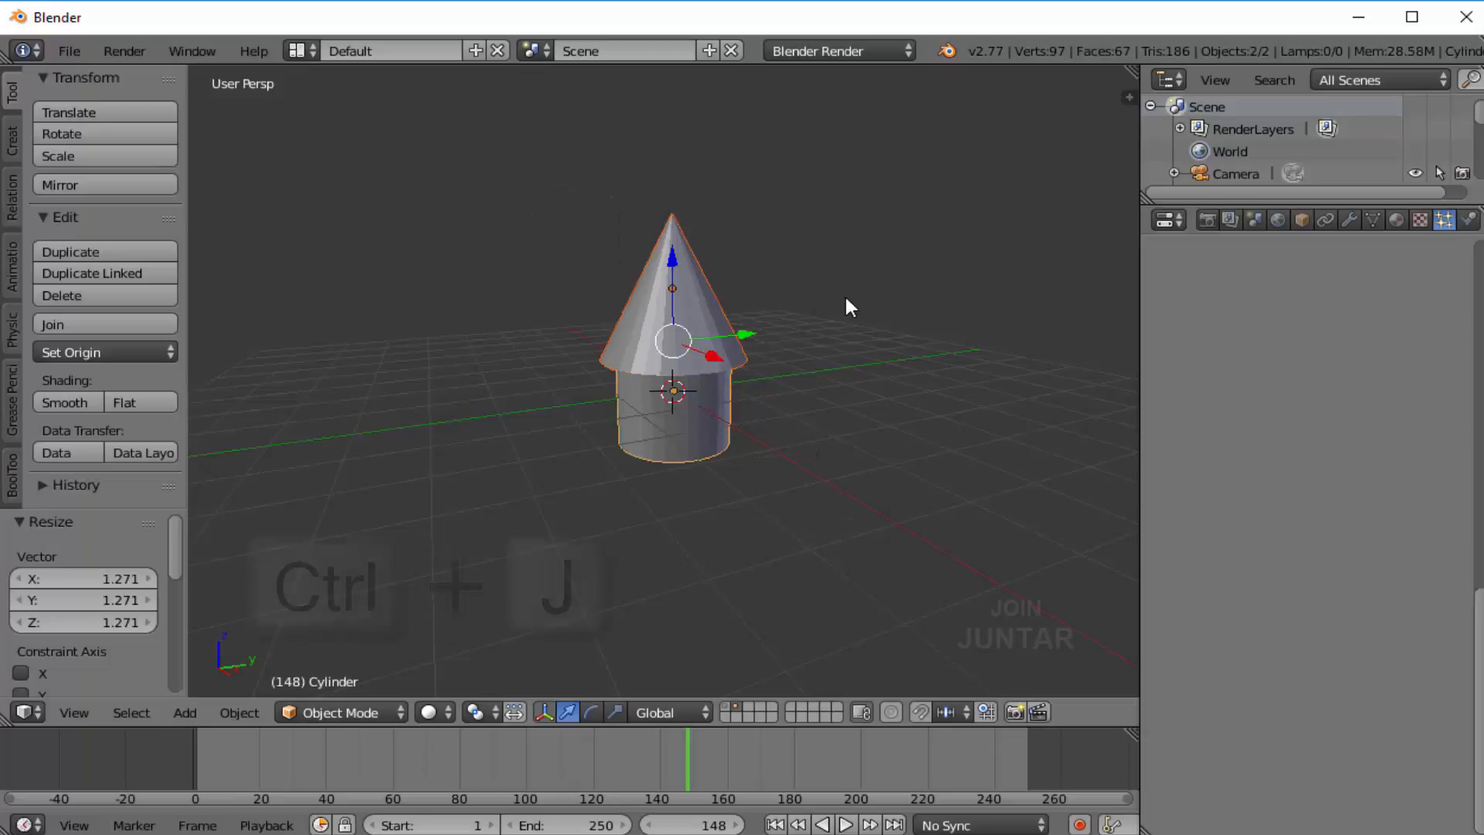
{"action": "key", "text": "ctrl+j"}
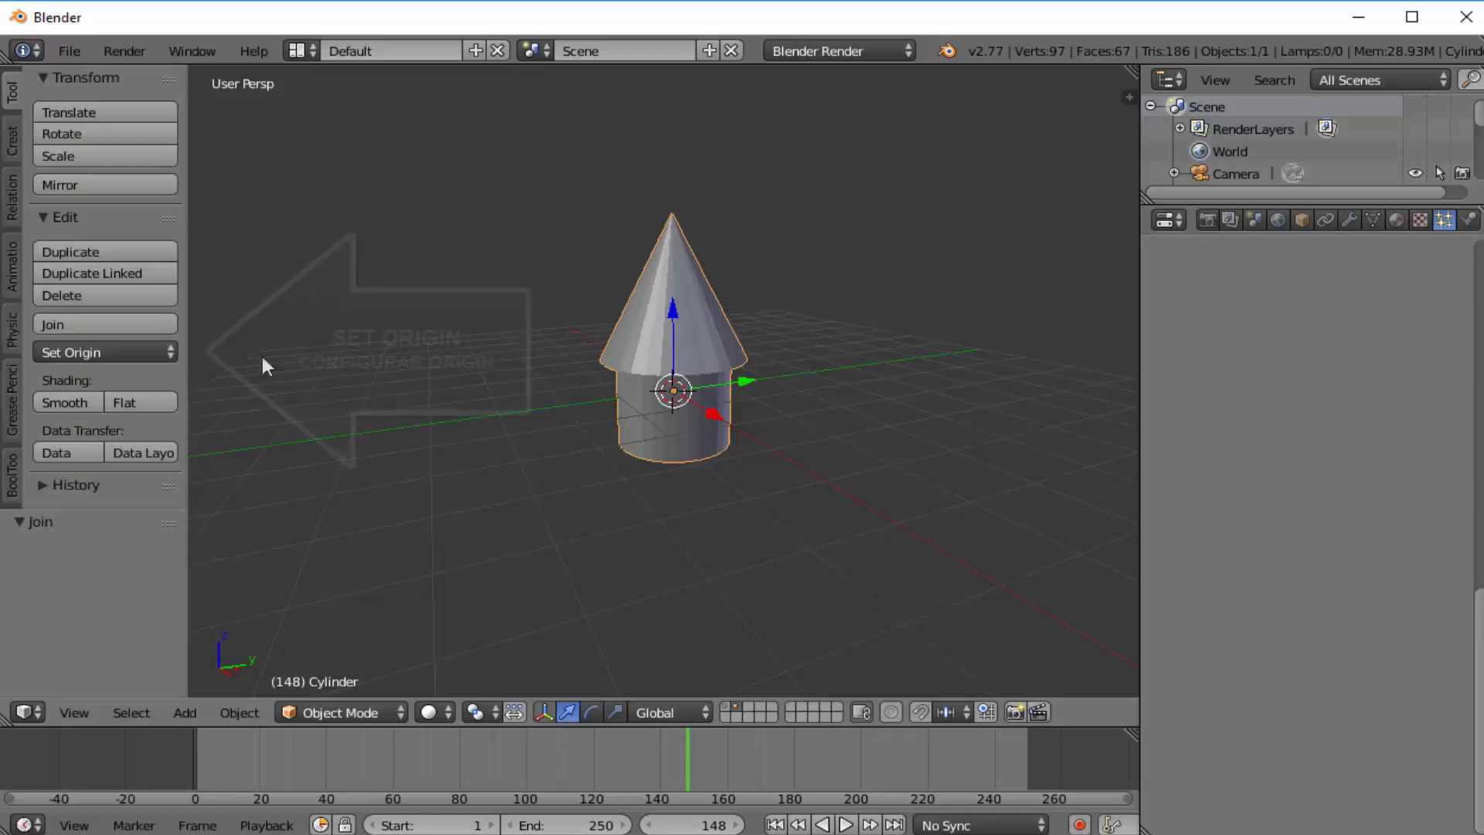
{"action": "left_click", "coordinate": [160, 353]}
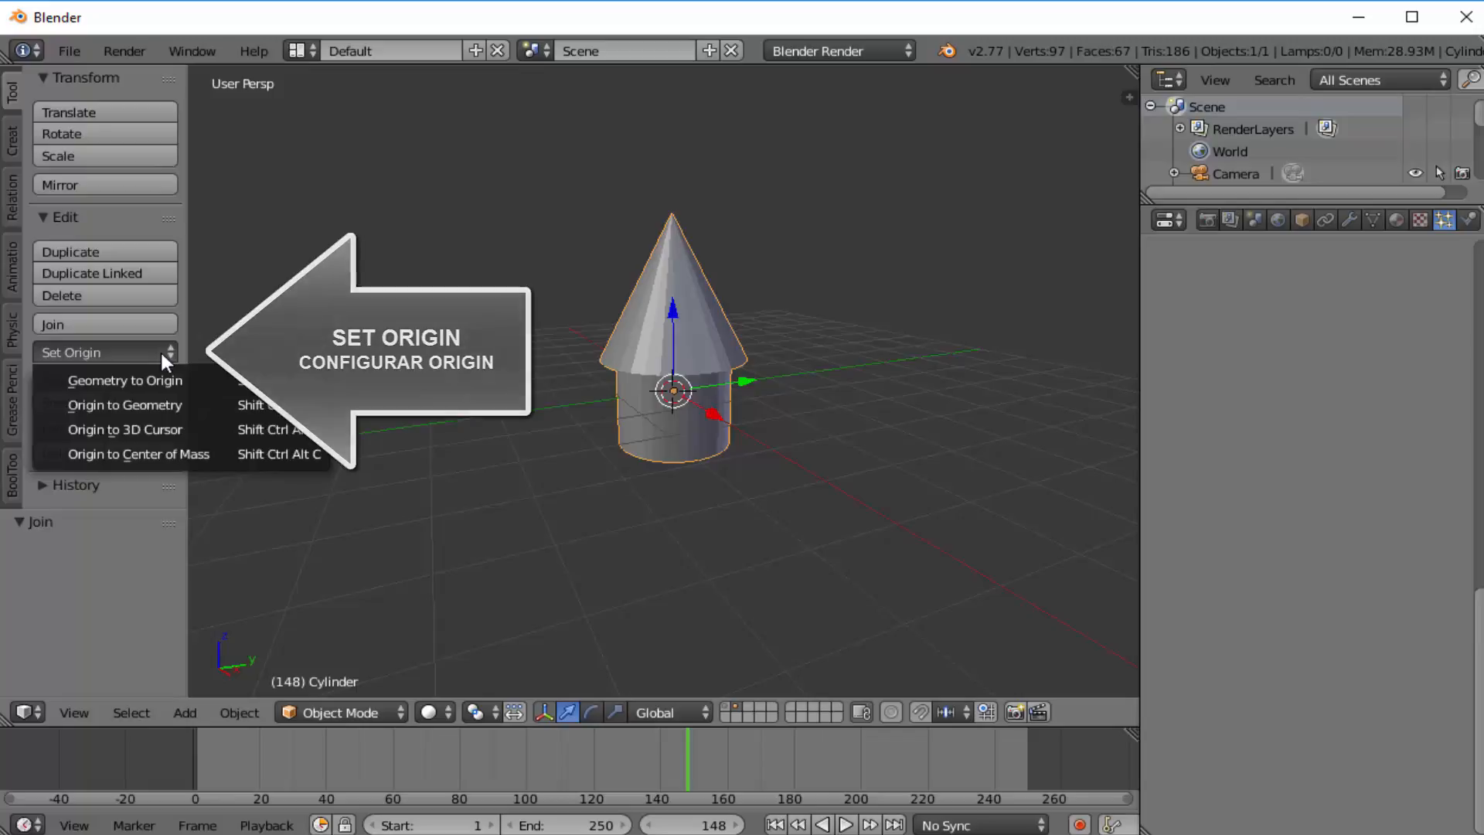
{"action": "left_click", "coordinate": [141, 409]}
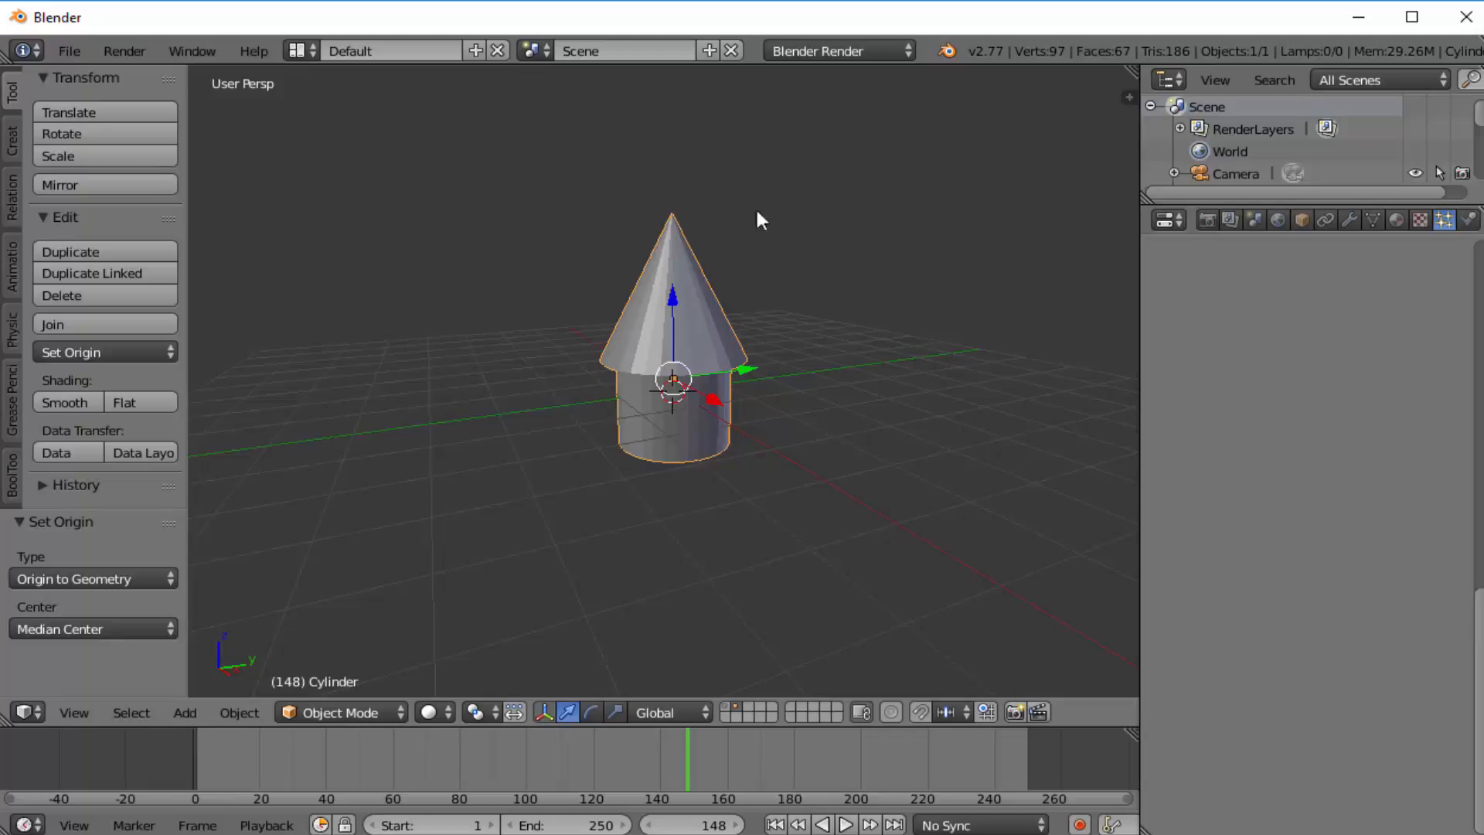
- Return to layer 1, select the plane and set its particle render type to Object
{"action": "left_click", "coordinate": [727, 706]}
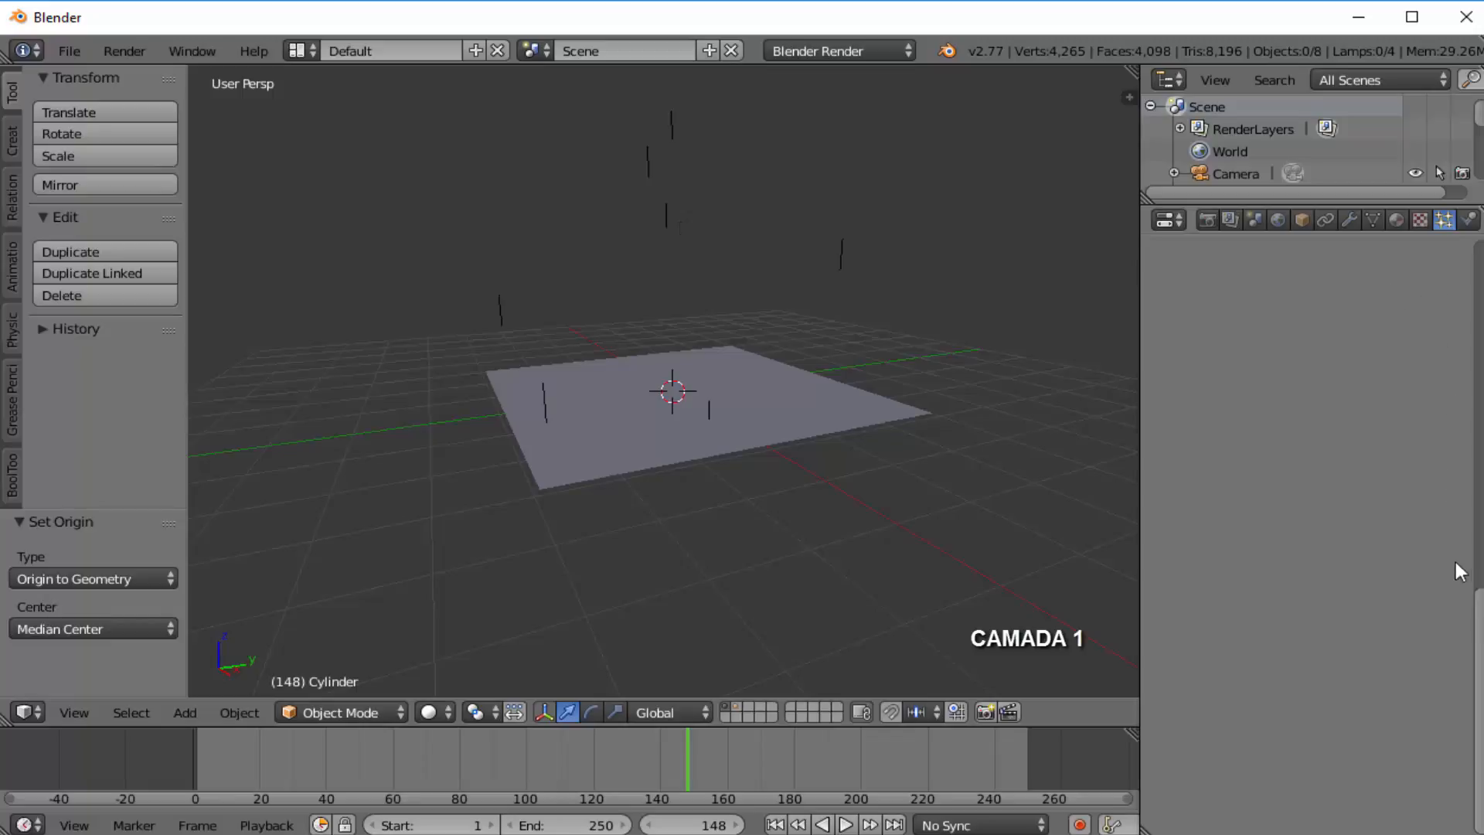
{"action": "right_click", "coordinate": [748, 386]}
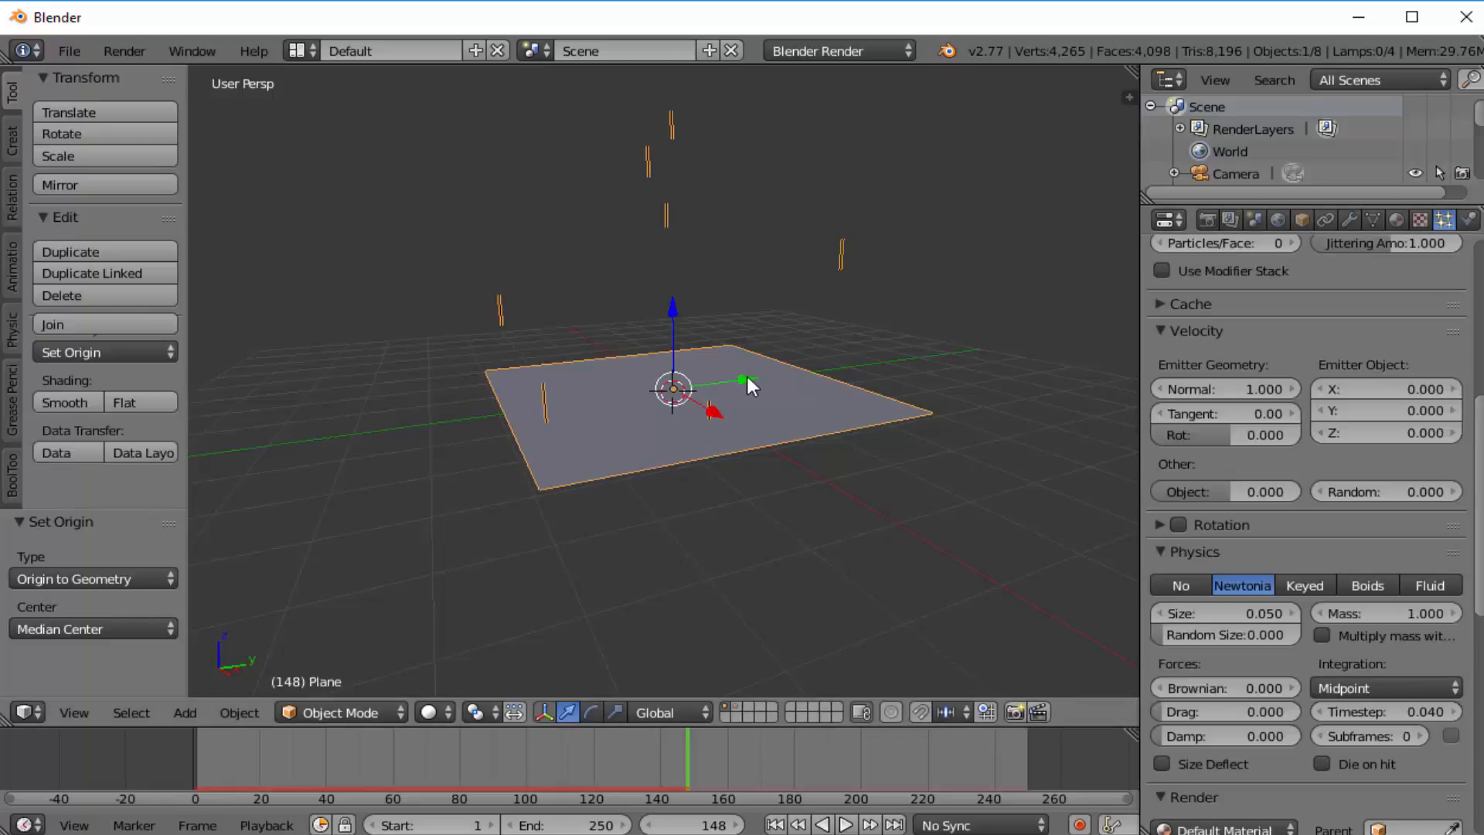
{"action": "scroll", "coordinate": [1306, 533], "scroll_direction": "down", "scroll_amount": 10}
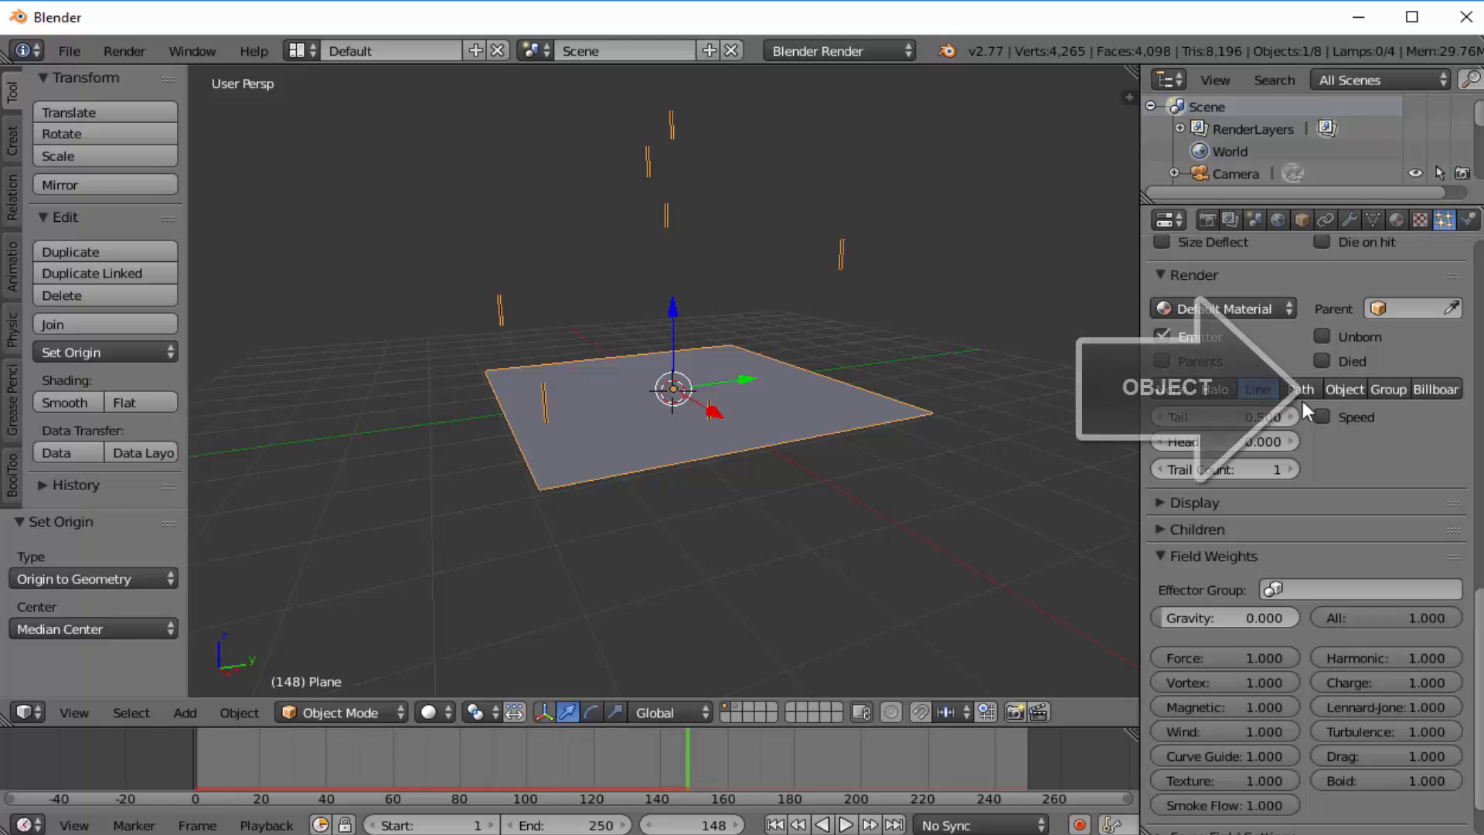
{"action": "left_click", "coordinate": [1345, 390]}
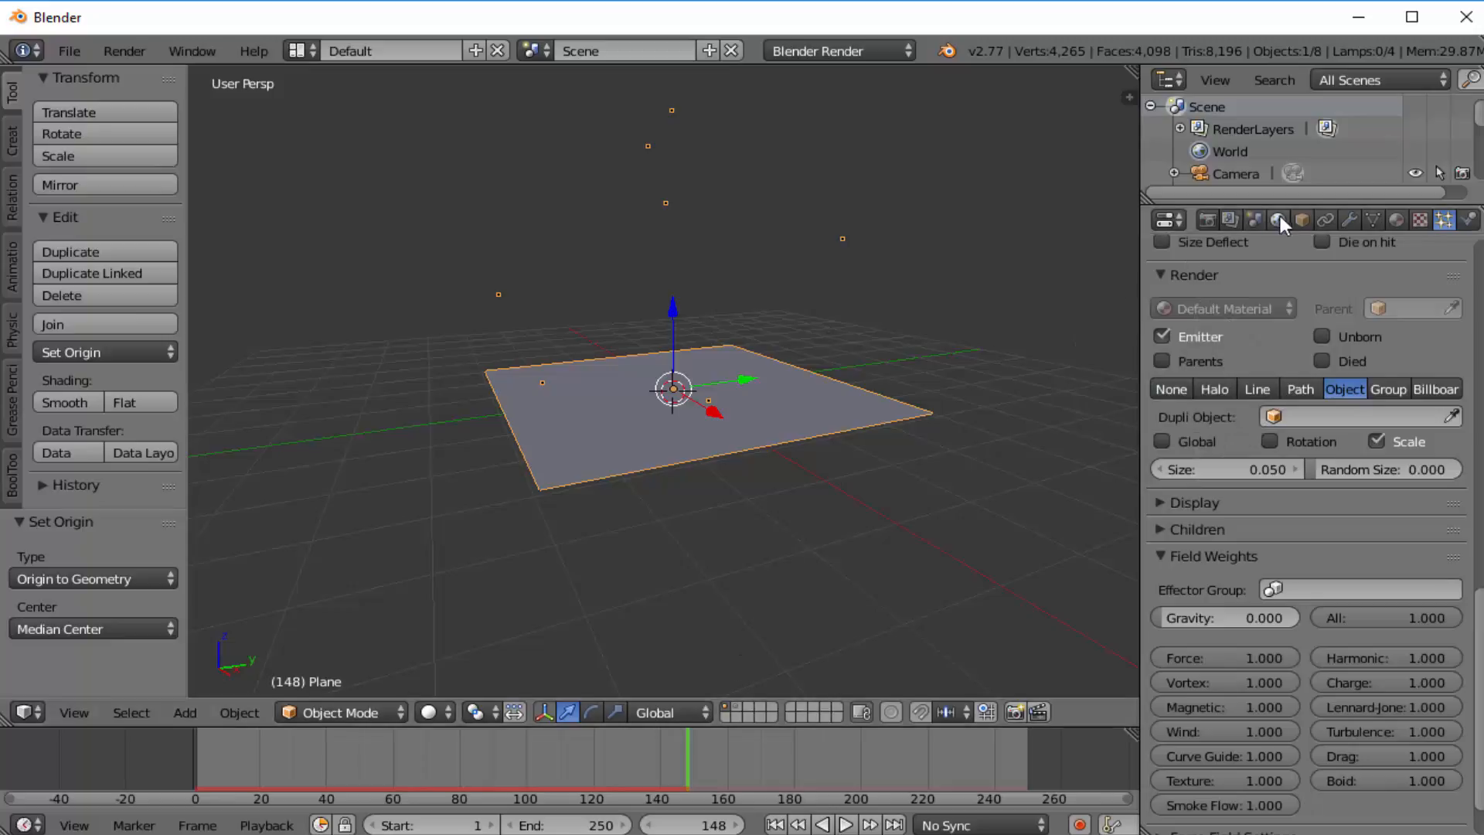
- Select the joined cone-and-cylinder object on layer 2 and enlarge the outliner to check the object's name
{"action": "left_click", "coordinate": [740, 707]}
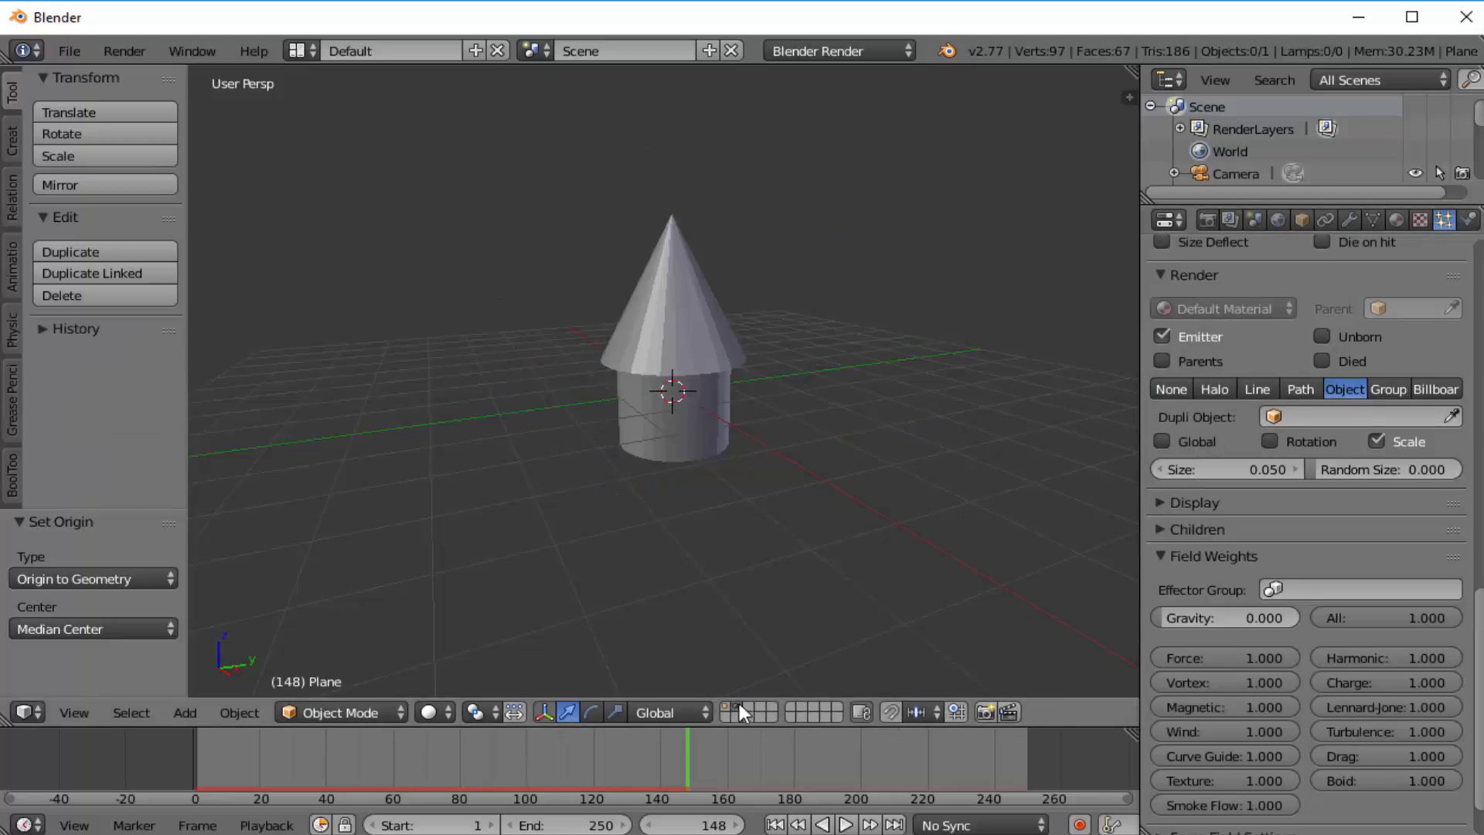
{"action": "right_click", "coordinate": [704, 377]}
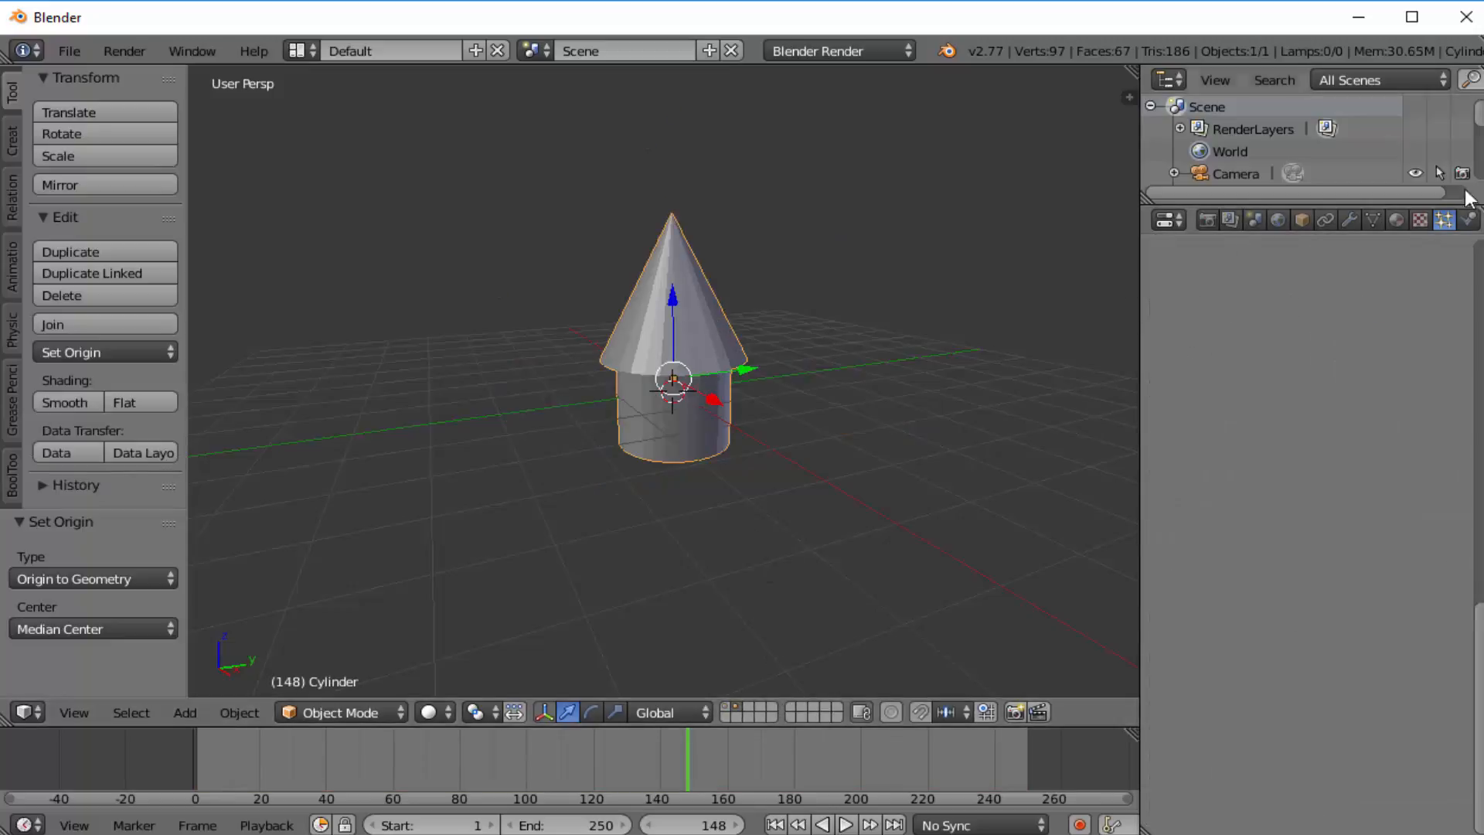
{"action": "left_click_drag", "start_coordinate": [1435, 201], "coordinate": [1452, 361]}
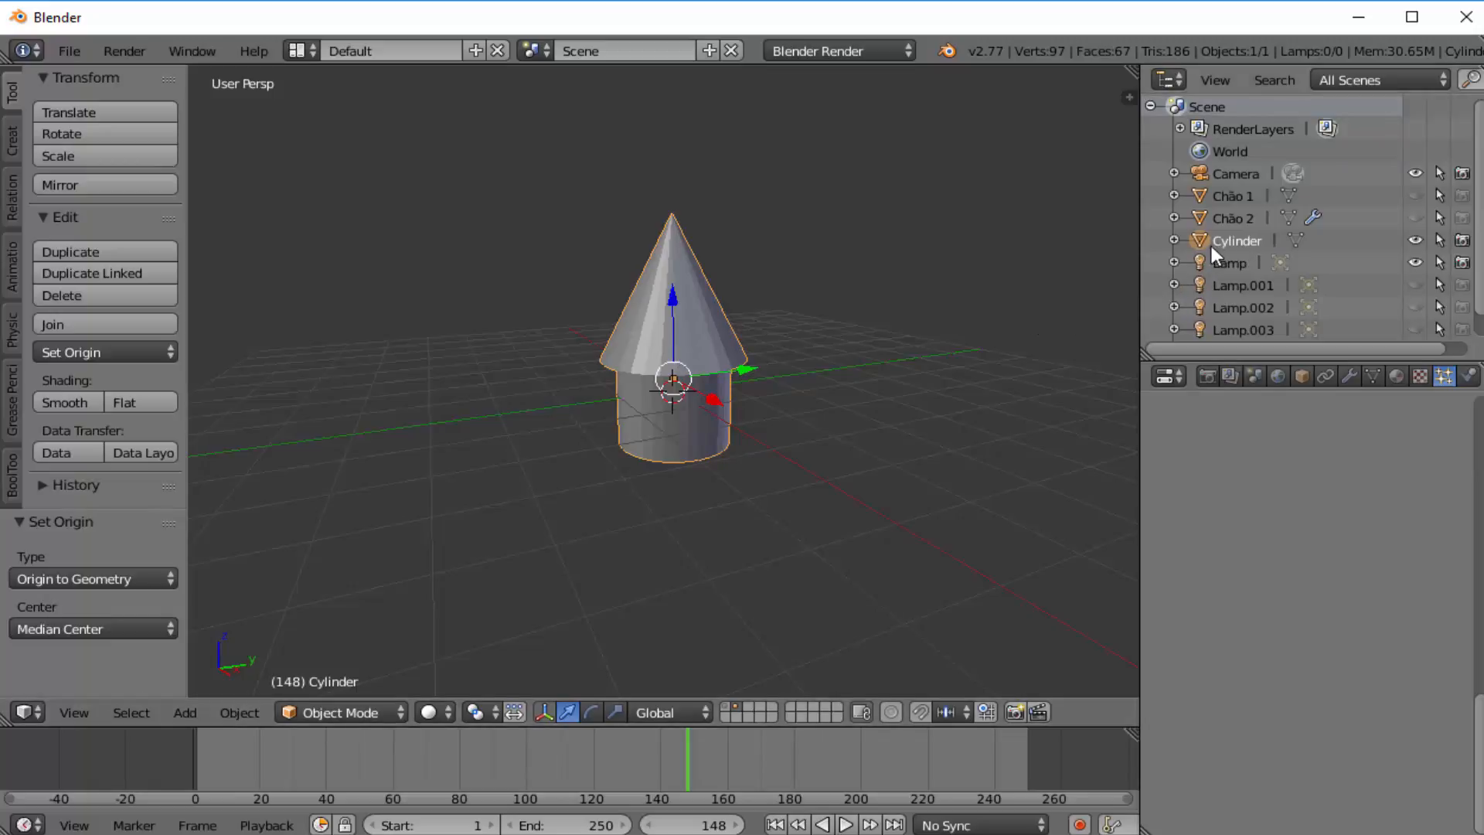
- Return to layer 1 and, for the plane's particles, choose Cylinder as the dupli object and set the size to 0.240
{"action": "left_click", "coordinate": [725, 704]}
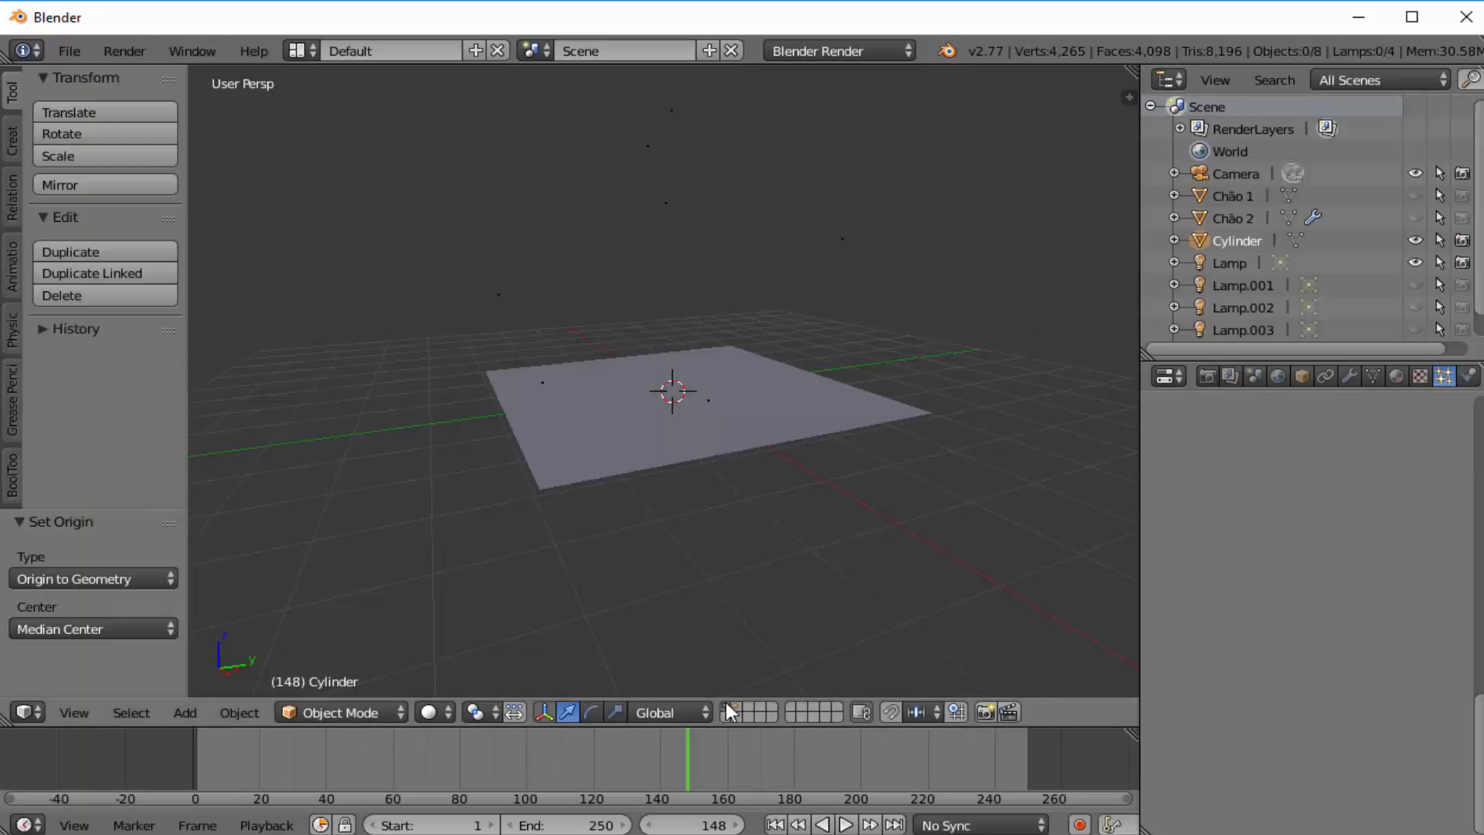
{"action": "right_click", "coordinate": [745, 430]}
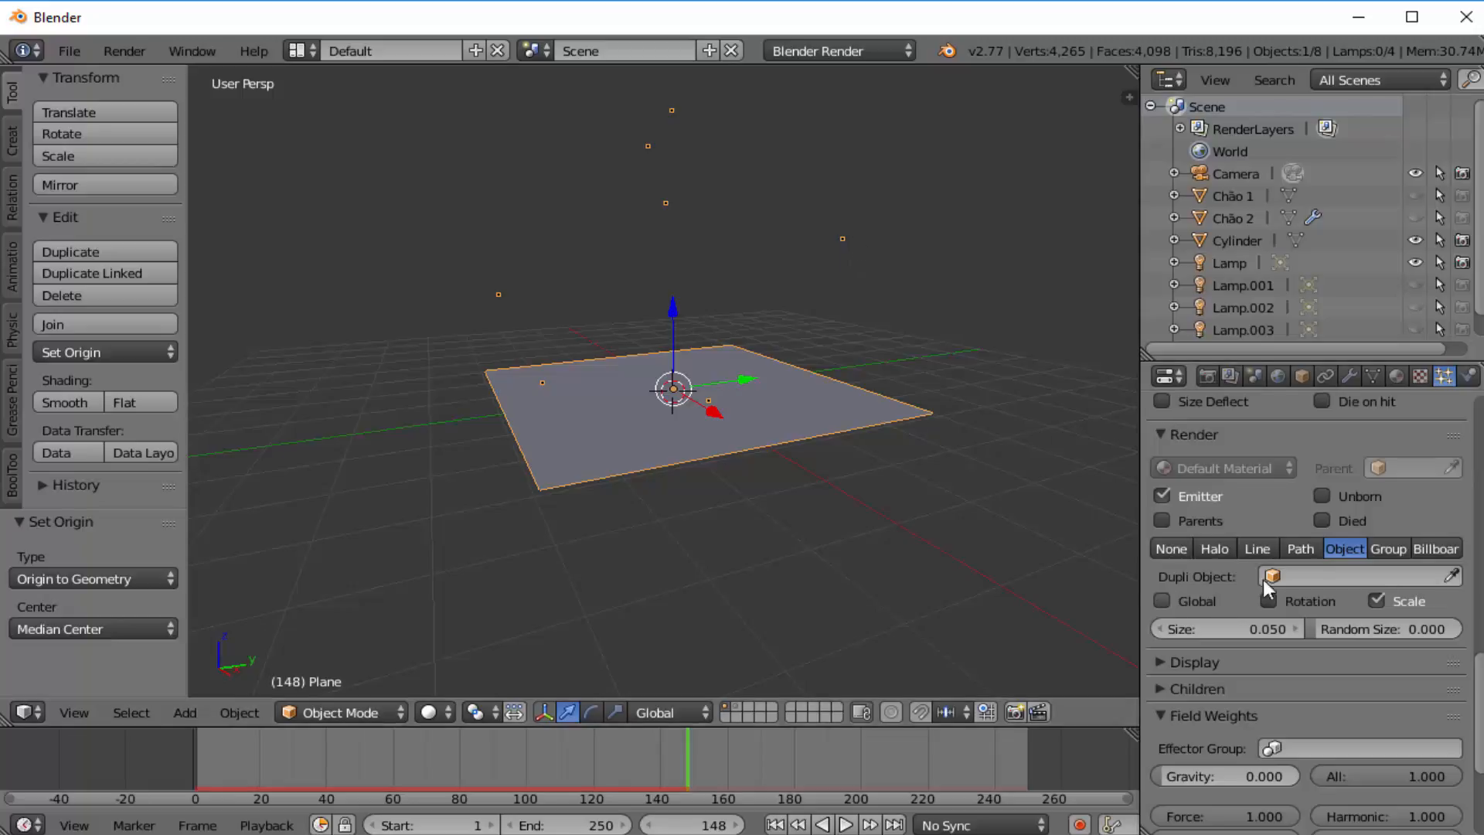
{"action": "left_click", "coordinate": [1336, 578]}
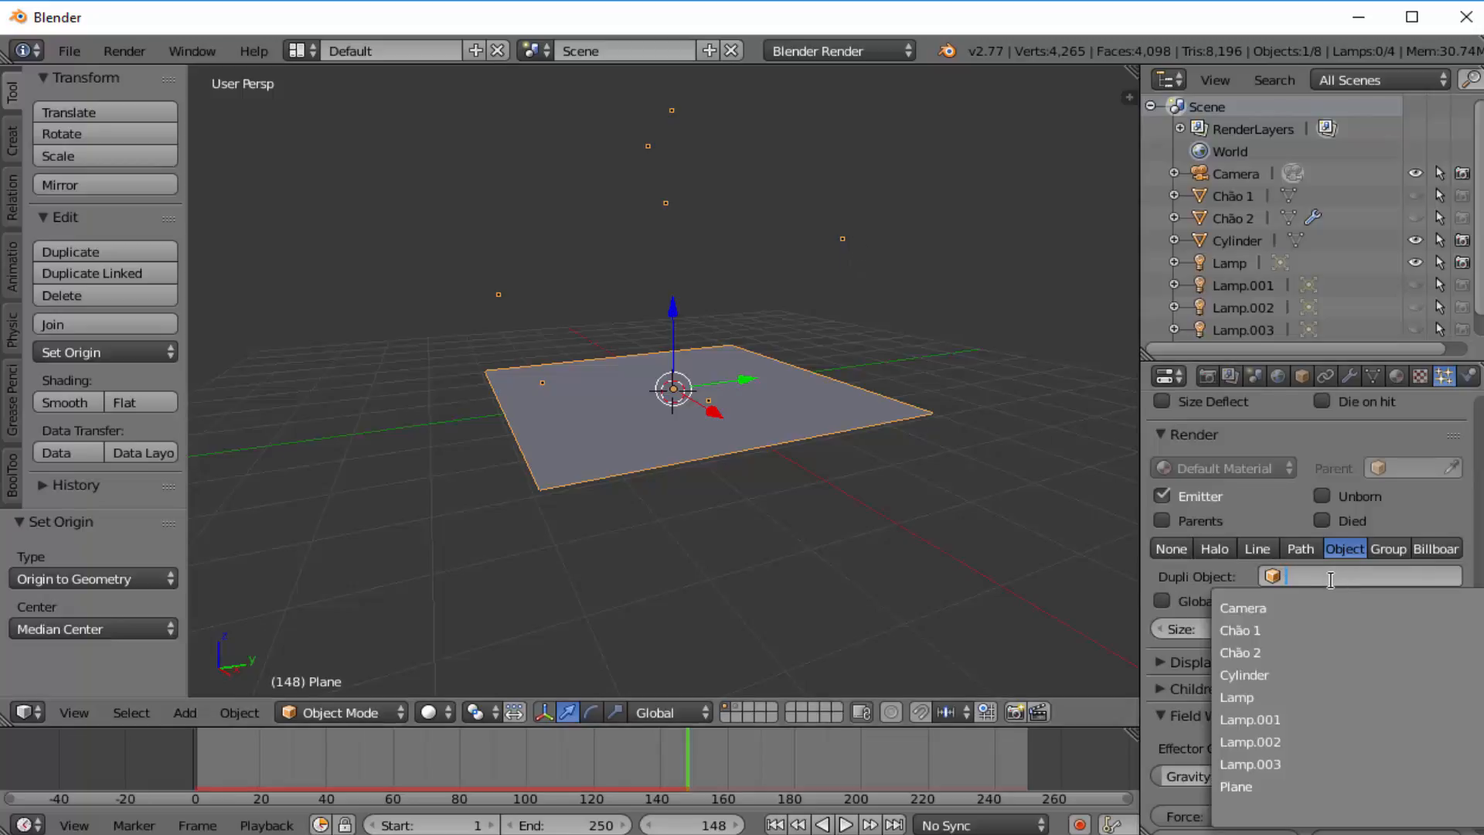
{"action": "left_click", "coordinate": [1300, 672]}
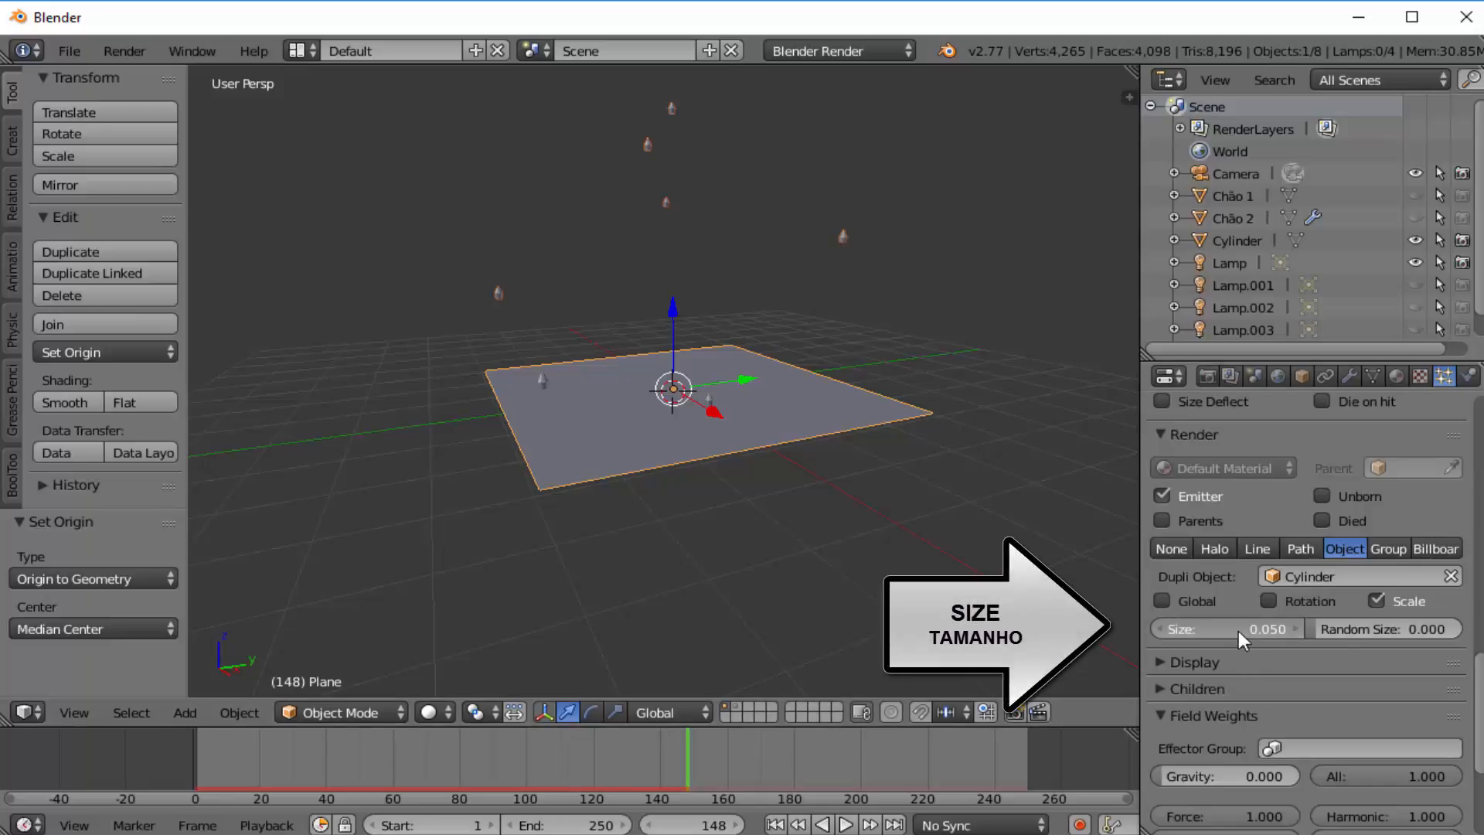
{"action": "left_click_drag", "start_coordinate": [1229, 629], "coordinate": [1251, 629]}
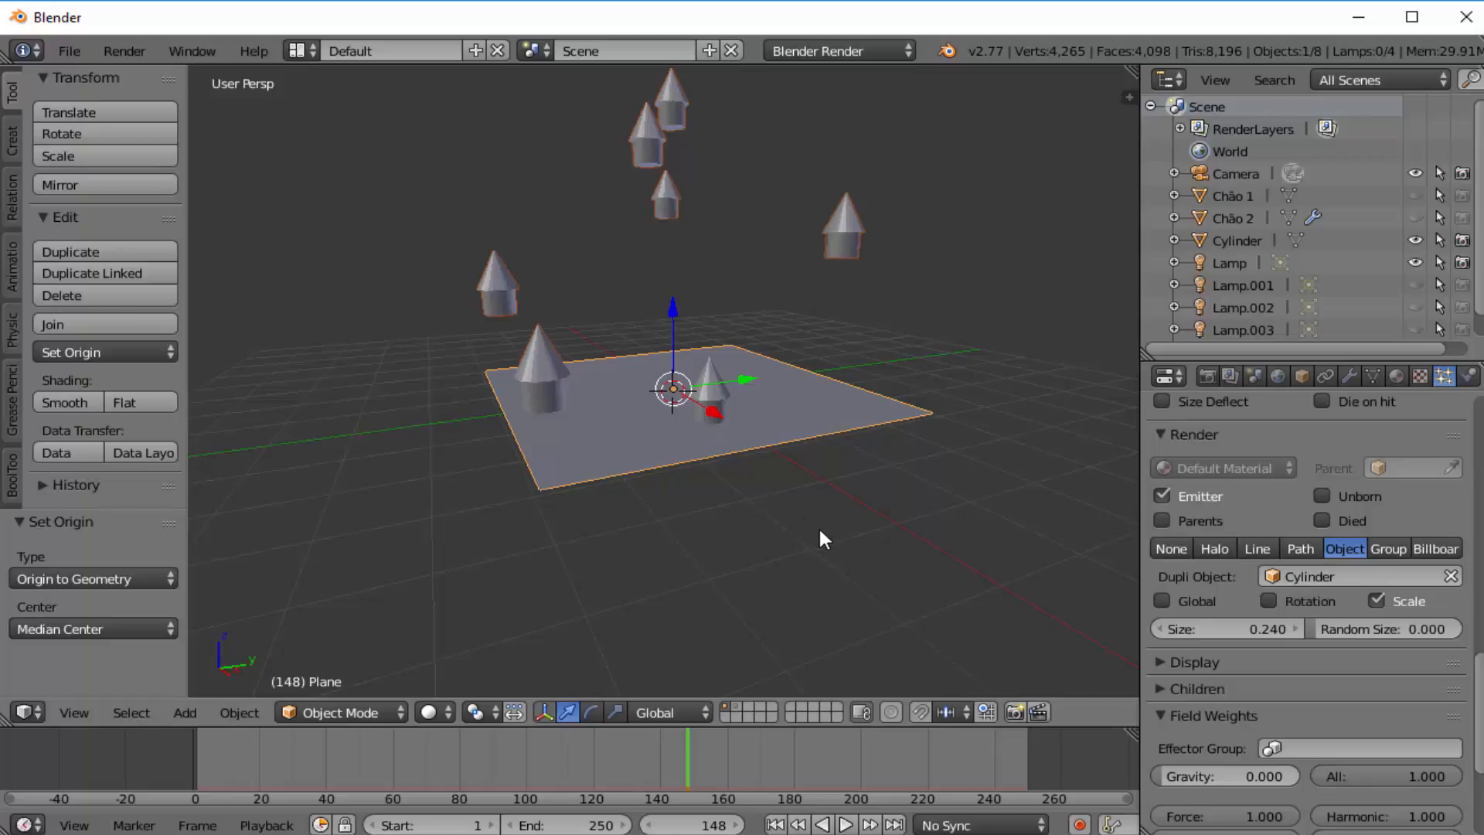
- Rotate the plane 90° around the global X axis
{"action": "key", "text": "r"}
{"action": "key", "text": "x"}
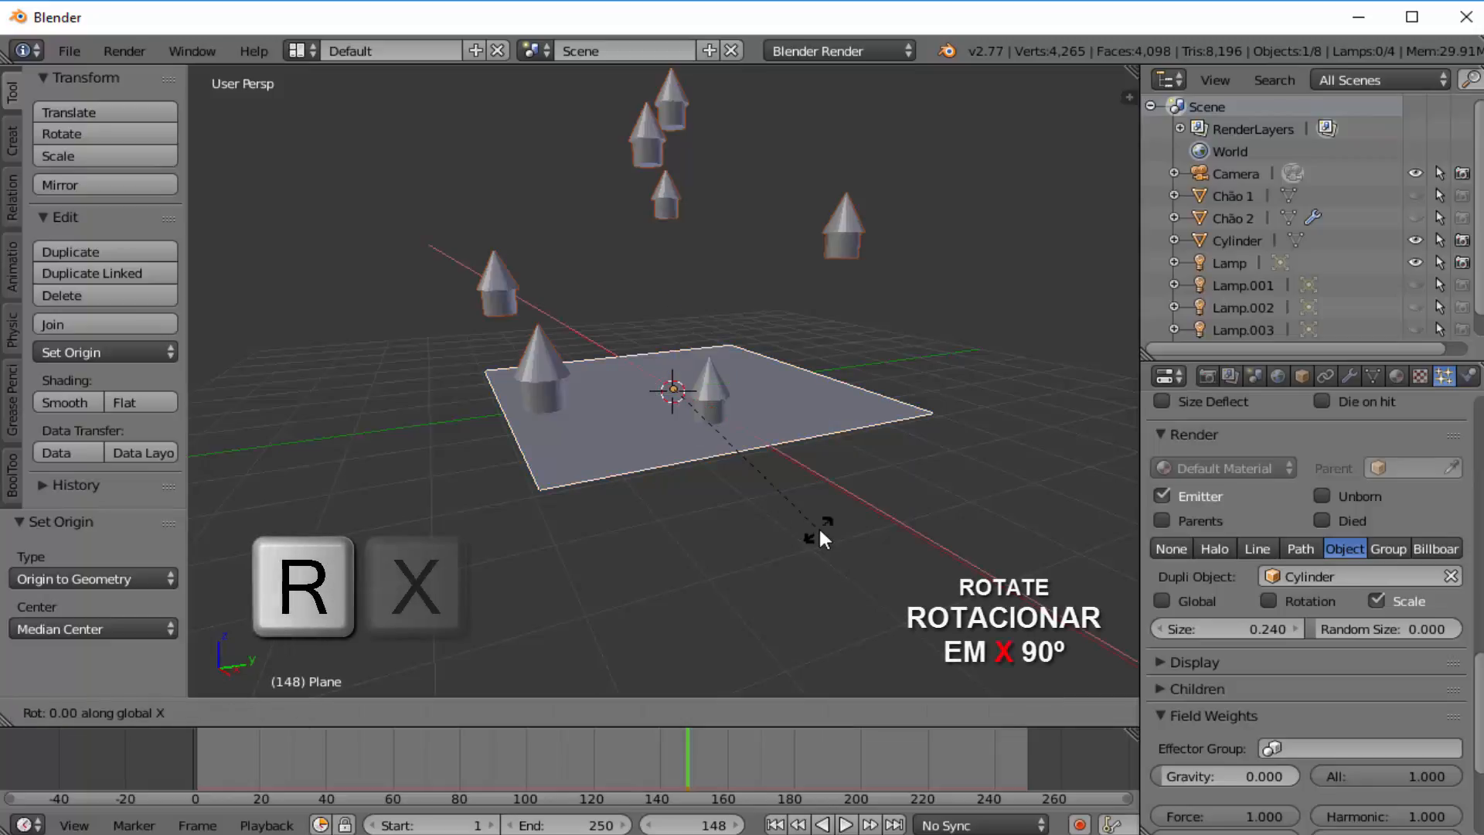
{"action": "key", "text": "9"}
{"action": "key", "text": "0"}
{"action": "left_click", "coordinate": [819, 526]}
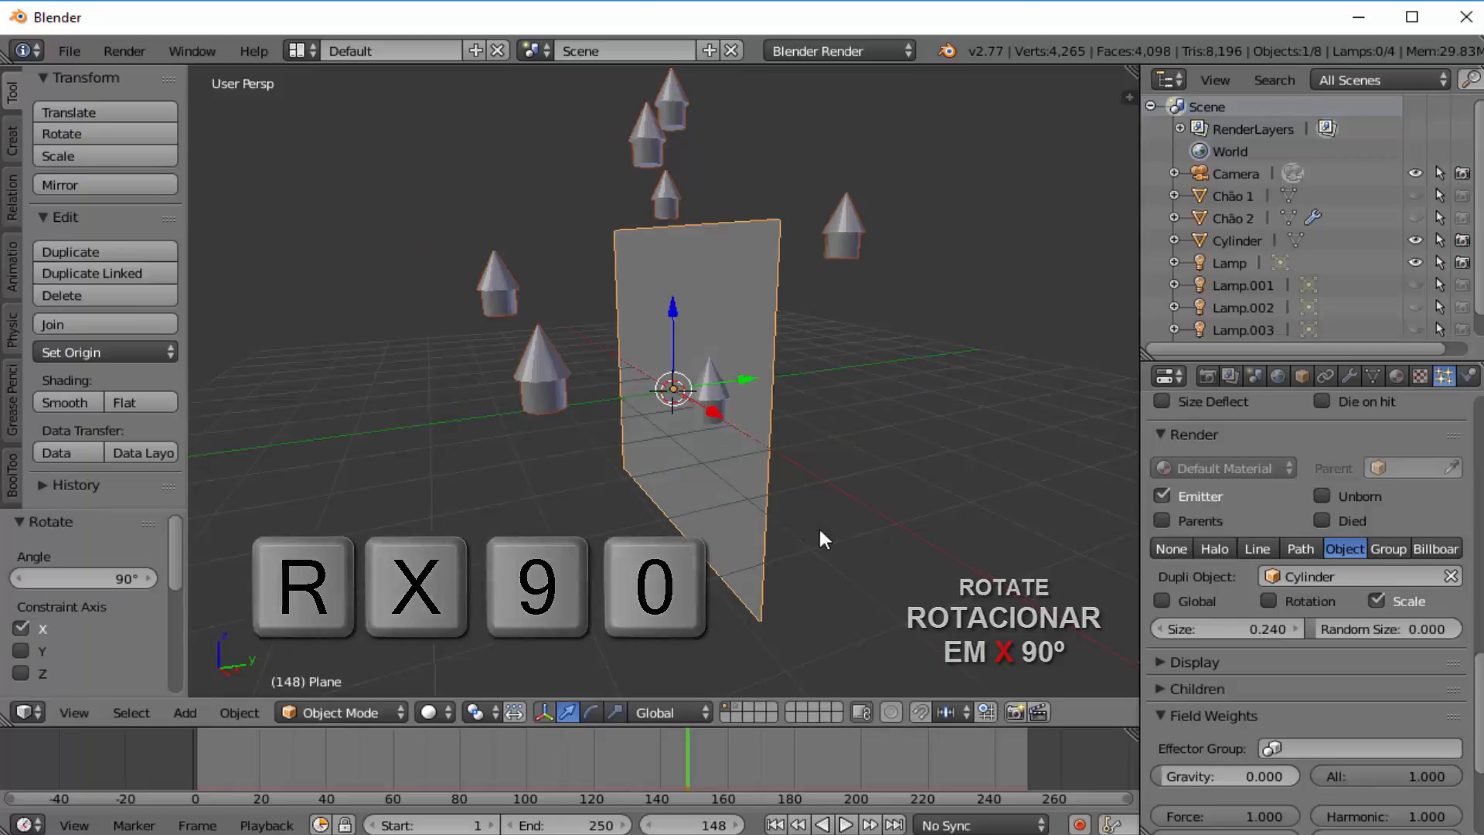
- Play the animation from frame 1 to watch the particles leave the upright plane, and stop it
{"action": "left_click", "coordinate": [775, 824]}
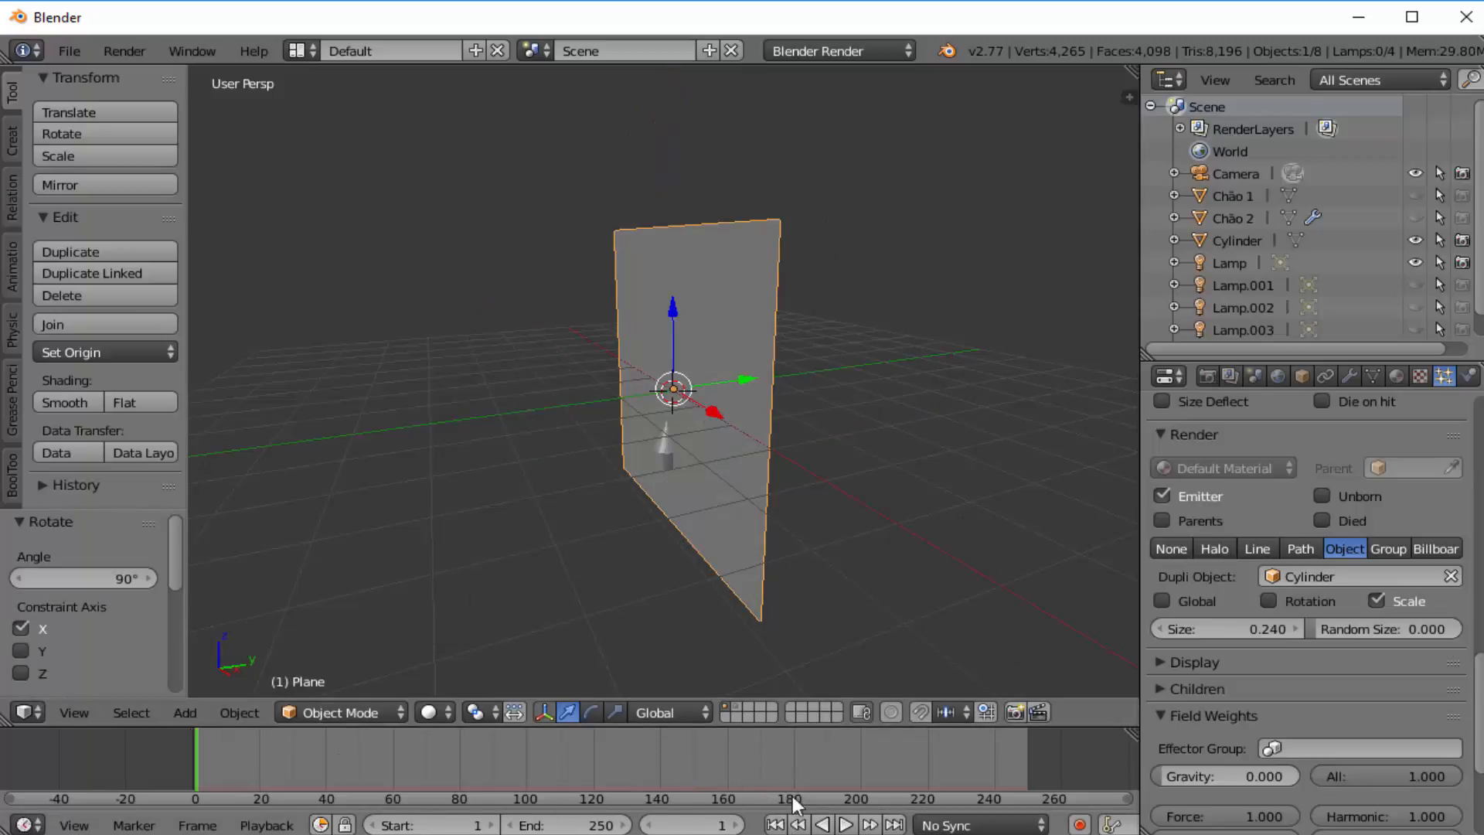
{"action": "left_click", "coordinate": [847, 825]}
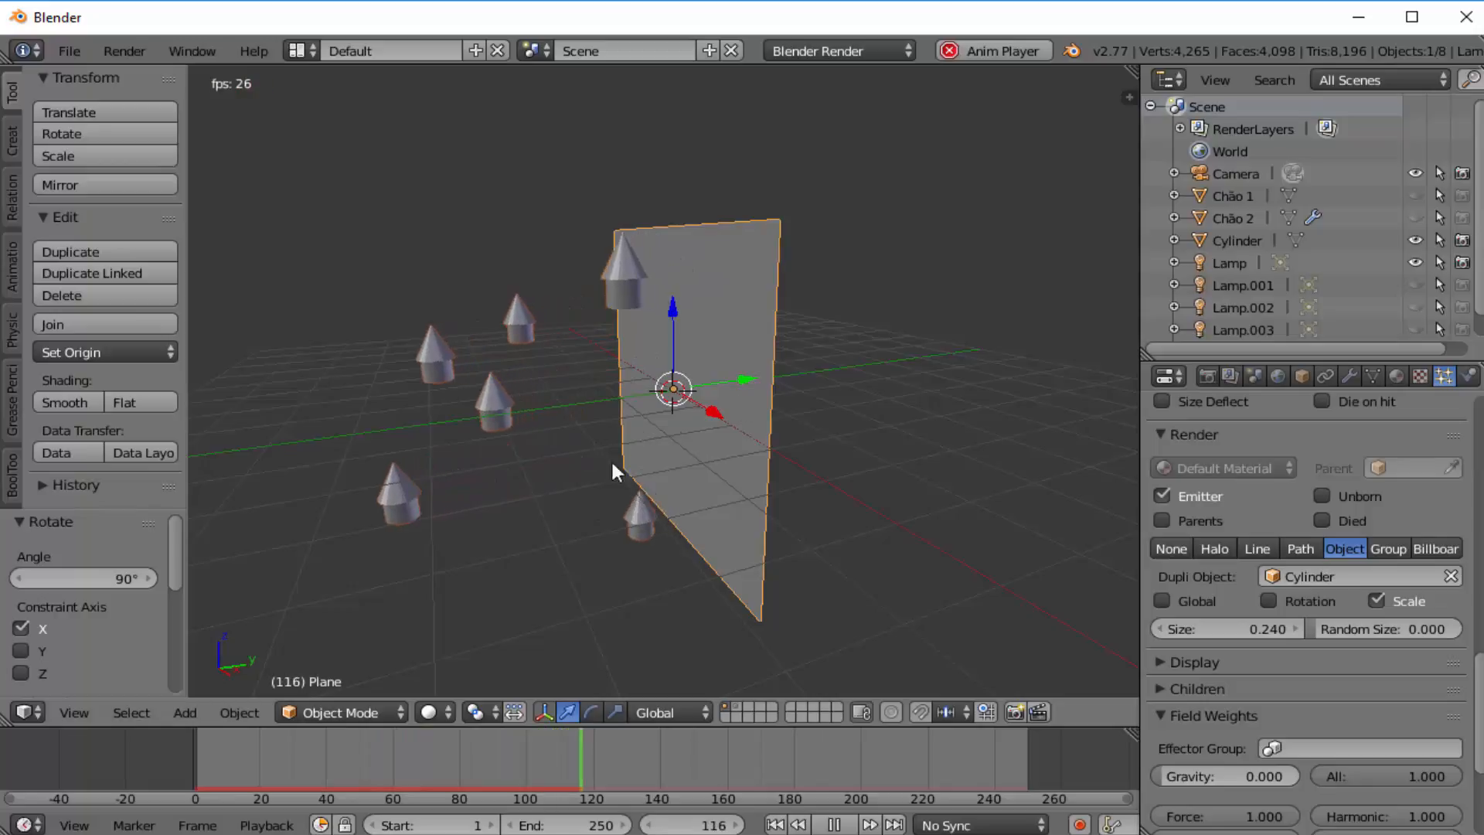
{"action": "left_click", "coordinate": [834, 825]}
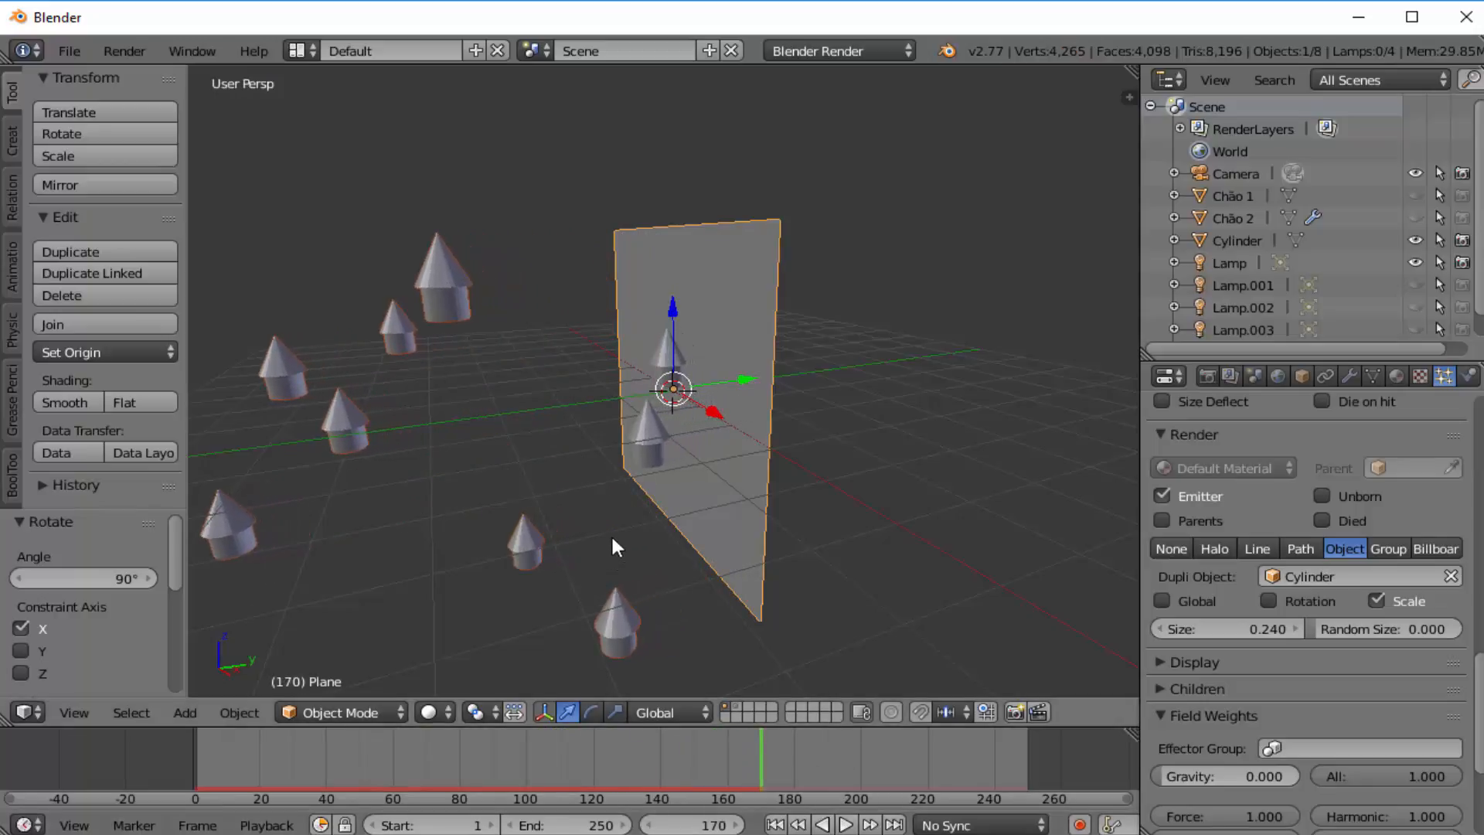
- Set the plane's particle emission distribution to Grid
{"action": "scroll", "coordinate": [1324, 527], "scroll_direction": "up", "scroll_amount": 8}
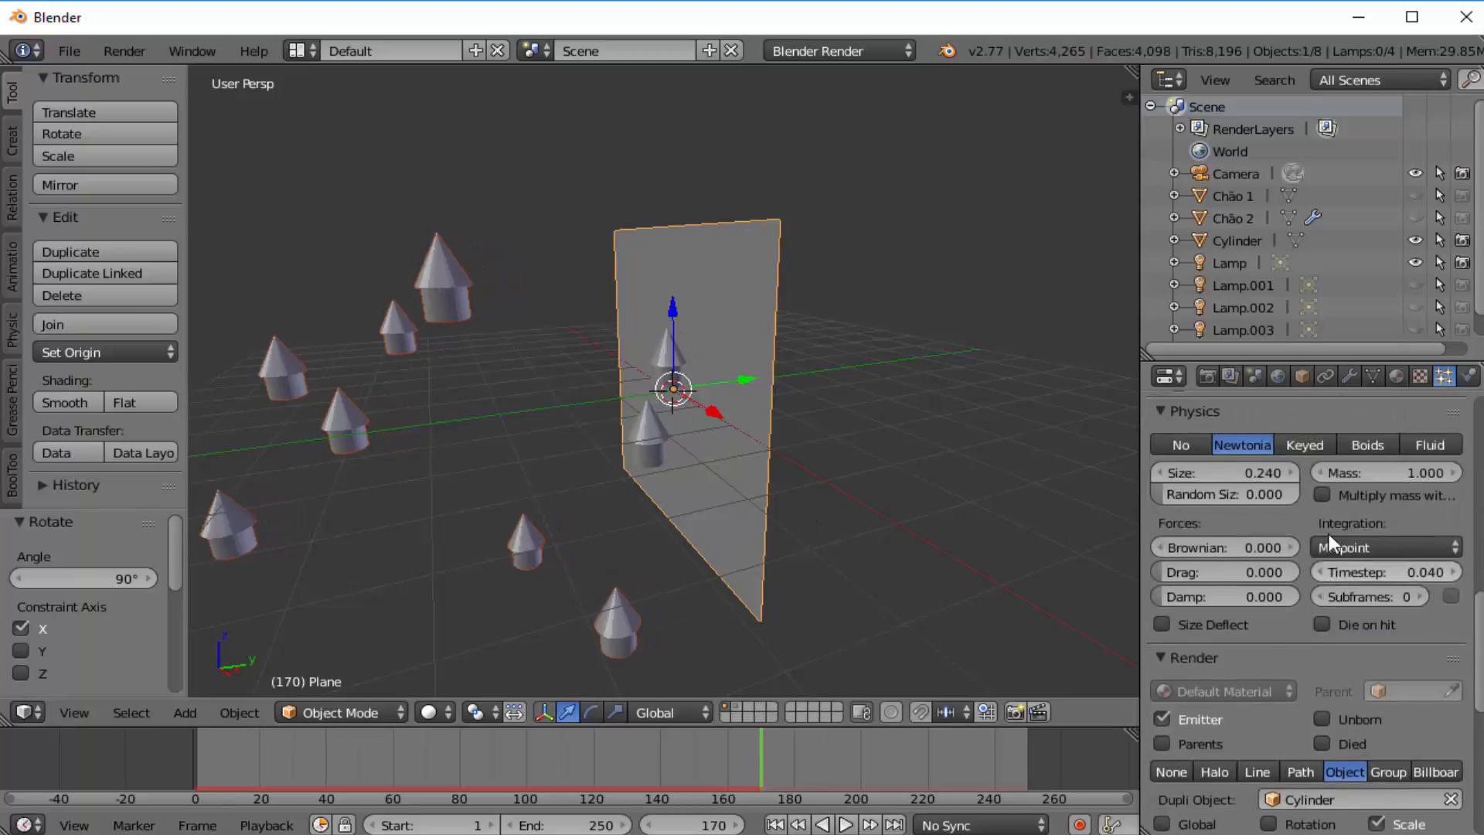
{"action": "scroll", "coordinate": [1328, 530], "scroll_direction": "up", "scroll_amount": 15}
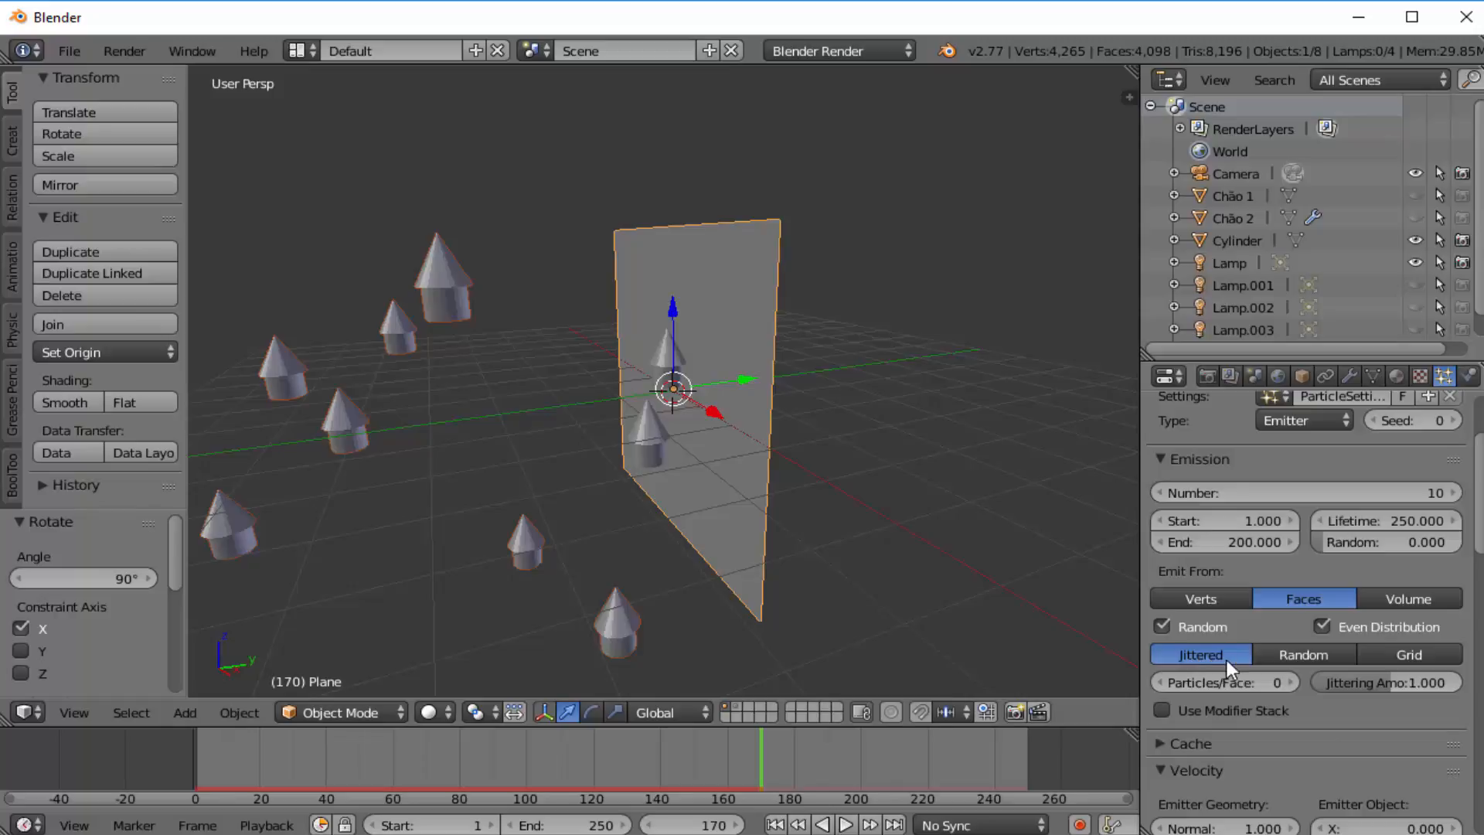
{"action": "left_click", "coordinate": [1407, 655]}
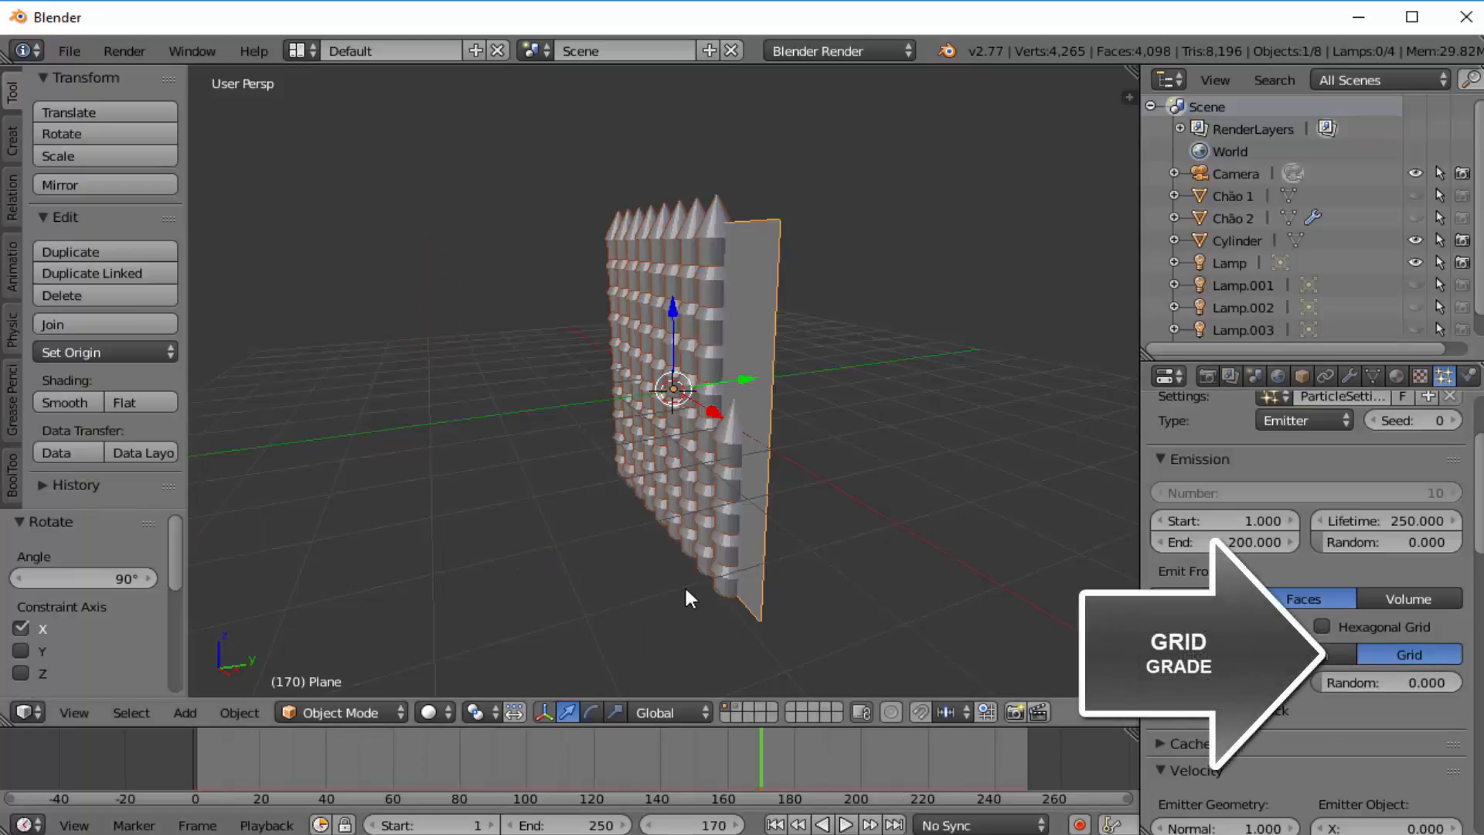
- Replay the animation from frame 1 to examine how the grid of particles fills the plane, and stop it
{"action": "middle_click_drag", "start_coordinate": [755, 587], "coordinate": [865, 557]}
{"action": "left_click", "coordinate": [775, 825]}
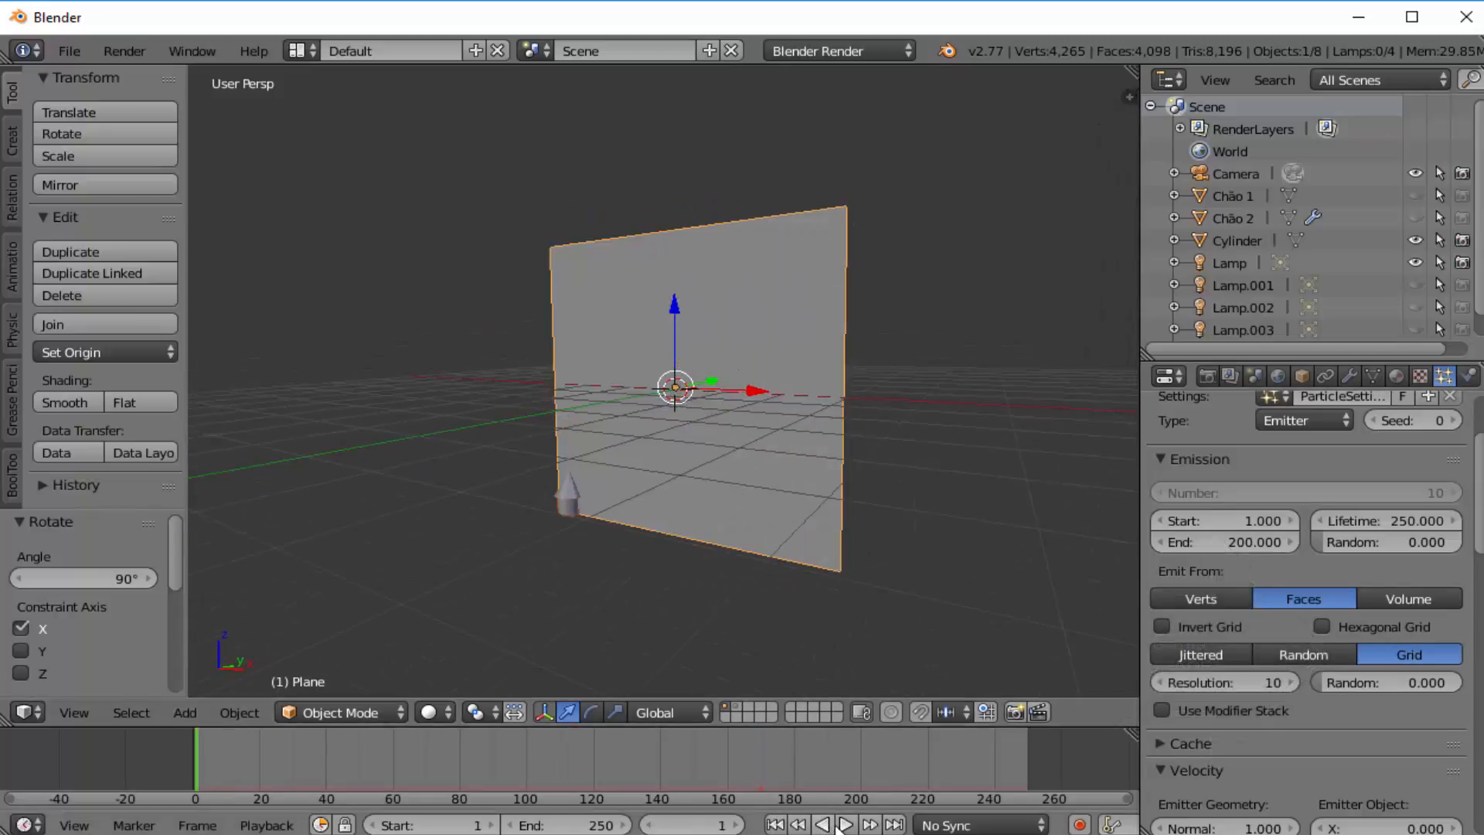
{"action": "left_click", "coordinate": [844, 825]}
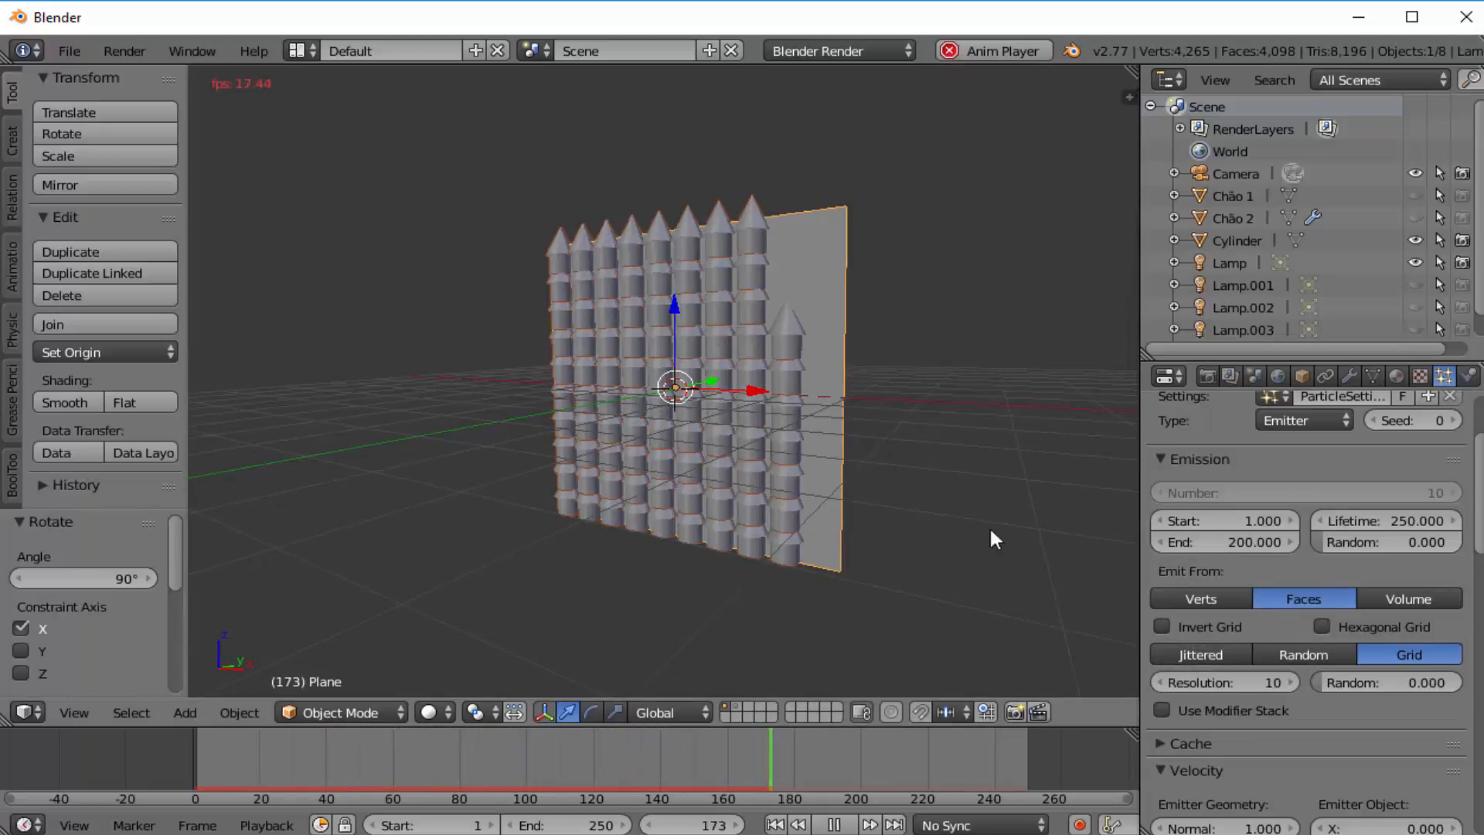
{"action": "middle_click_drag", "start_coordinate": [992, 549], "coordinate": [967, 586]}
{"action": "key", "text": "alt+a"}
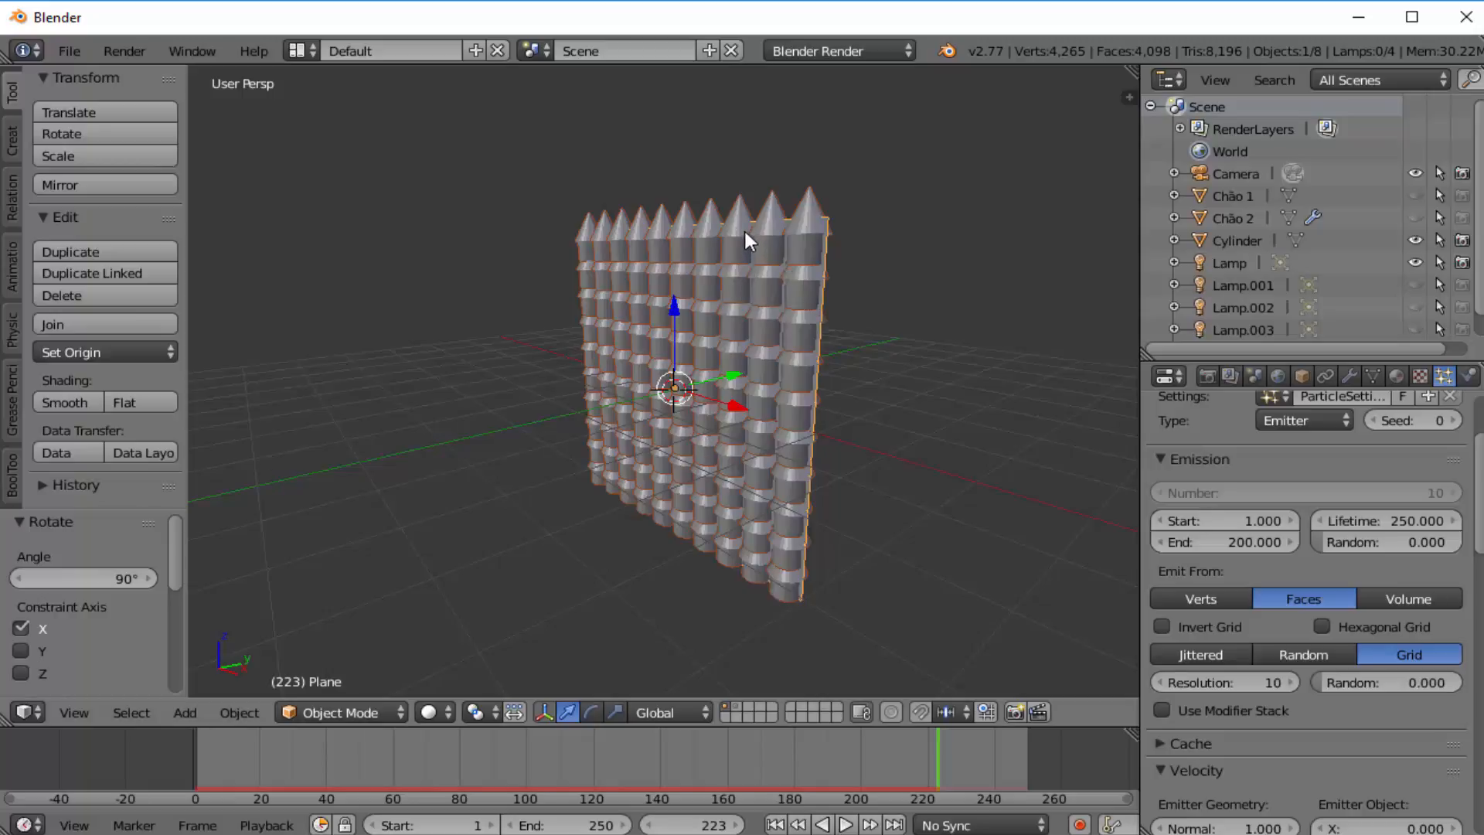
- Give the cone-and-cylinder object on layer 2 a new material with a blue diffuse color
{"action": "left_click", "coordinate": [738, 707]}
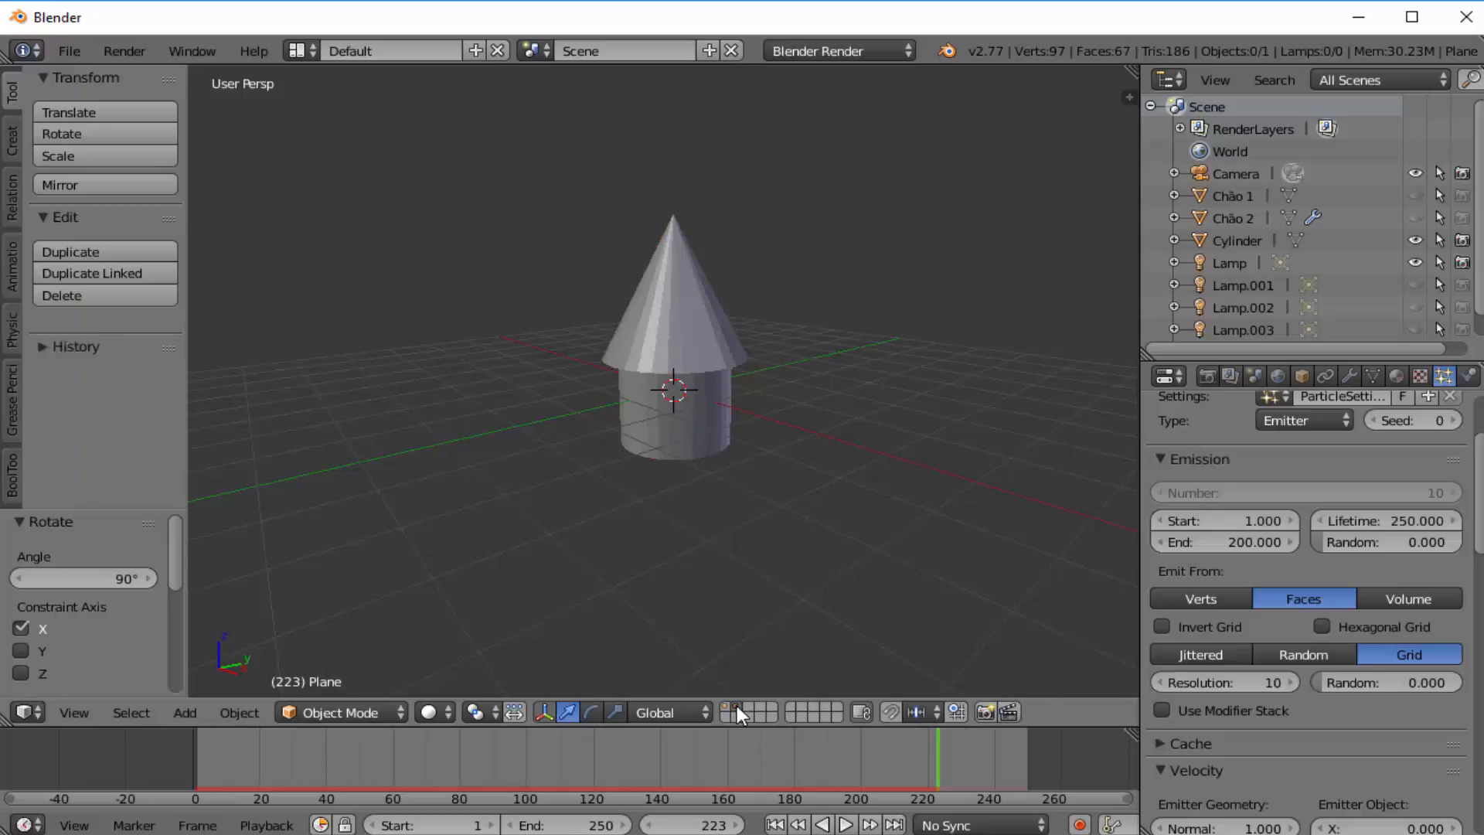
{"action": "right_click", "coordinate": [720, 337]}
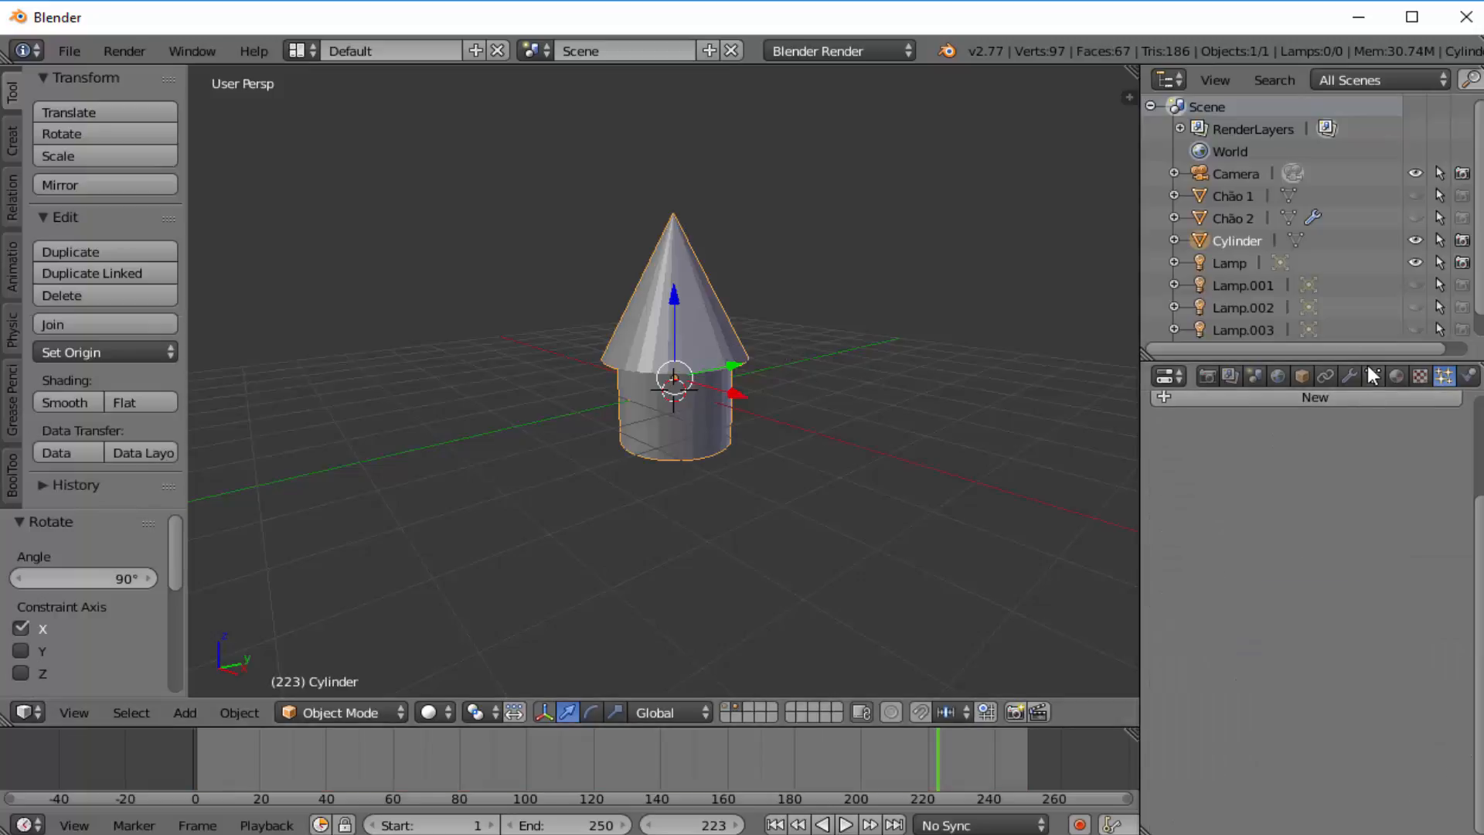
{"action": "left_click_drag", "start_coordinate": [1362, 356], "coordinate": [1360, 178]}
{"action": "left_click", "coordinate": [1396, 198]}
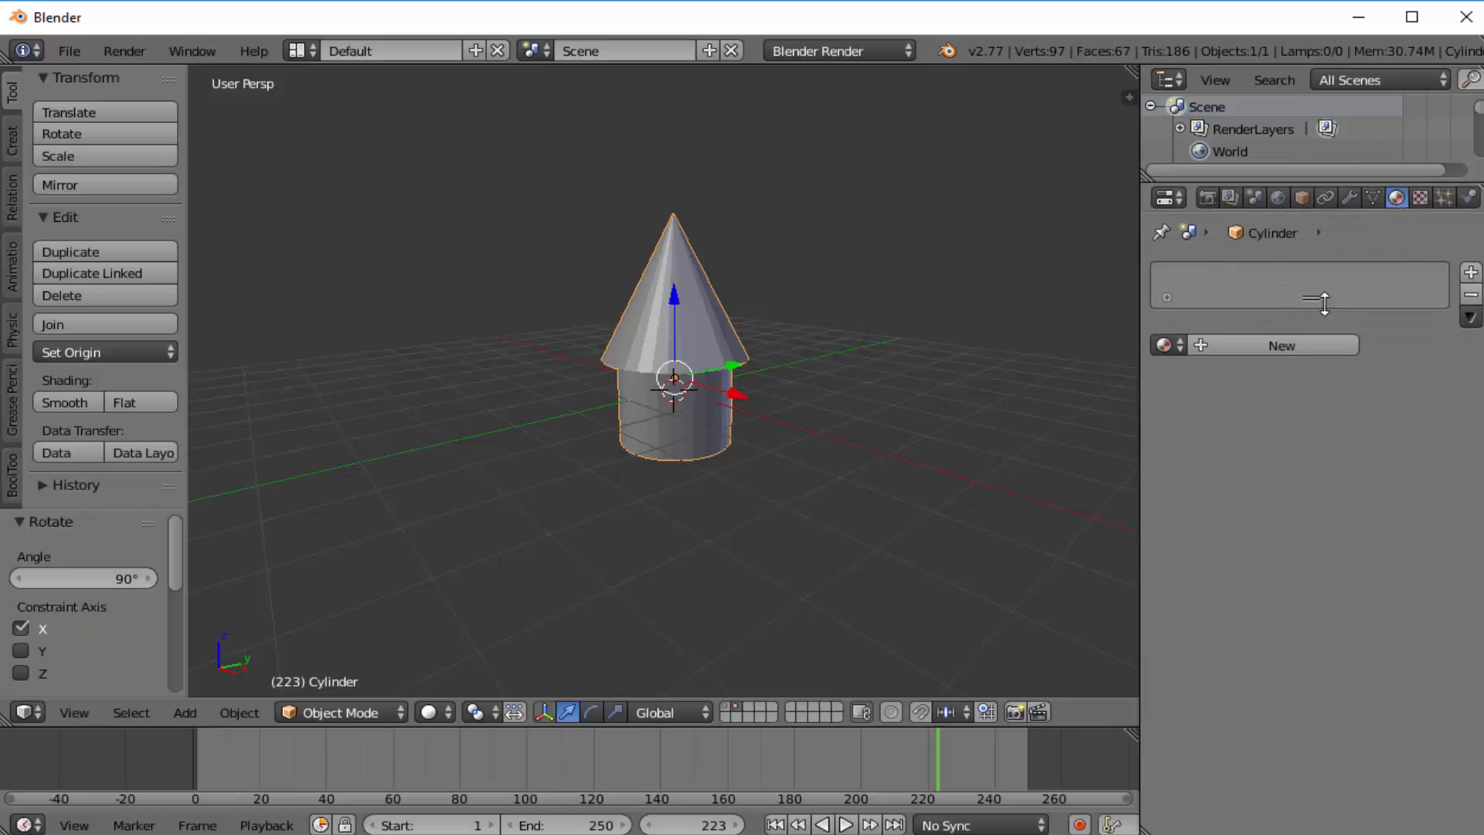
{"action": "left_click", "coordinate": [1298, 346]}
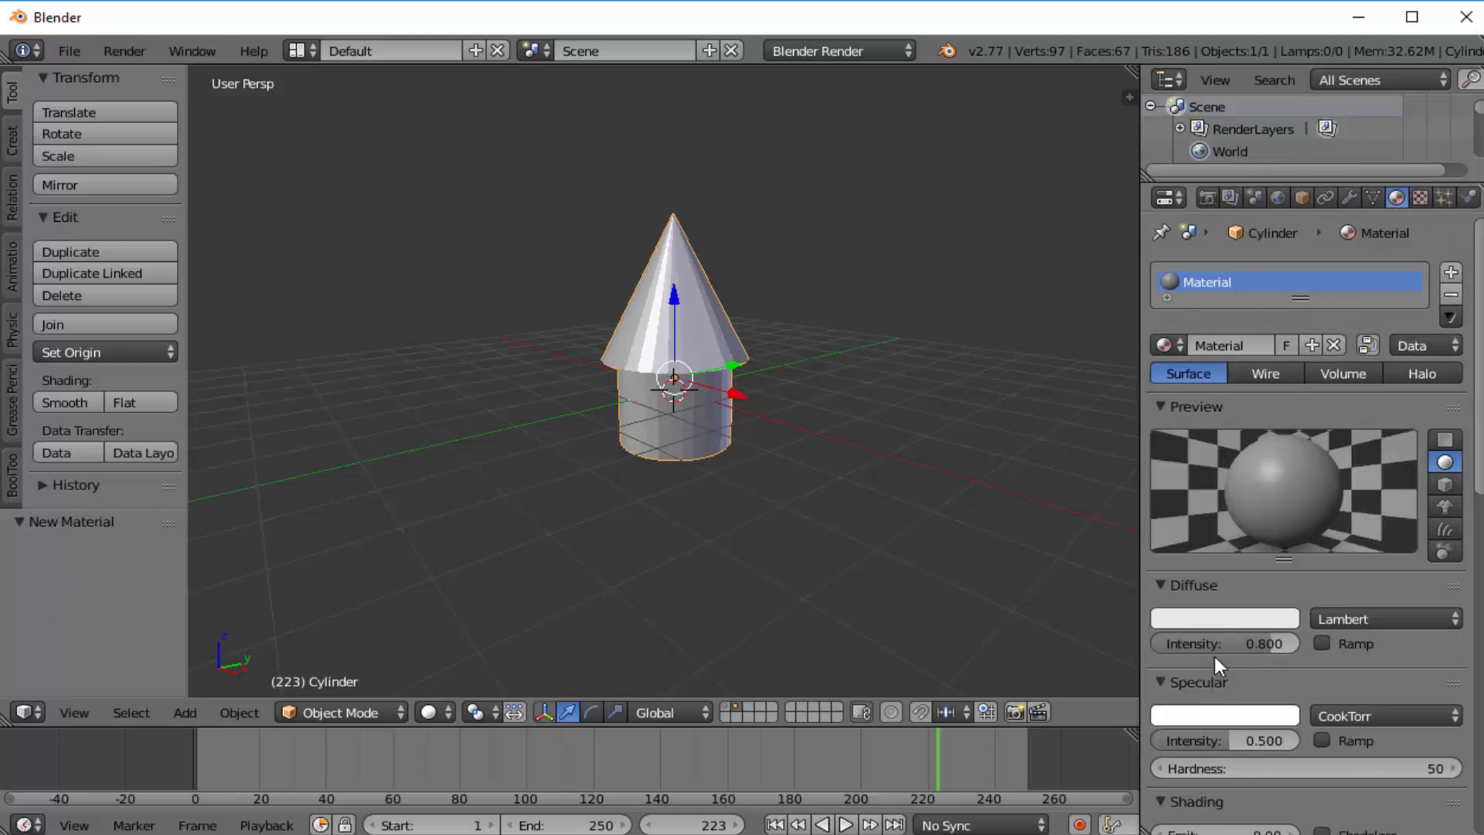
{"action": "left_click", "coordinate": [1215, 617]}
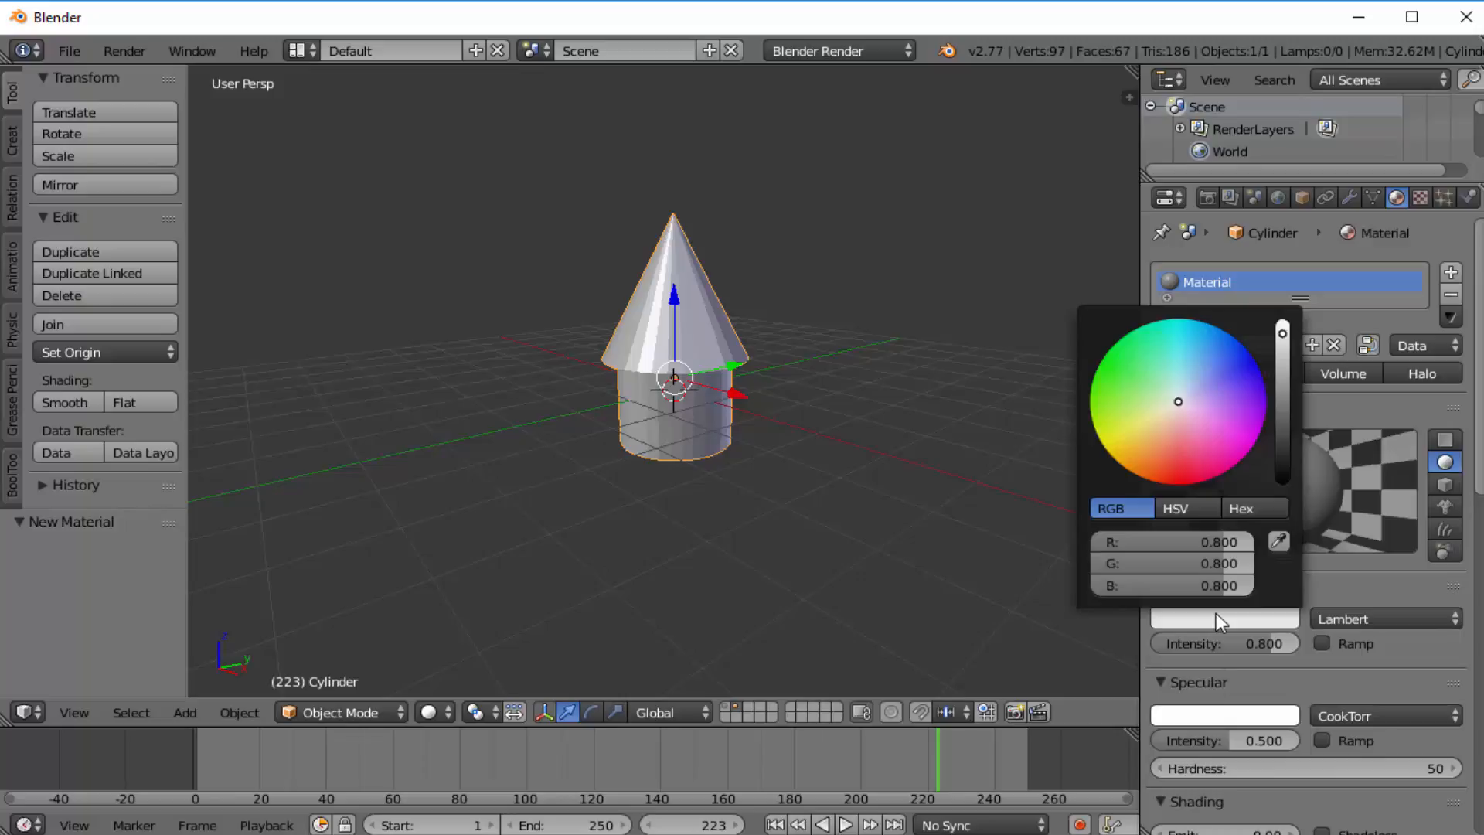
{"action": "left_click", "coordinate": [1242, 363]}
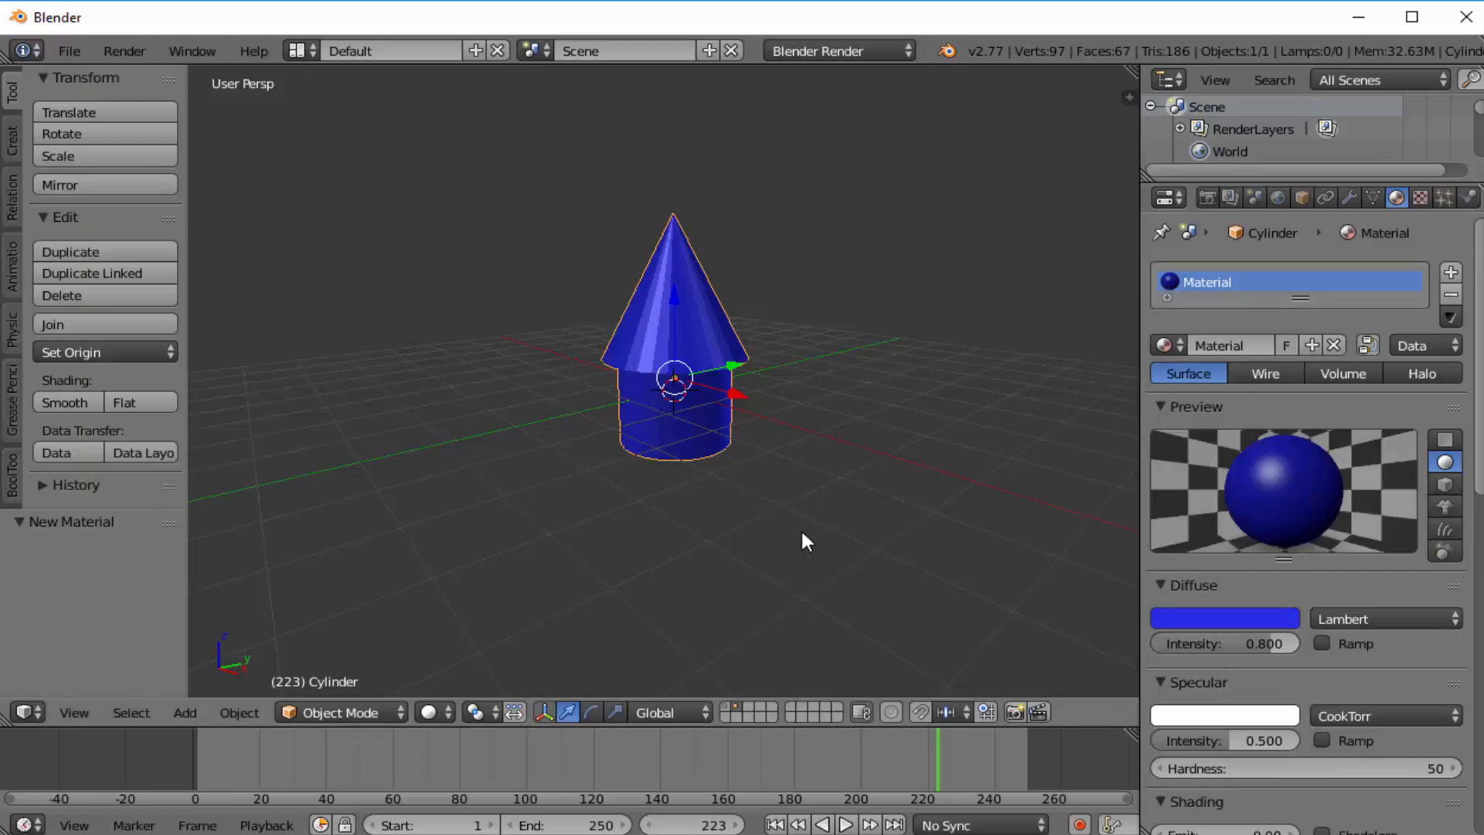
- Return to layer 1 and play the animation from frame 1 to review the blue particles, and stop it
{"action": "left_click", "coordinate": [723, 705]}
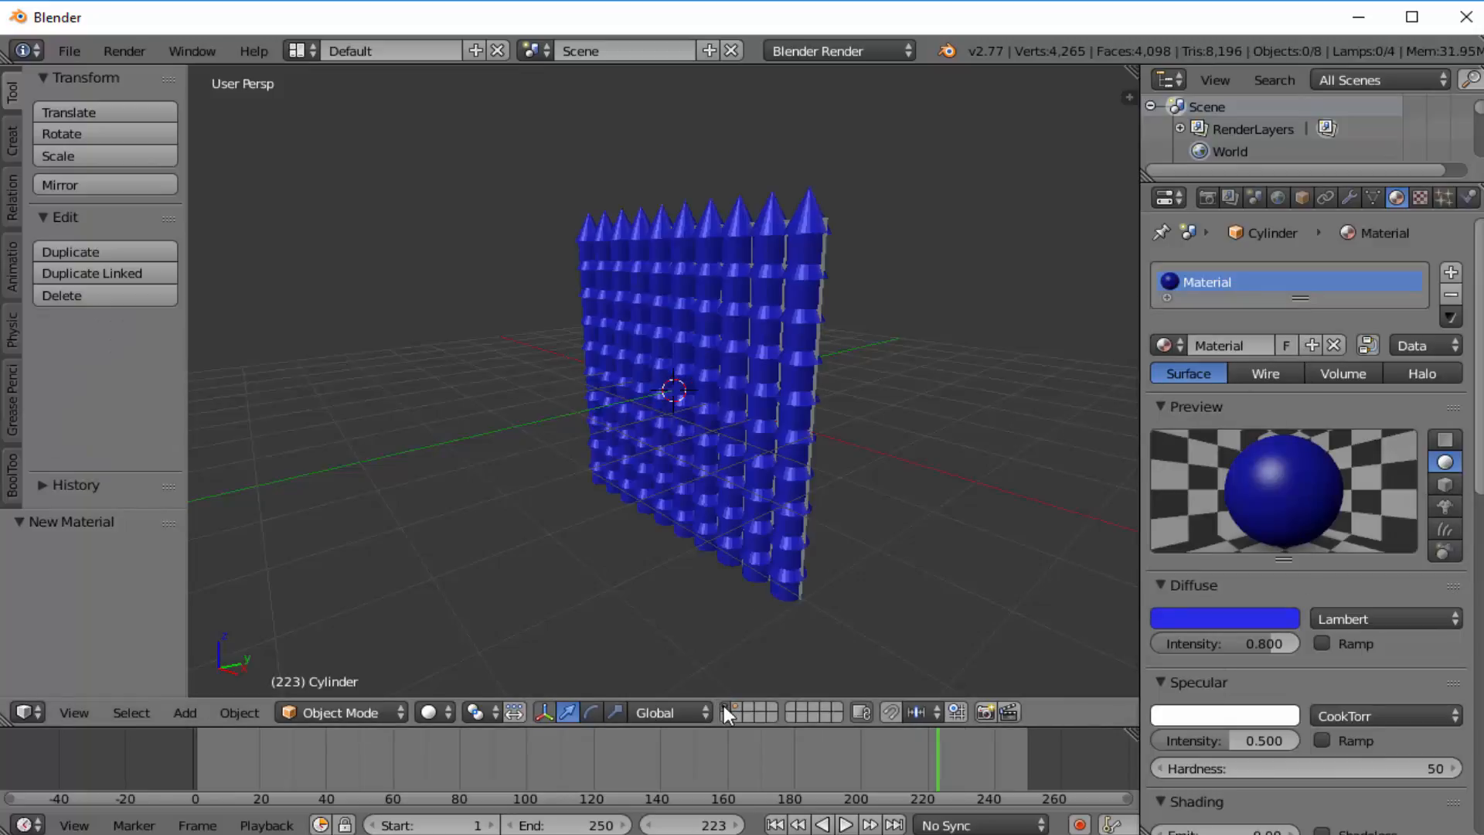
{"action": "left_click", "coordinate": [774, 824]}
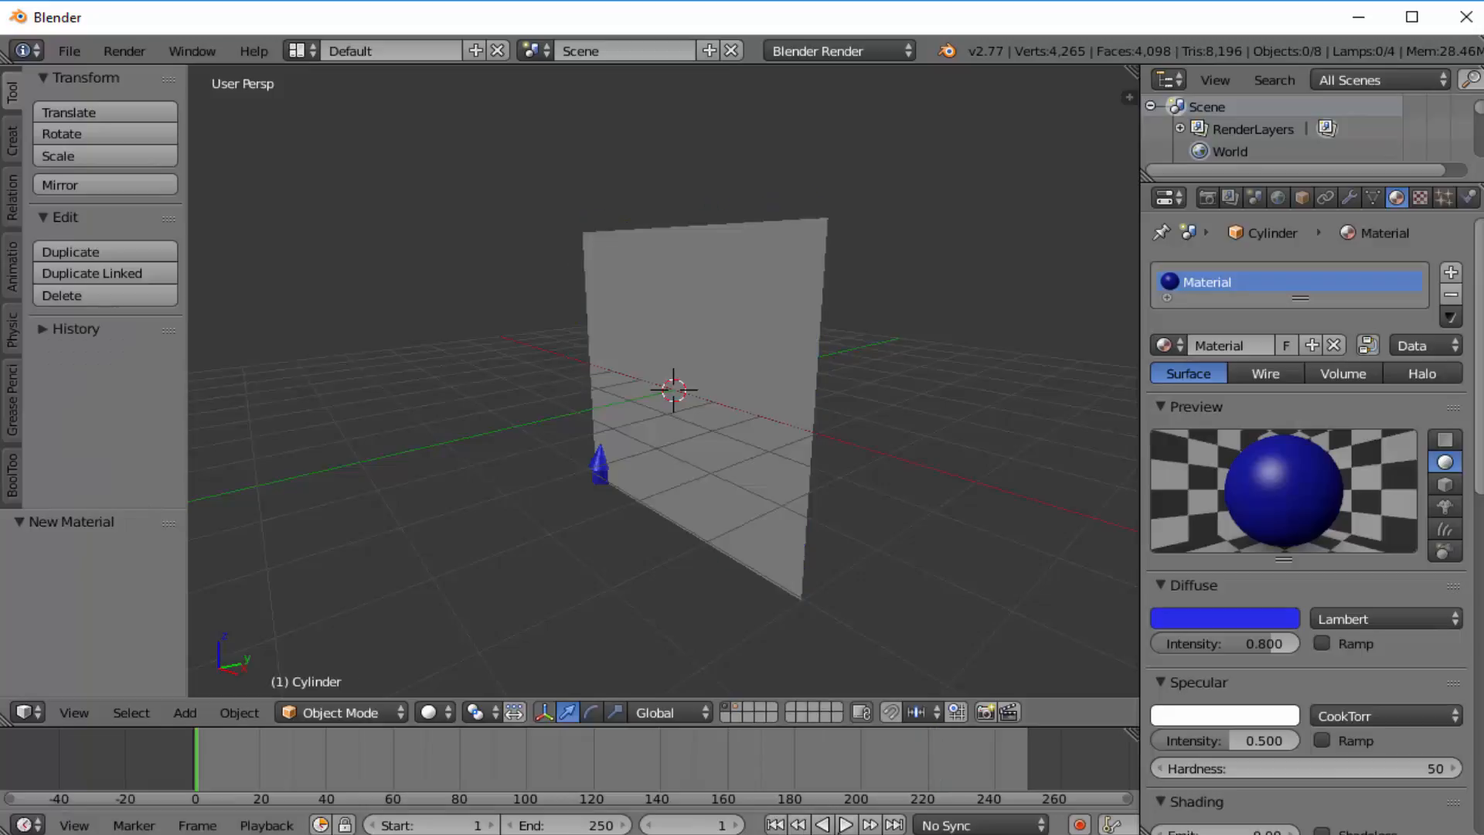
{"action": "left_click", "coordinate": [846, 825]}
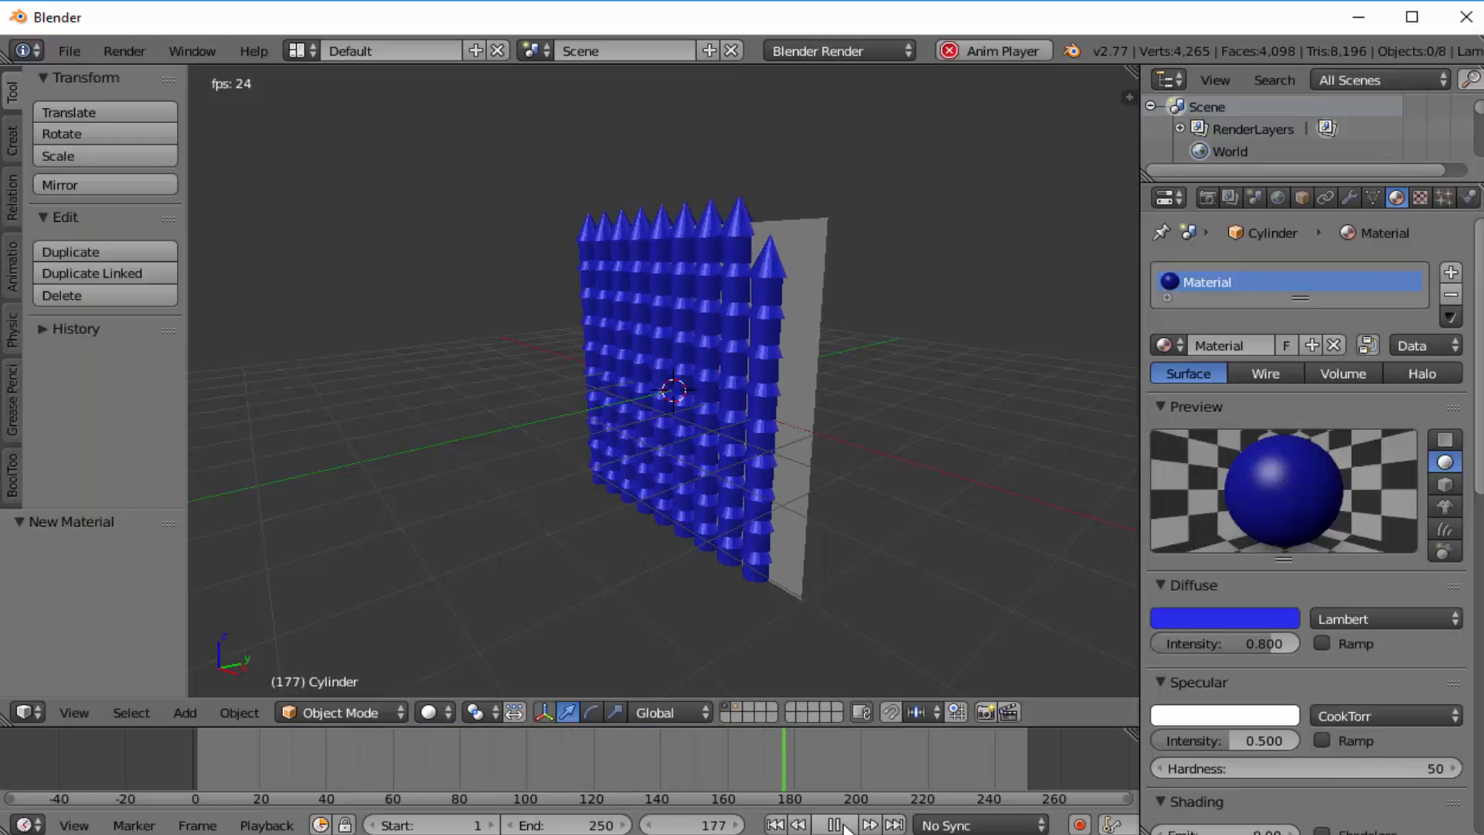
{"action": "left_click", "coordinate": [834, 825]}
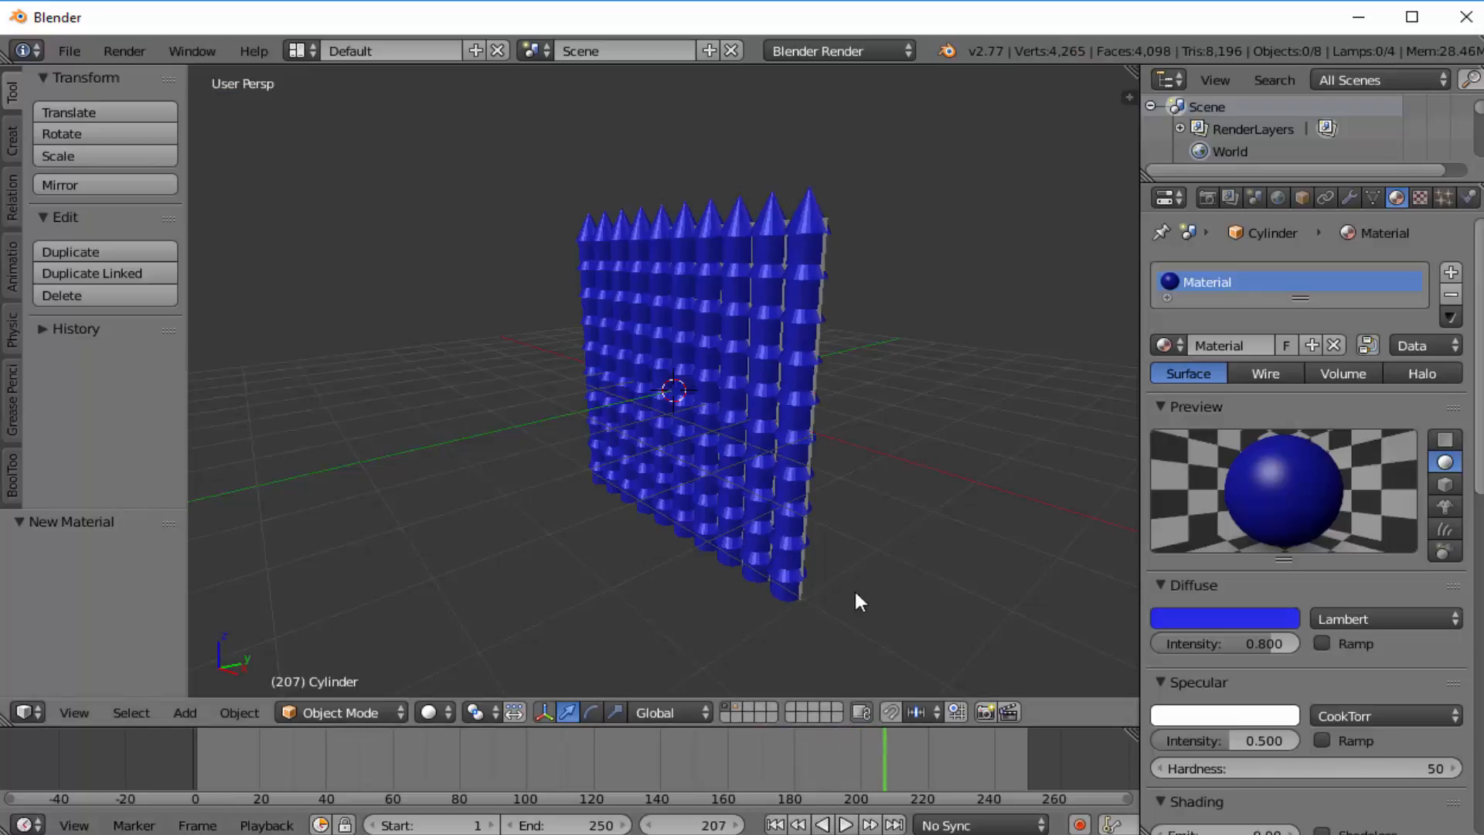
- Select the plane and enable Rotation in its particle system, expanding the rotation settings
{"action": "middle_click_drag", "start_coordinate": [855, 589], "coordinate": [895, 223]}
{"action": "right_click", "coordinate": [839, 231]}
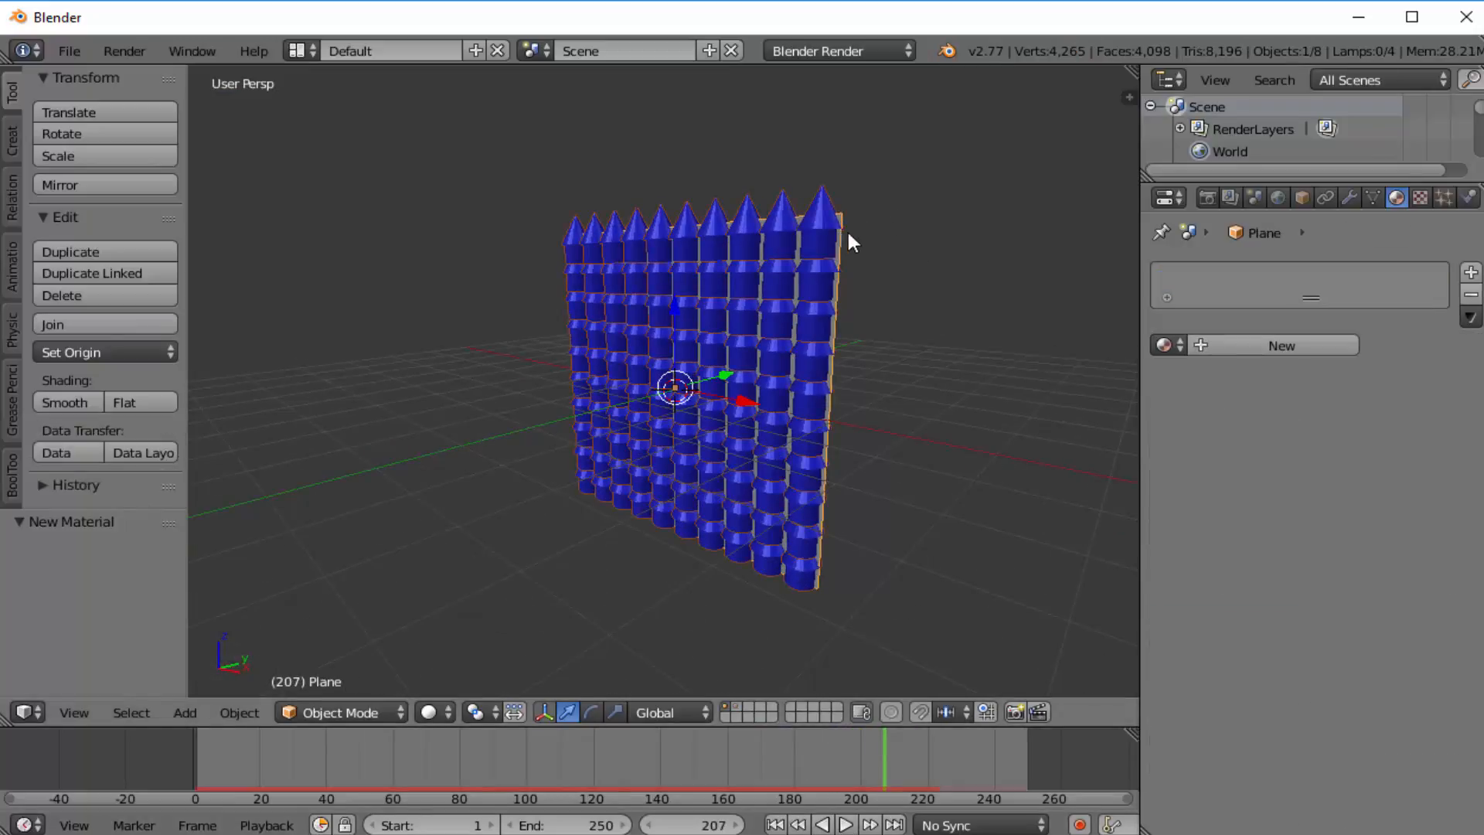
{"action": "left_click", "coordinate": [1444, 198]}
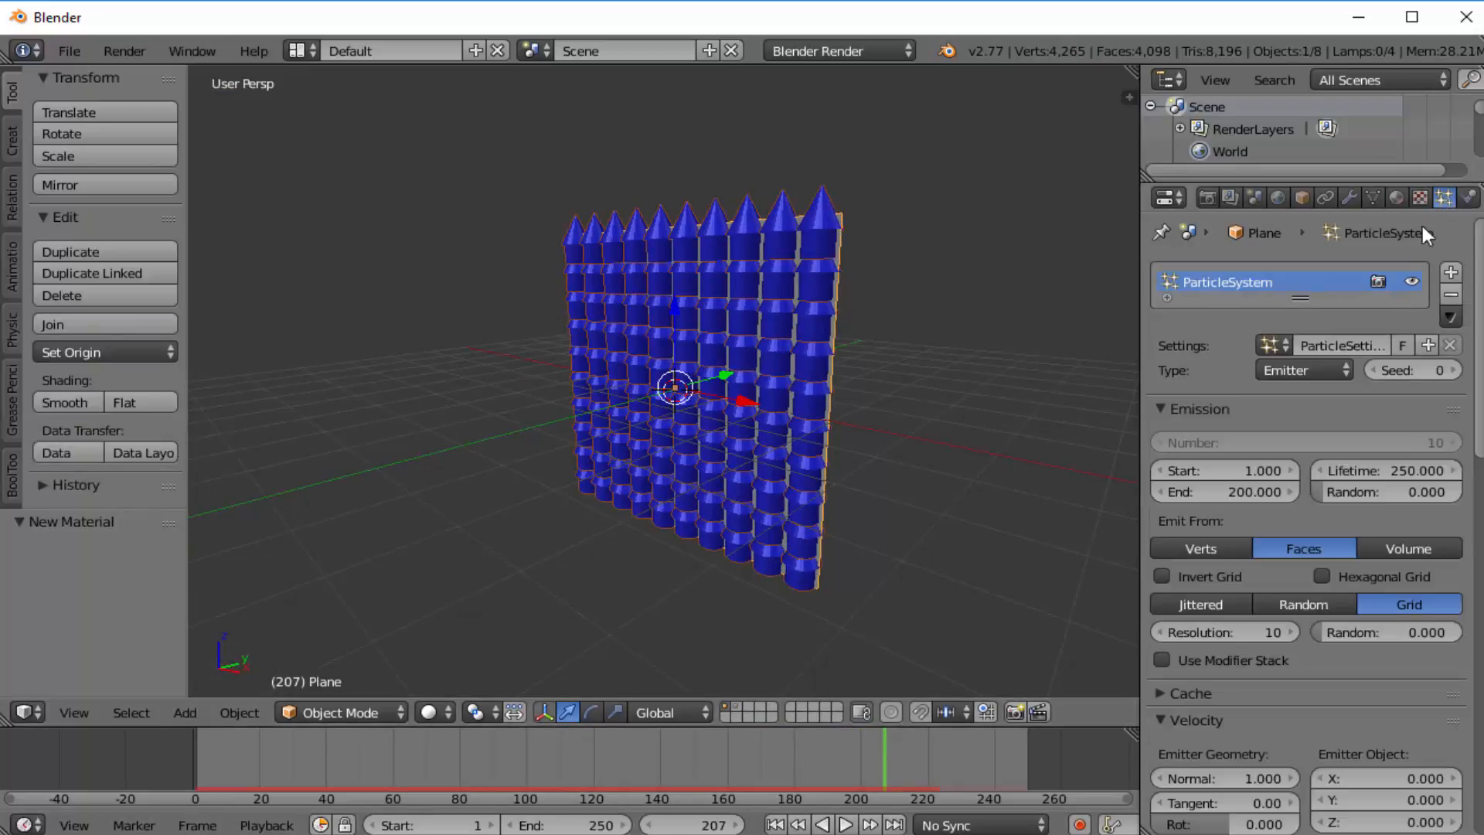
{"action": "scroll", "coordinate": [1340, 582], "scroll_direction": "down", "scroll_amount": 6}
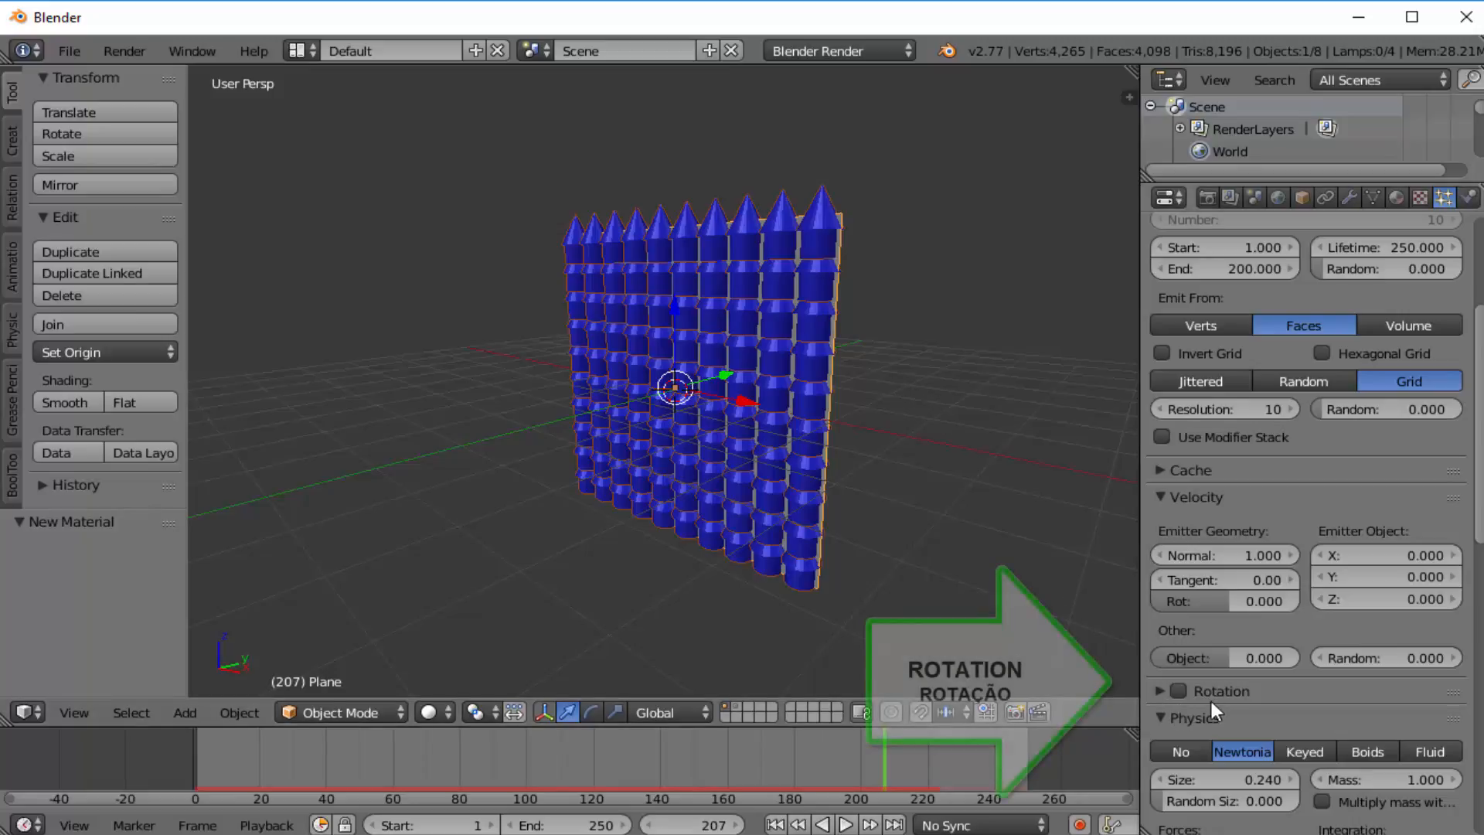
{"action": "left_click", "coordinate": [1180, 690]}
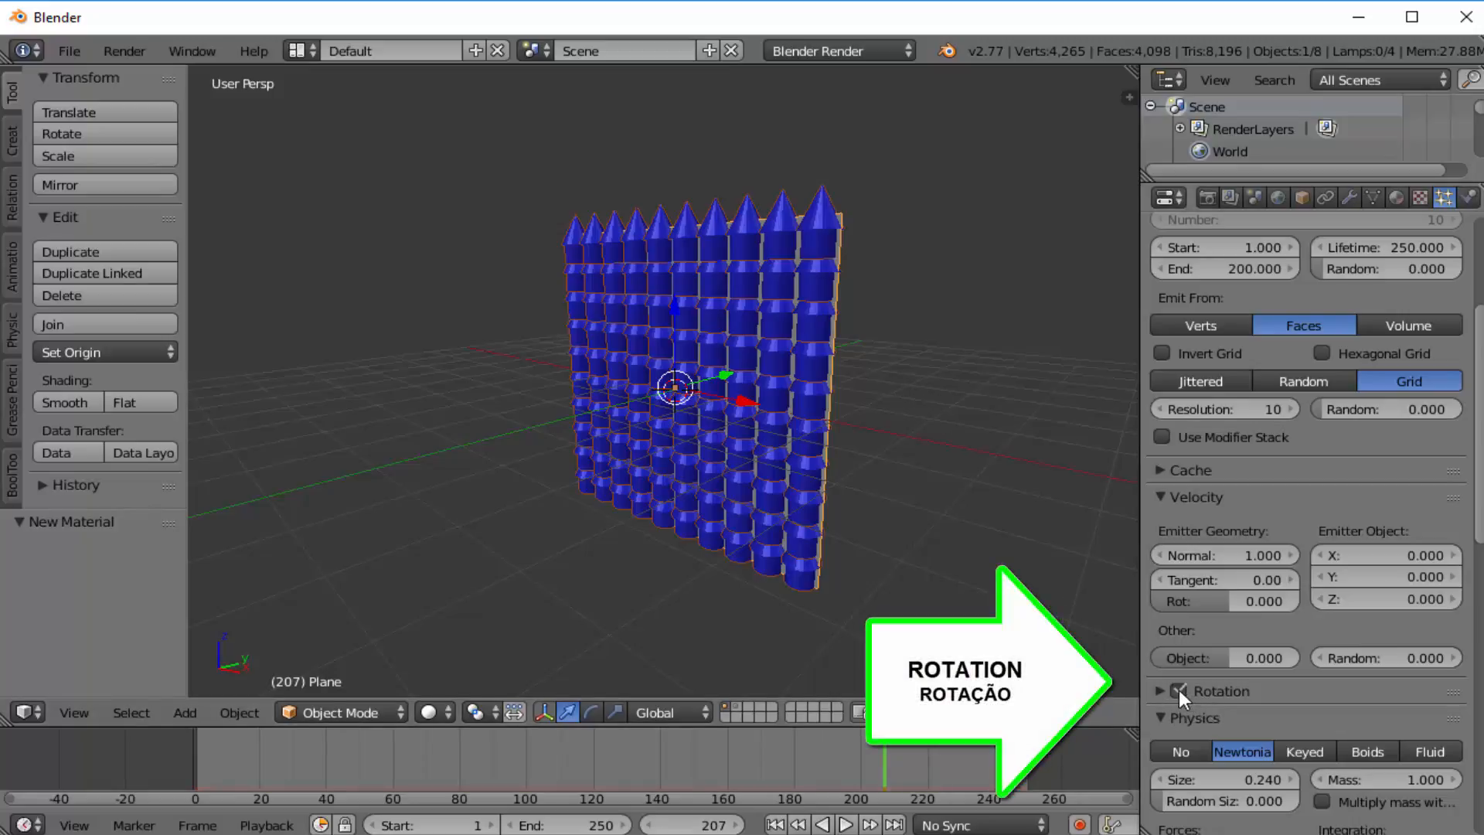
{"action": "left_click", "coordinate": [1161, 691]}
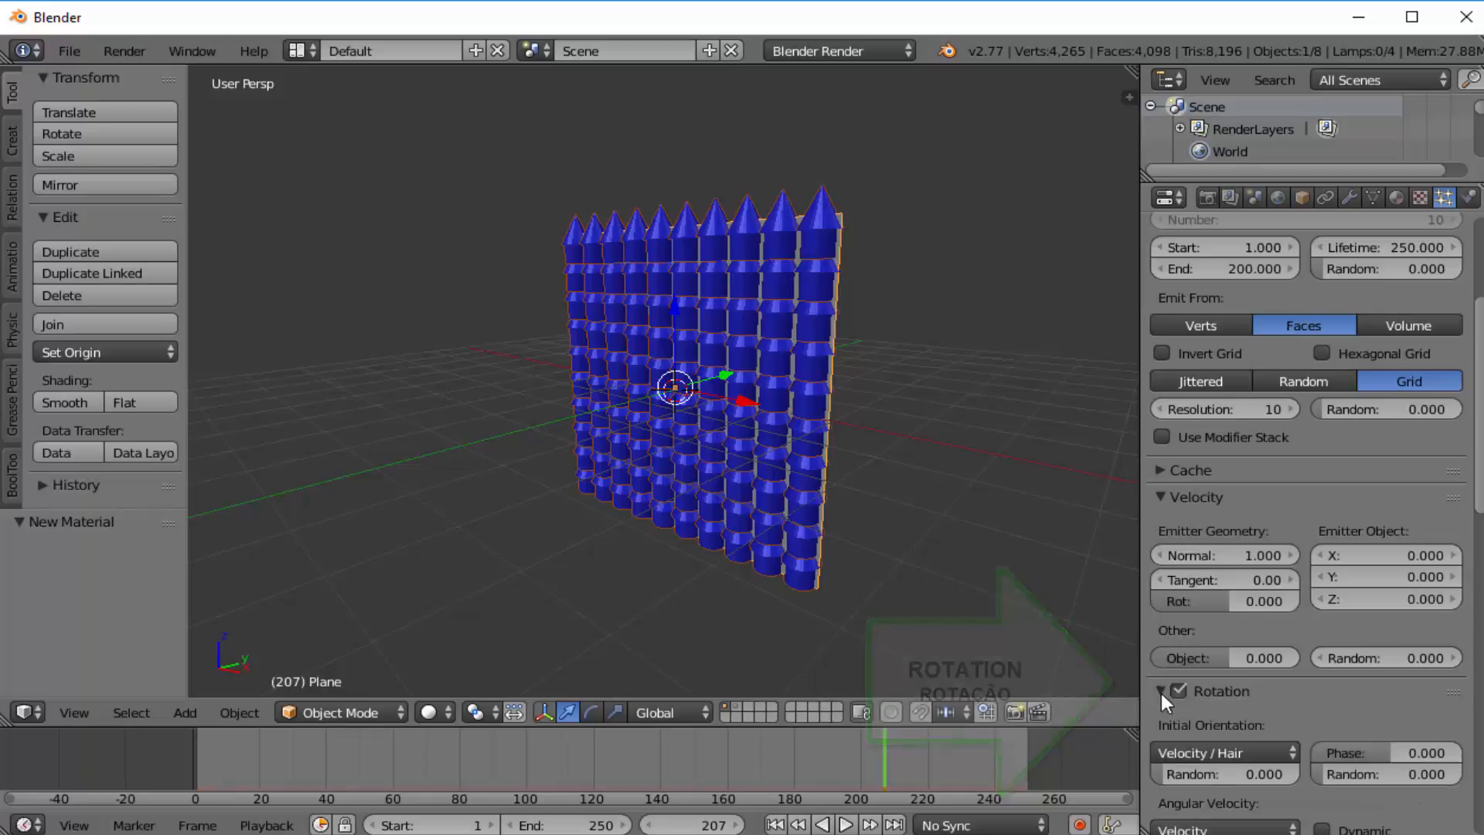
{"action": "scroll", "coordinate": [1232, 686], "scroll_direction": "down", "scroll_amount": 1}
{"action": "scroll", "coordinate": [1232, 686], "scroll_direction": "down", "scroll_amount": 1}
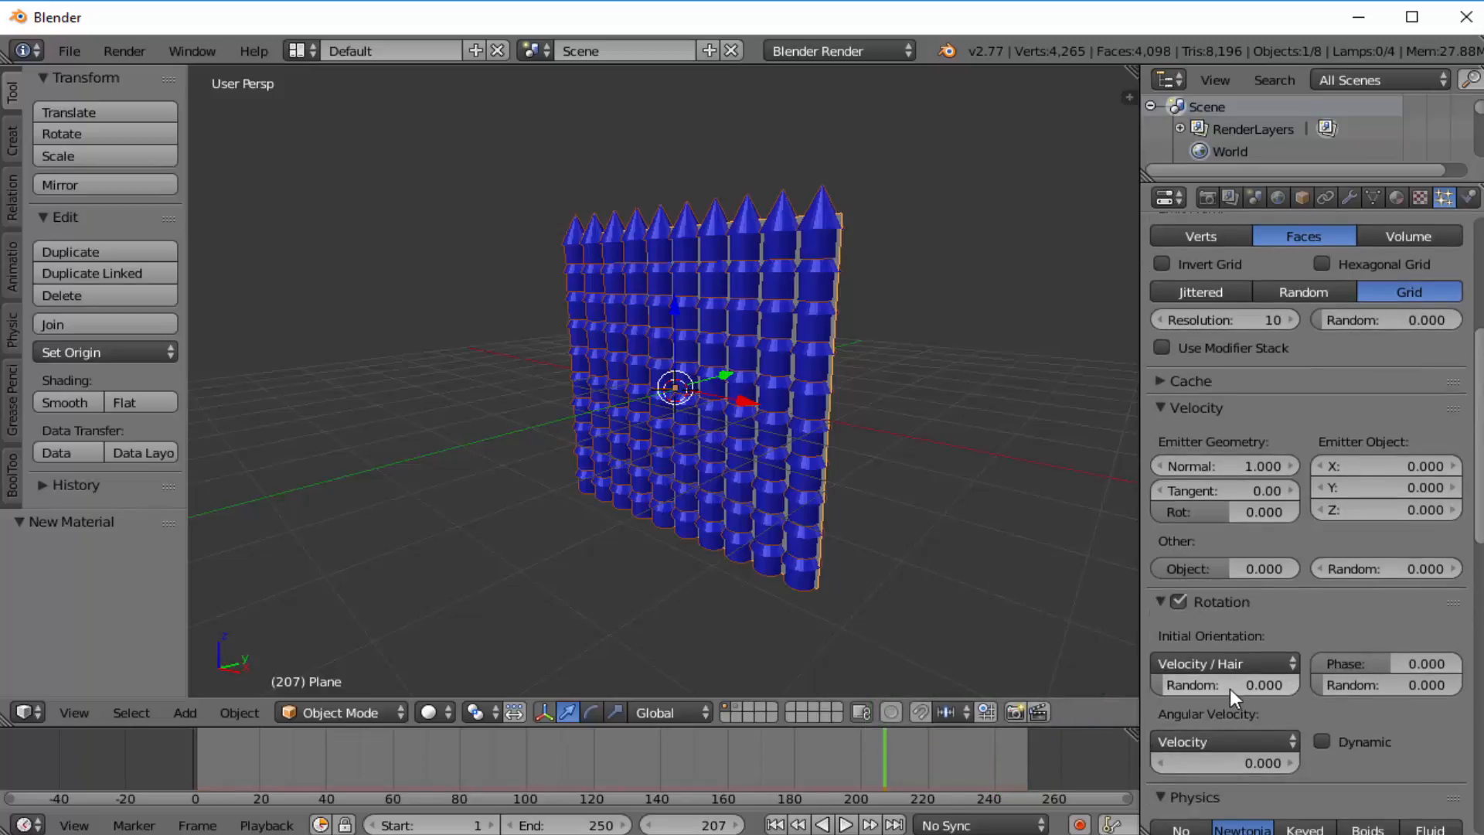
- Replay the animation from frame 1 to examine the particles with Rotation enabled, and stop it
{"action": "left_click", "coordinate": [775, 825]}
{"action": "left_click", "coordinate": [846, 825]}
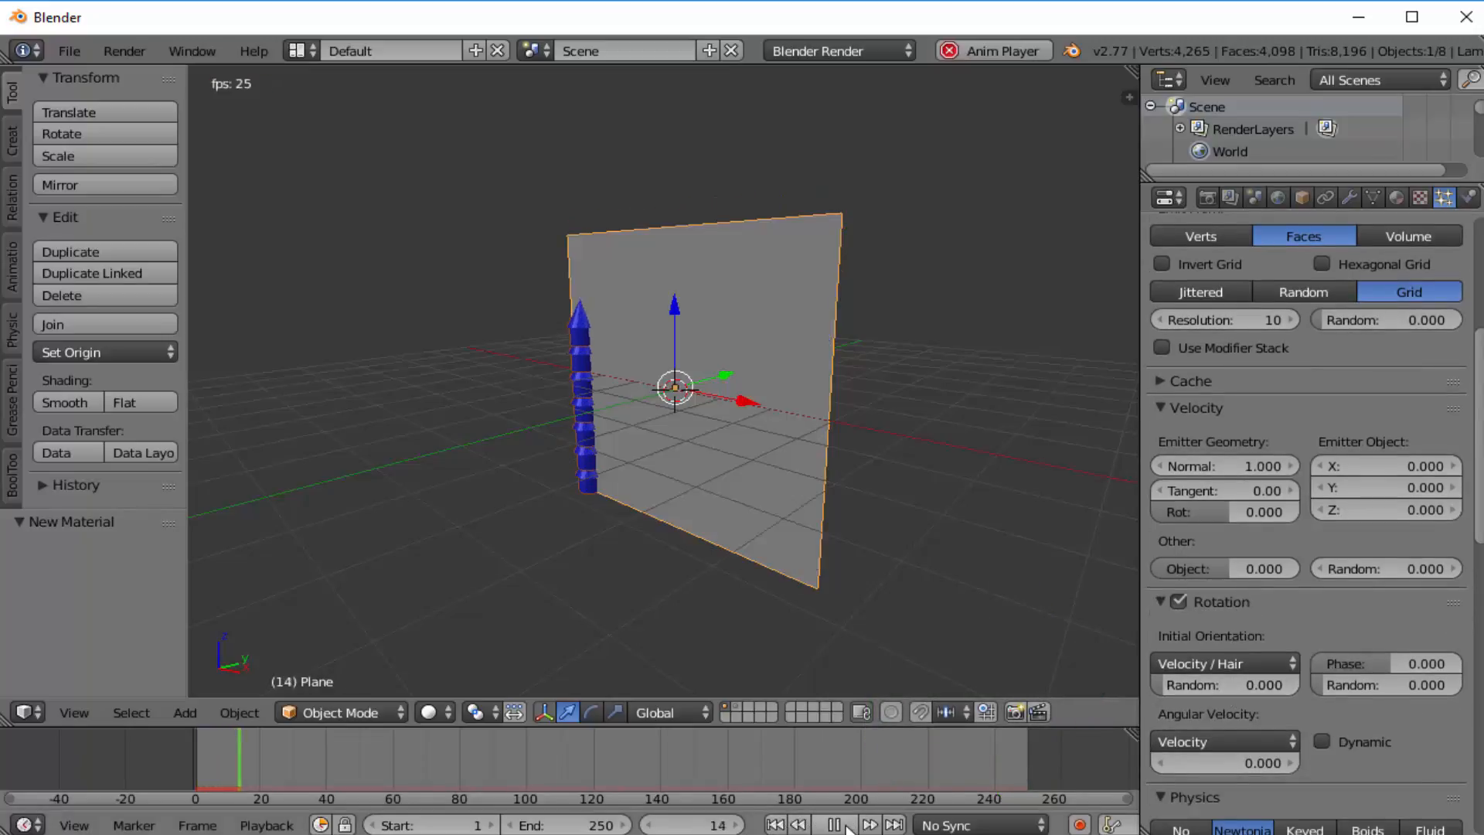
{"action": "left_click", "coordinate": [845, 825]}
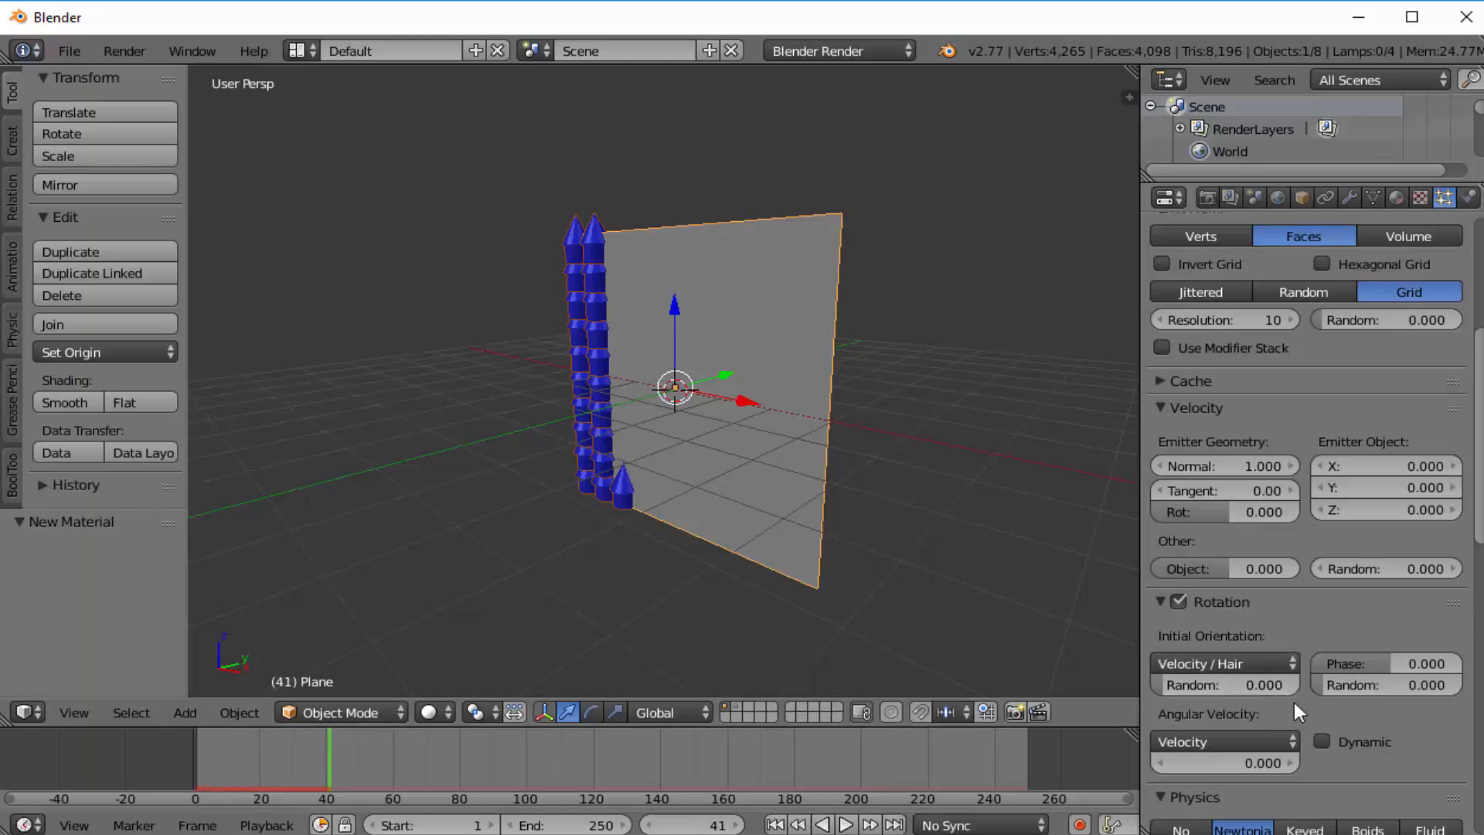
- Set the particles' rotation Phase to 0.269 and play the animation briefly to check their orientation
{"action": "left_click_drag", "start_coordinate": [1384, 663], "coordinate": [1426, 663]}
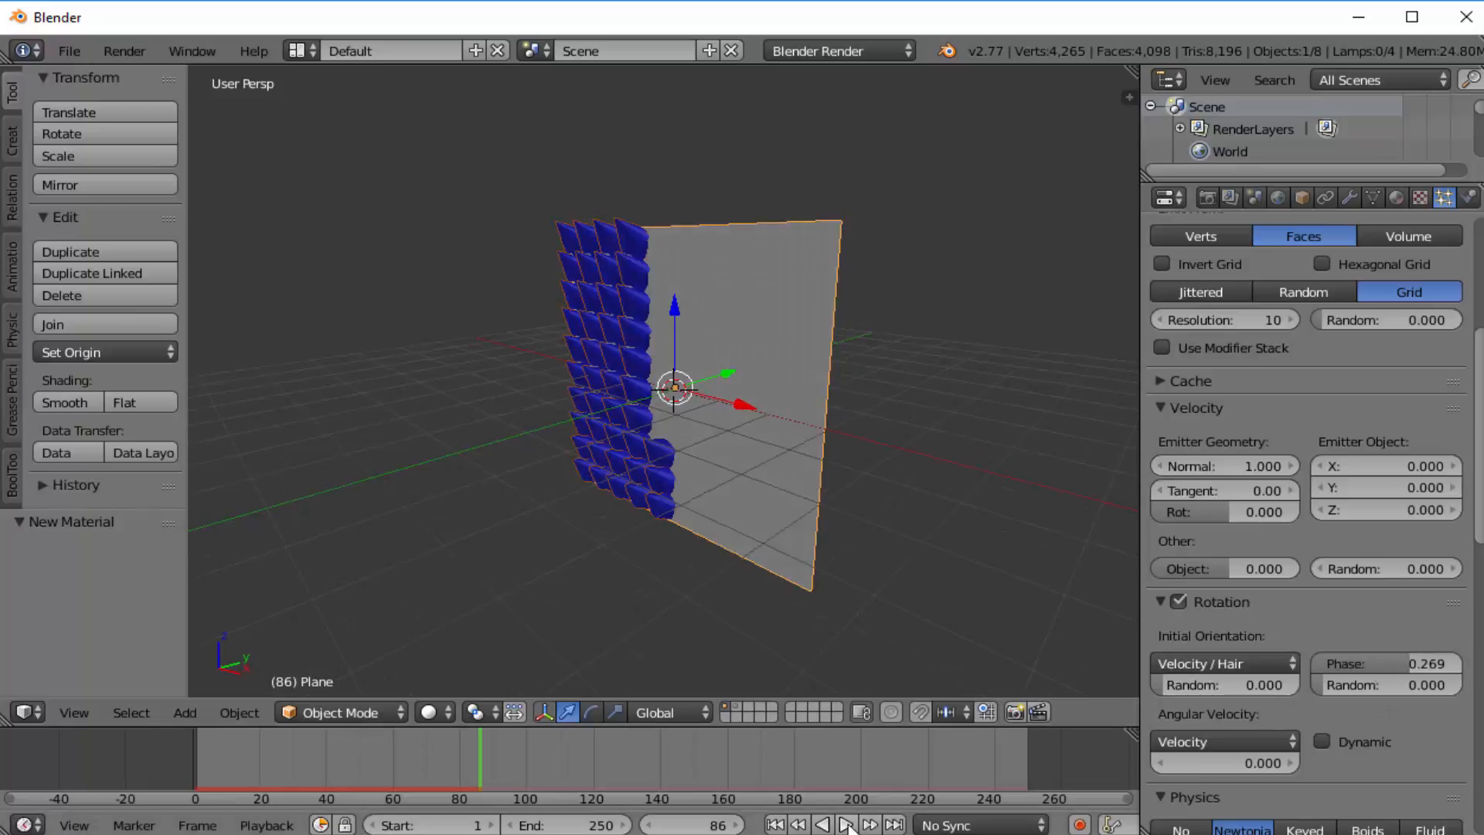
{"action": "left_click", "coordinate": [846, 824]}
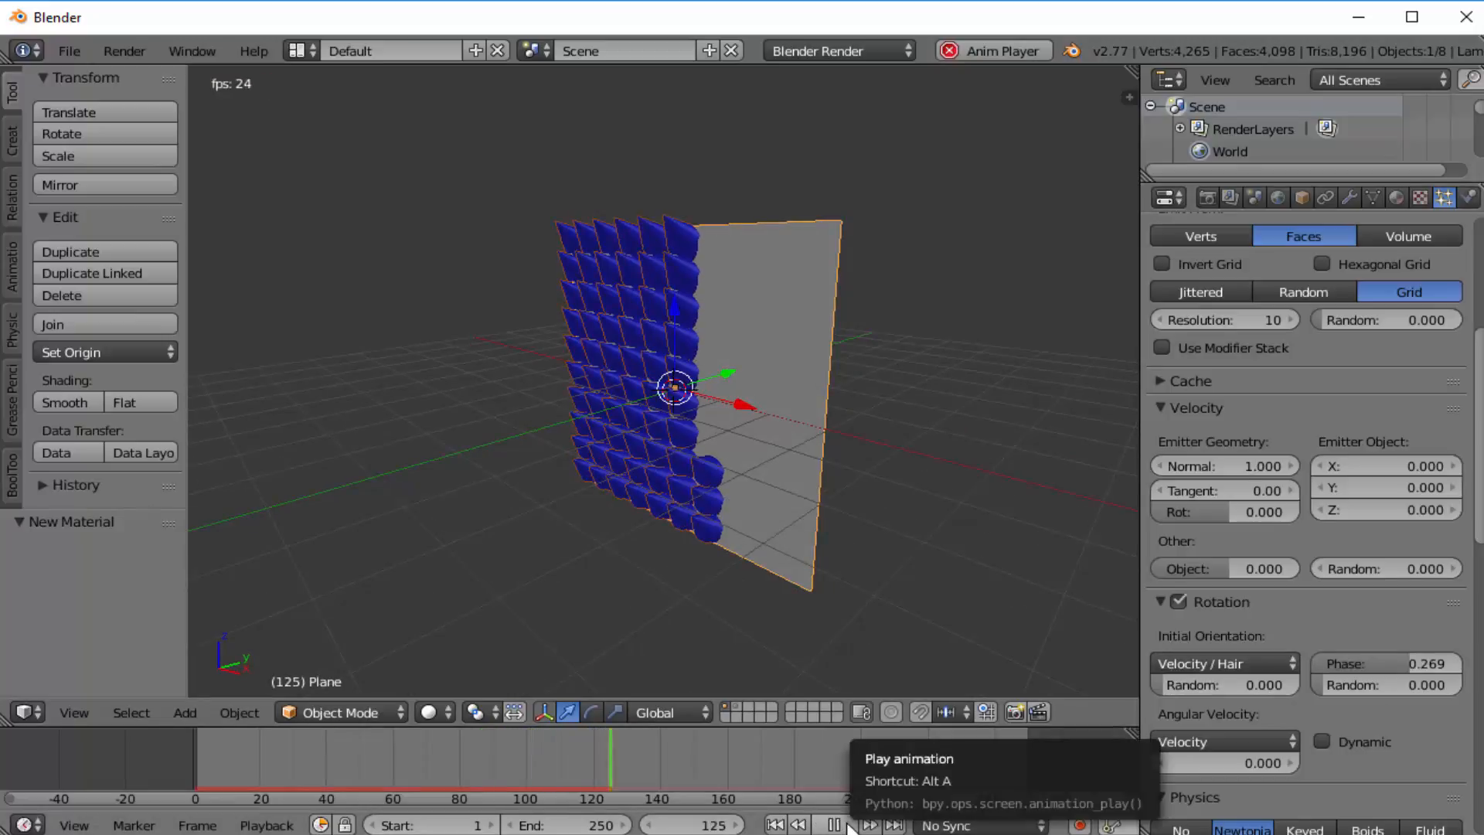
{"action": "left_click", "coordinate": [845, 825]}
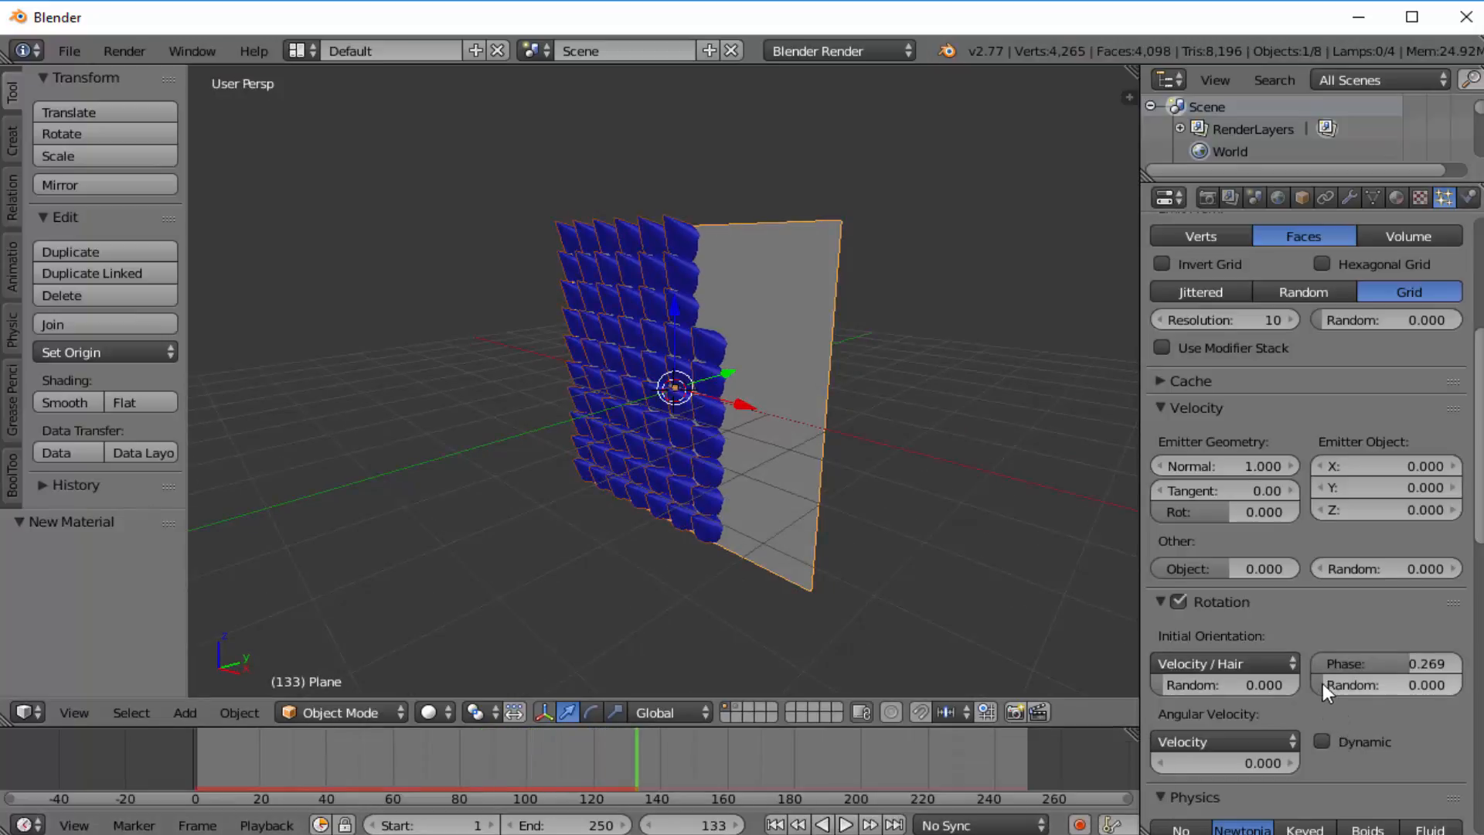
- Set the Random value of the rotation phase to 0.387, replay the animation from frame 1, and stop it
{"action": "left_click_drag", "start_coordinate": [1323, 683], "coordinate": [1381, 683]}
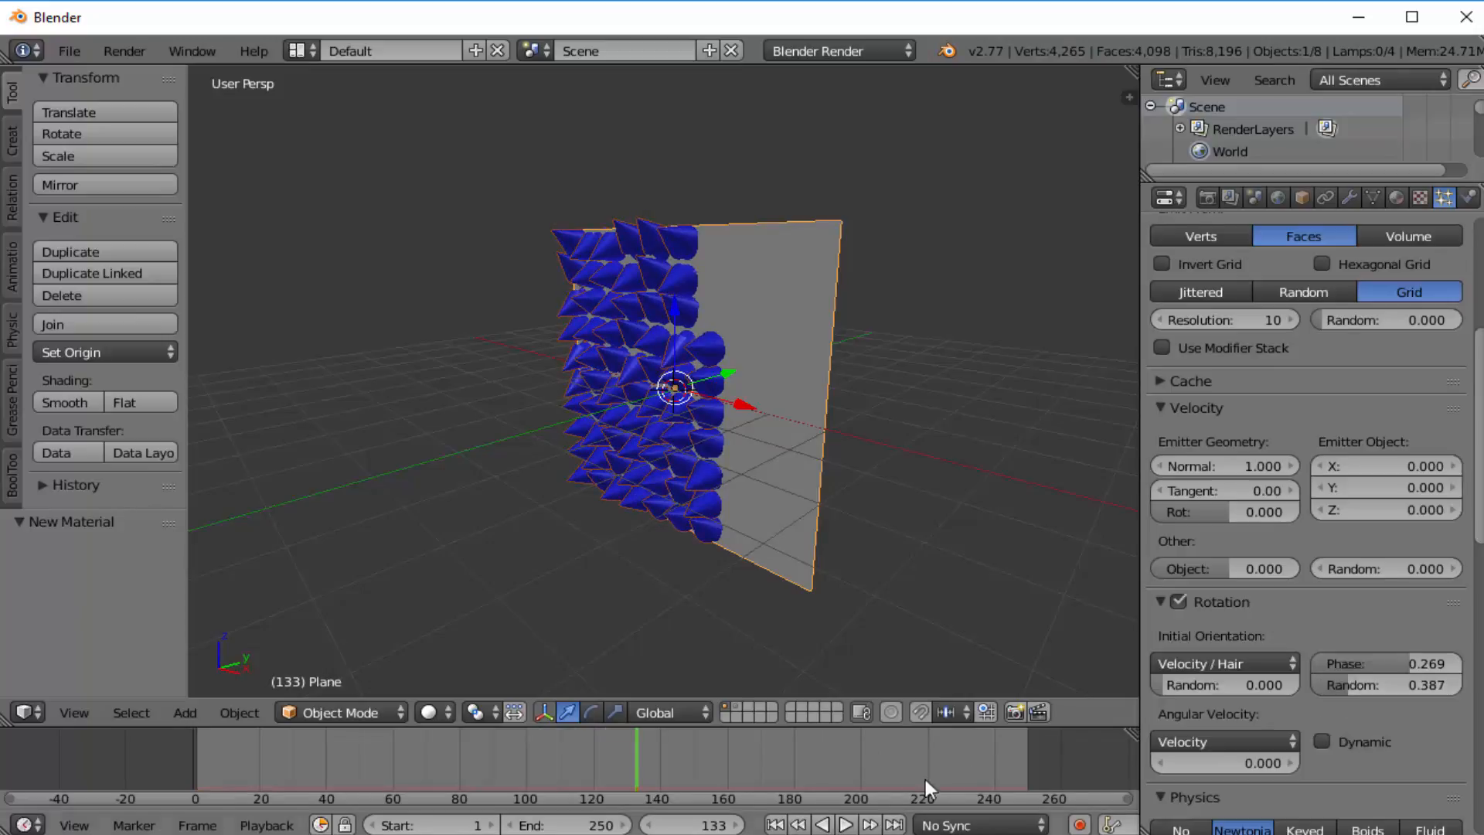
{"action": "left_click", "coordinate": [775, 825]}
{"action": "middle_click_drag", "start_coordinate": [675, 623], "coordinate": [810, 715]}
{"action": "left_click", "coordinate": [845, 825]}
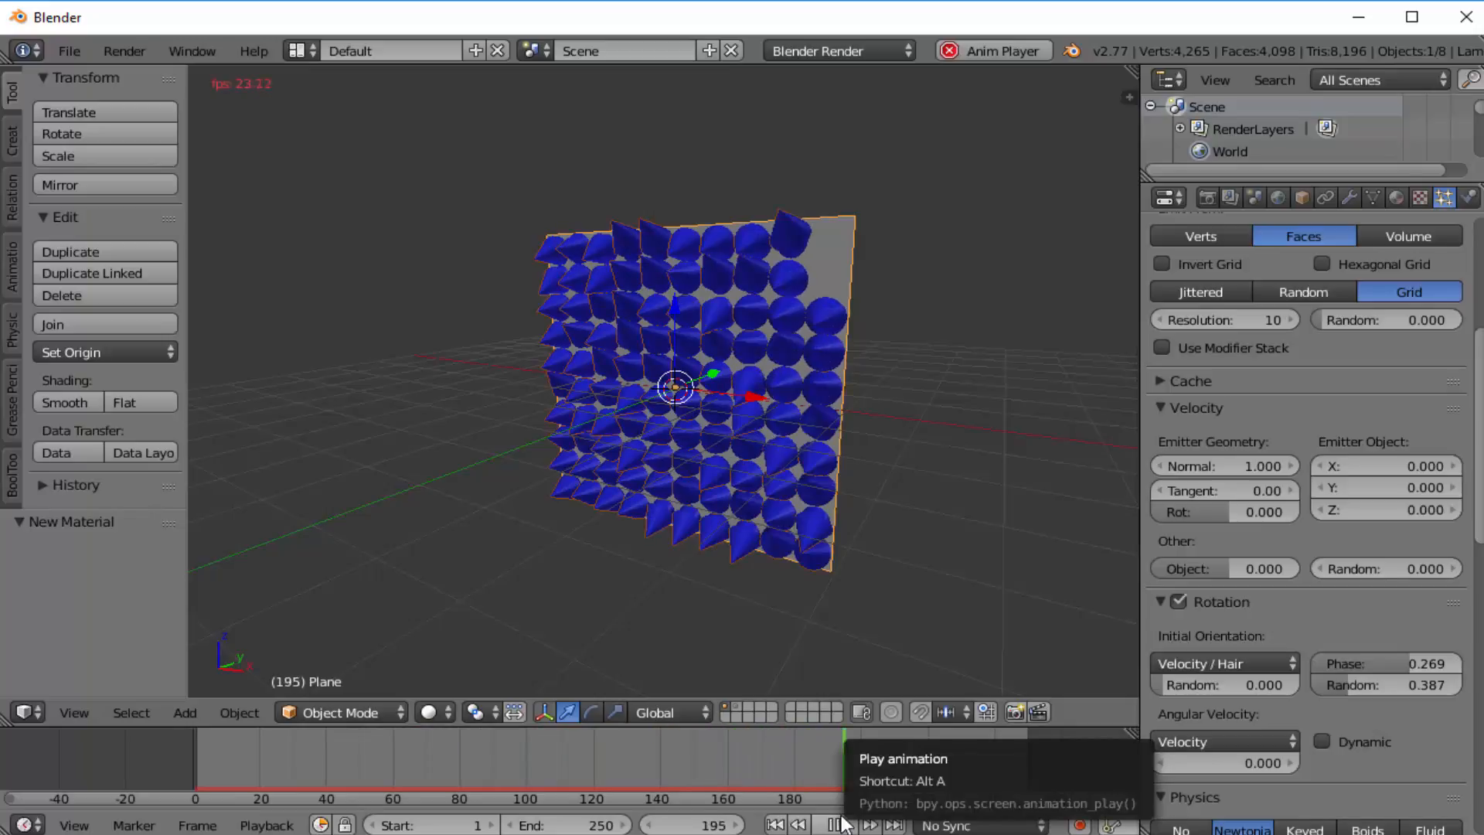
{"action": "left_click", "coordinate": [838, 824]}
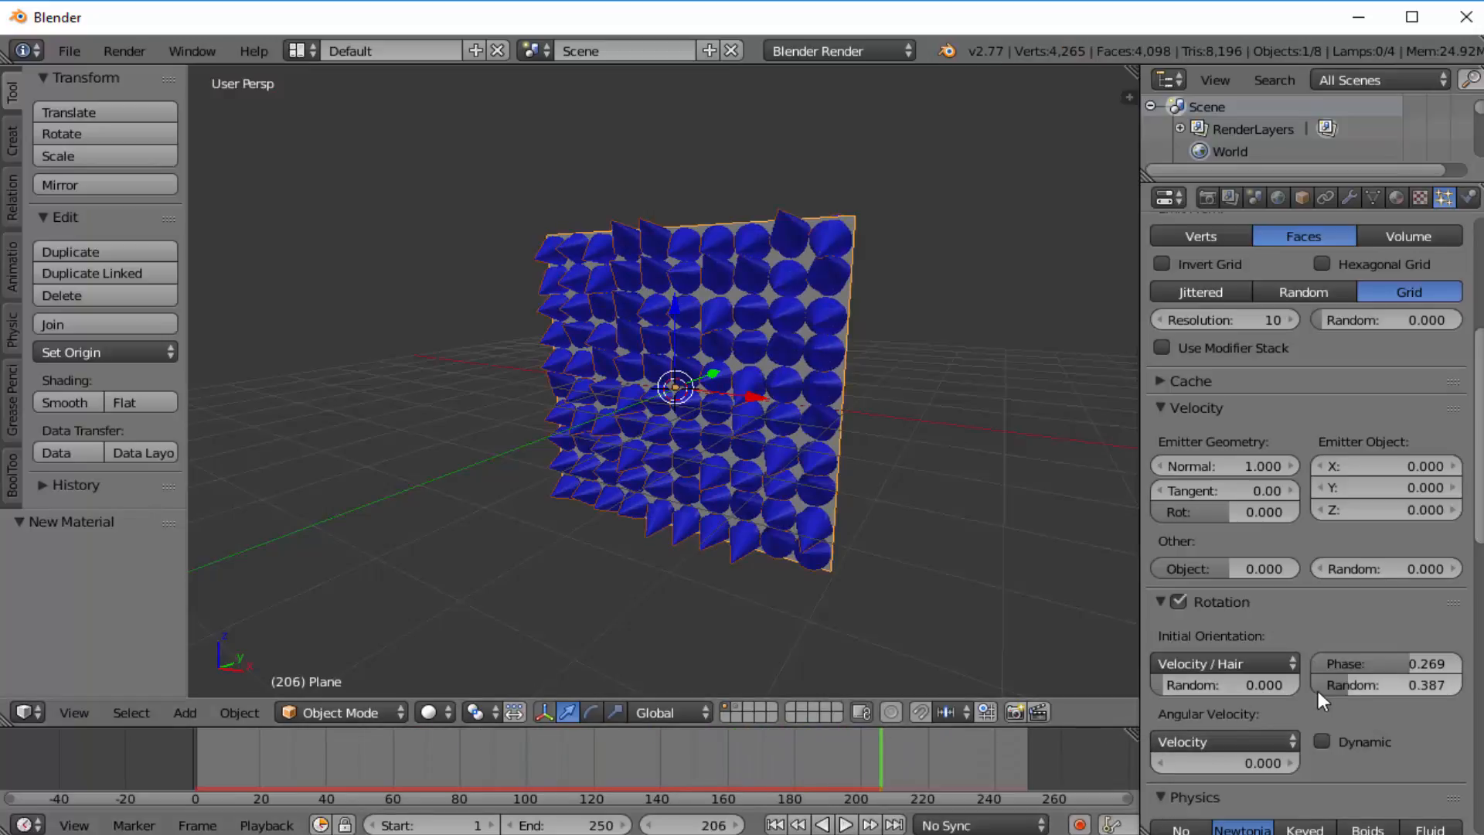
- Set the Random value of the initial orientation to 0.229, replay the animation from frame 1, and stop it
{"action": "left_click_drag", "start_coordinate": [1215, 685], "coordinate": [1243, 686]}
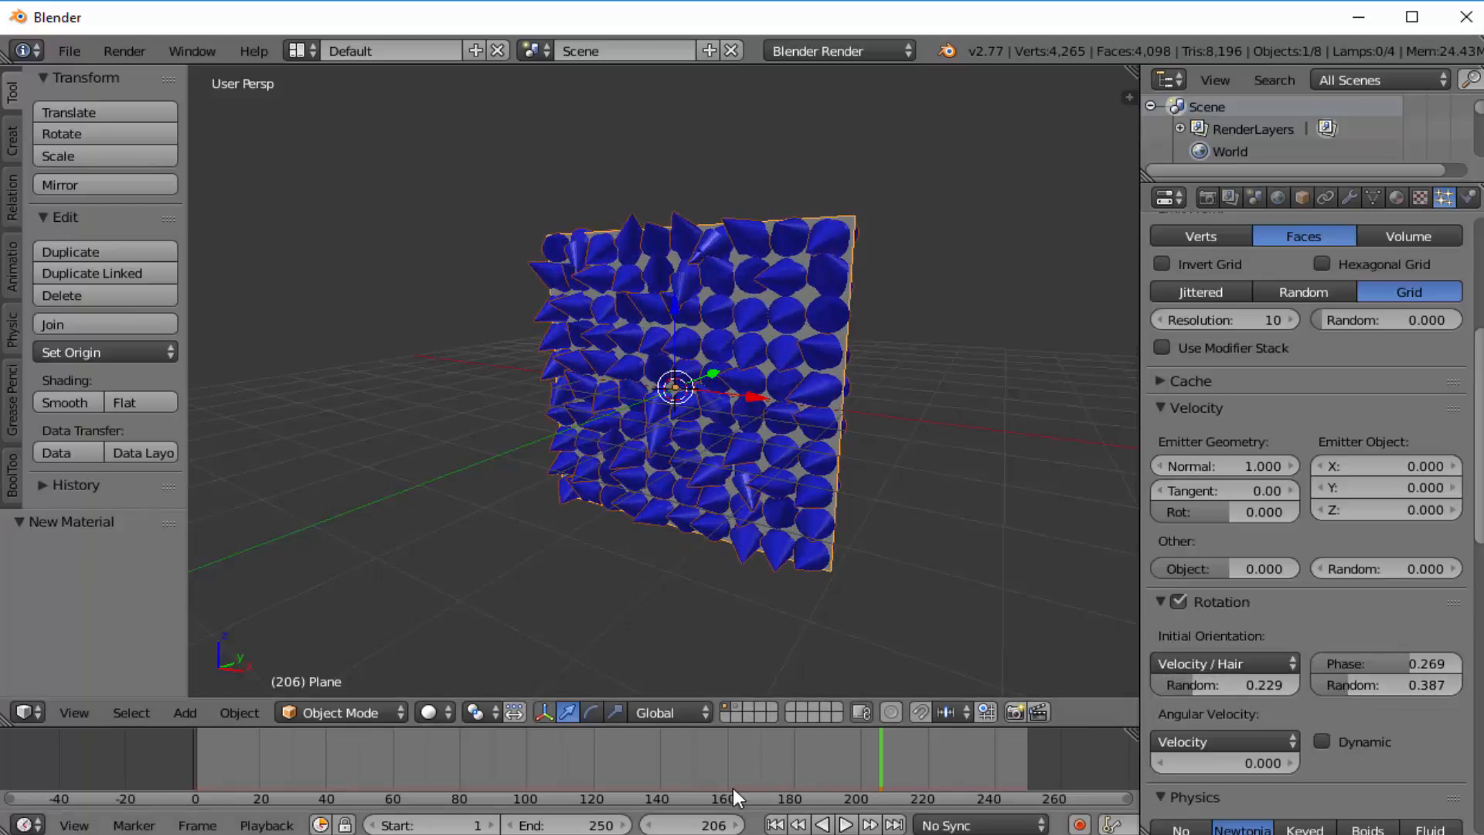
{"action": "left_click", "coordinate": [775, 825]}
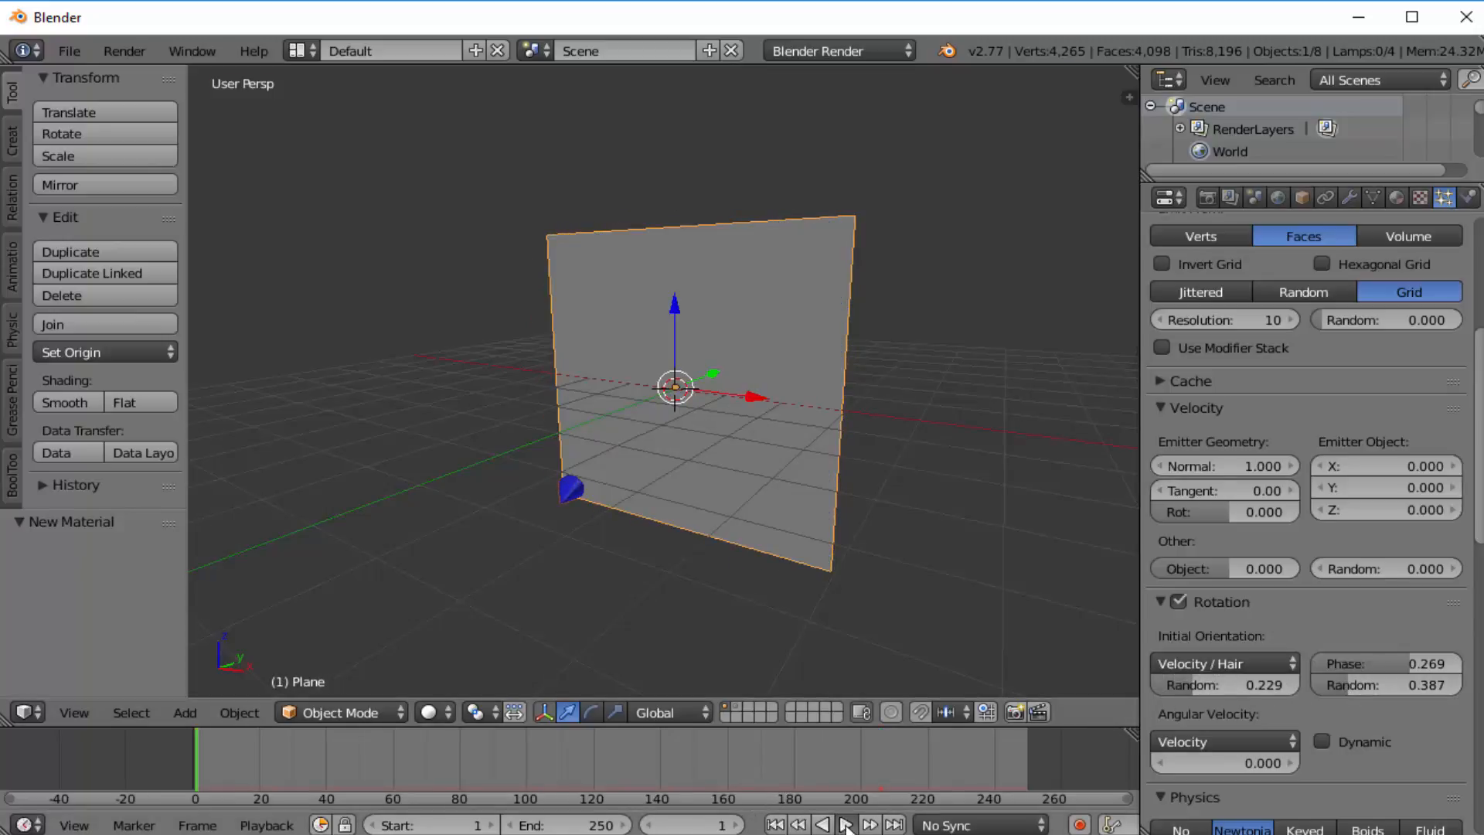
{"action": "left_click", "coordinate": [846, 824]}
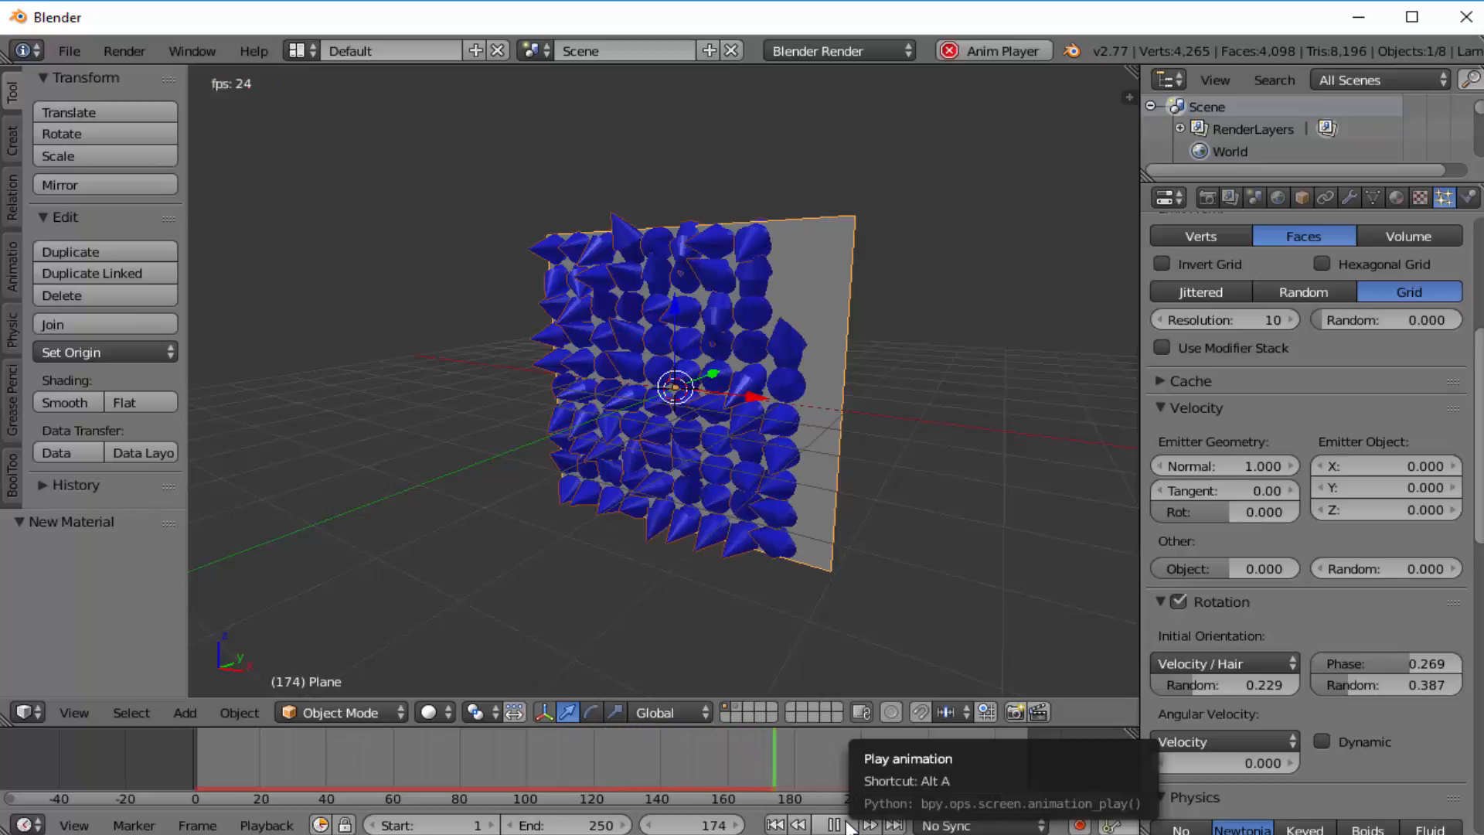
{"action": "key", "text": "alt+a"}
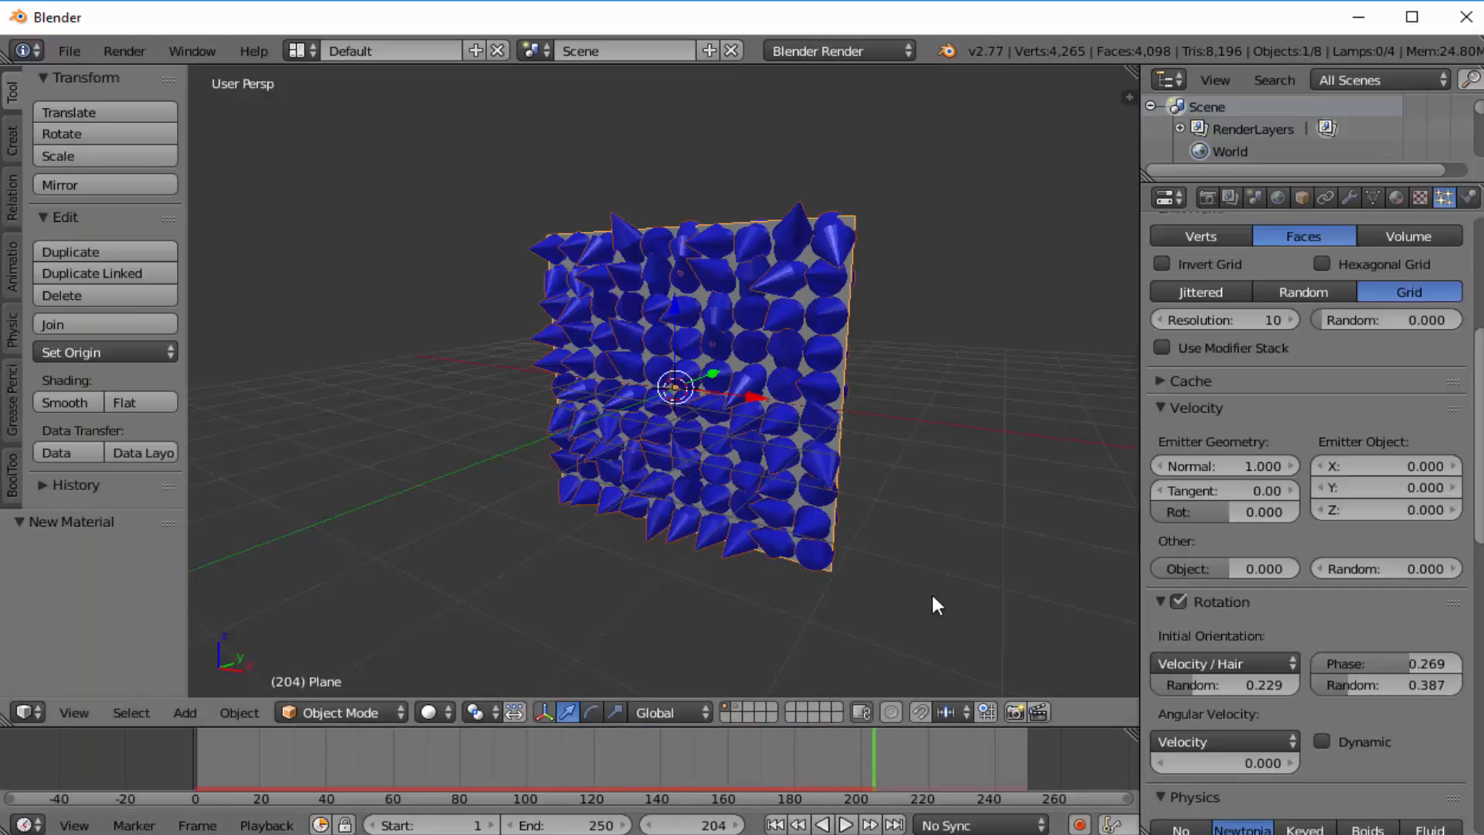
{"action": "mouse_move", "coordinate": [939, 578]}
{"action": "middle_mouse_down"}
{"action": "mouse_move", "coordinate": [893, 584]}
{"action": "mouse_move", "coordinate": [959, 565]}
{"action": "mouse_move", "coordinate": [937, 558]}
{"action": "middle_mouse_up"}
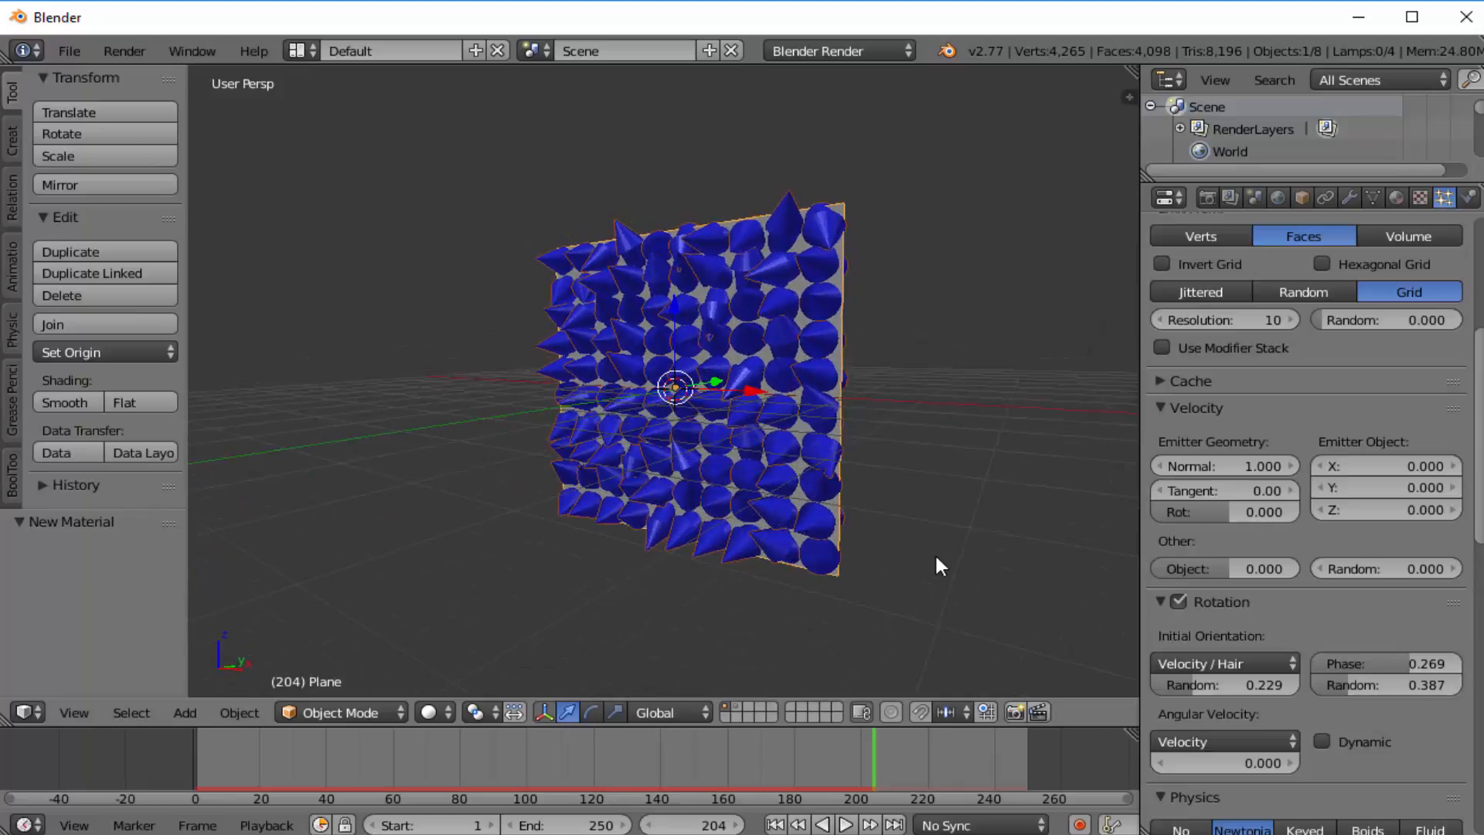
- Render the current frame as an image to check the particles' lighting, and close the render
{"action": "left_click", "coordinate": [123, 49]}
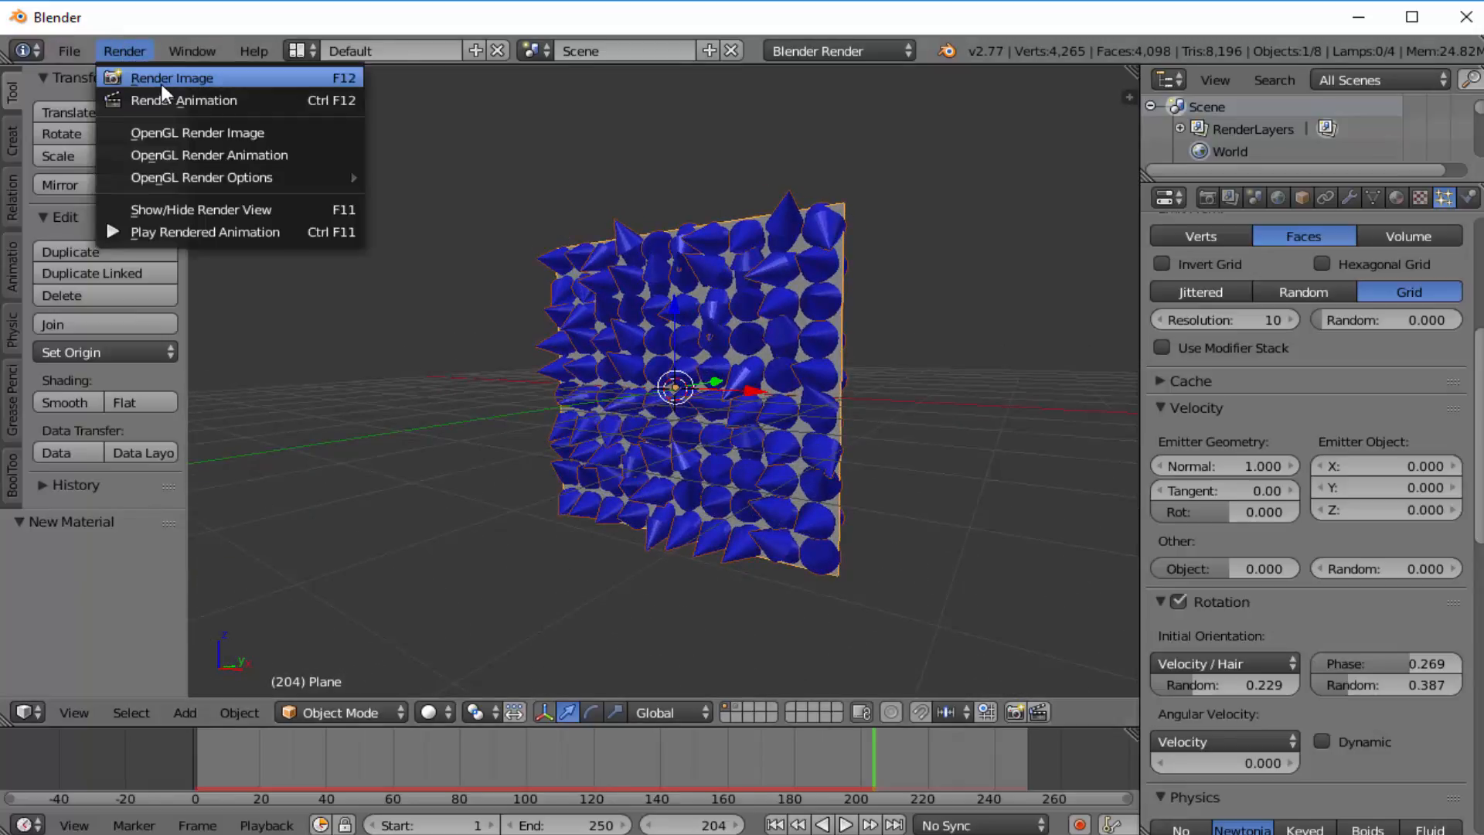
{"action": "left_click", "coordinate": [161, 83]}
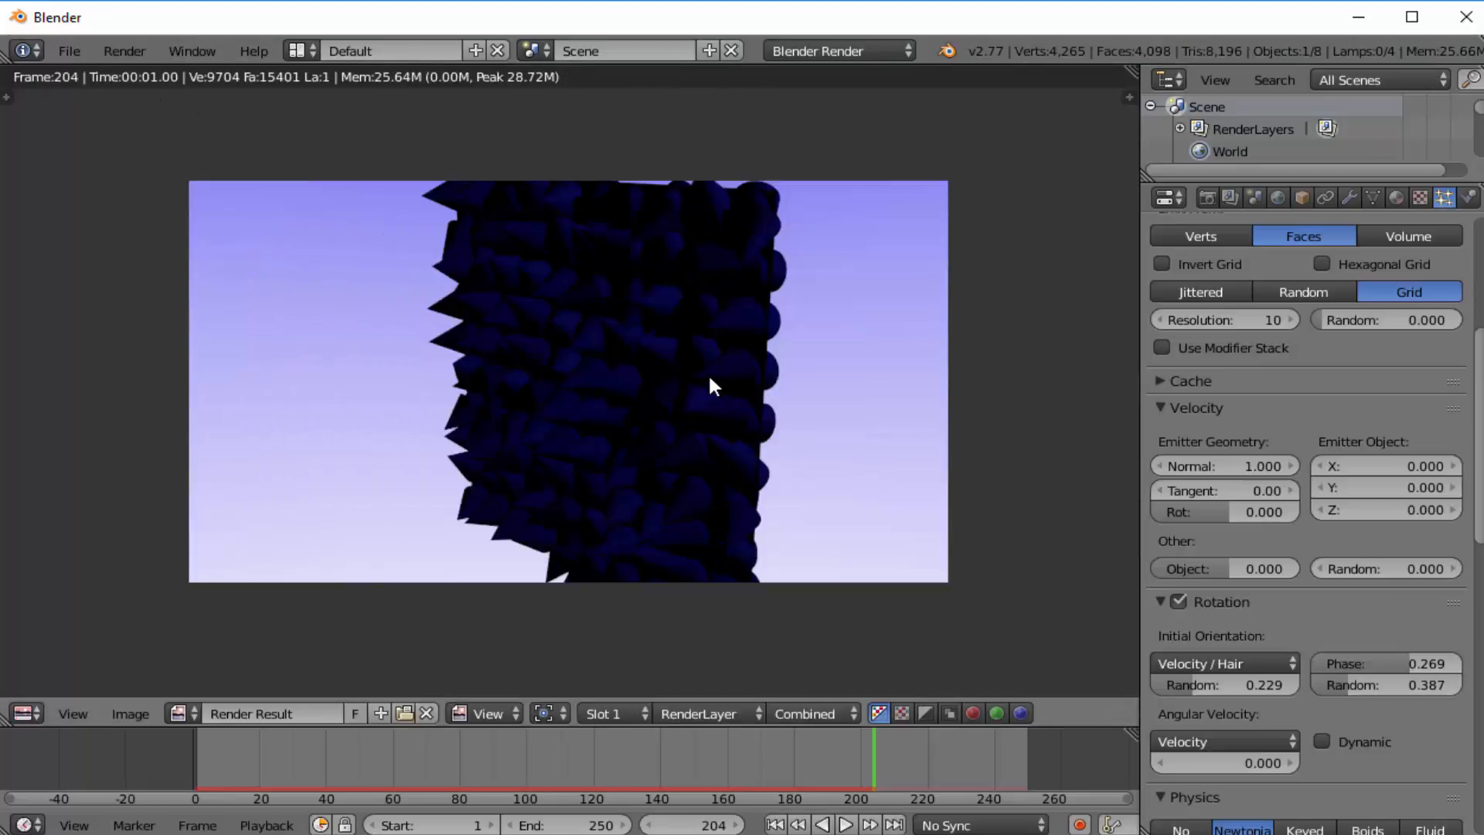
{"action": "key", "text": "Escape"}
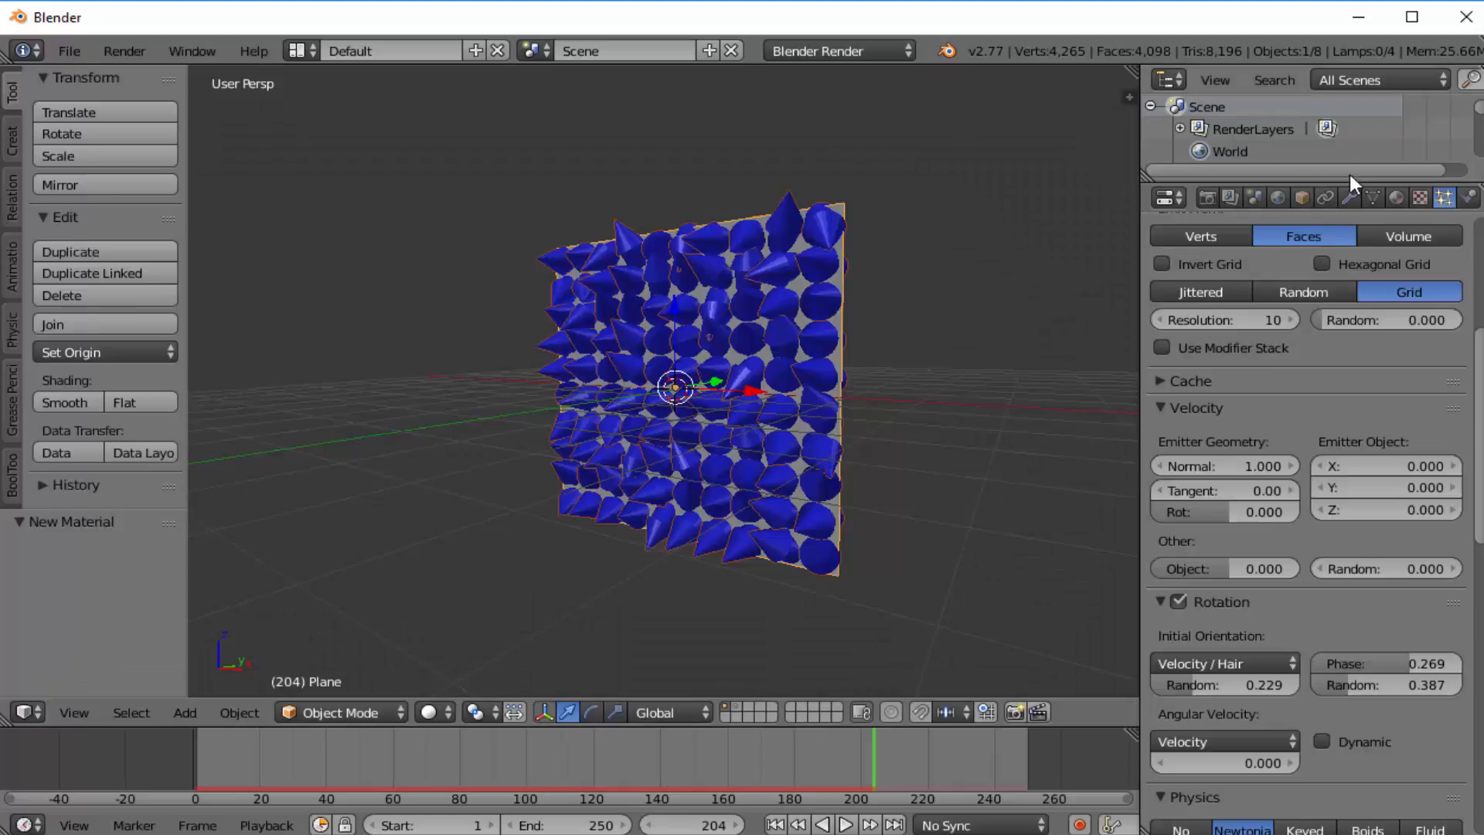
- Enlarge the outliner to list all scene objects, make the hidden lamps visible, and render the current frame again
{"action": "left_click_drag", "start_coordinate": [1350, 186], "coordinate": [1345, 402]}
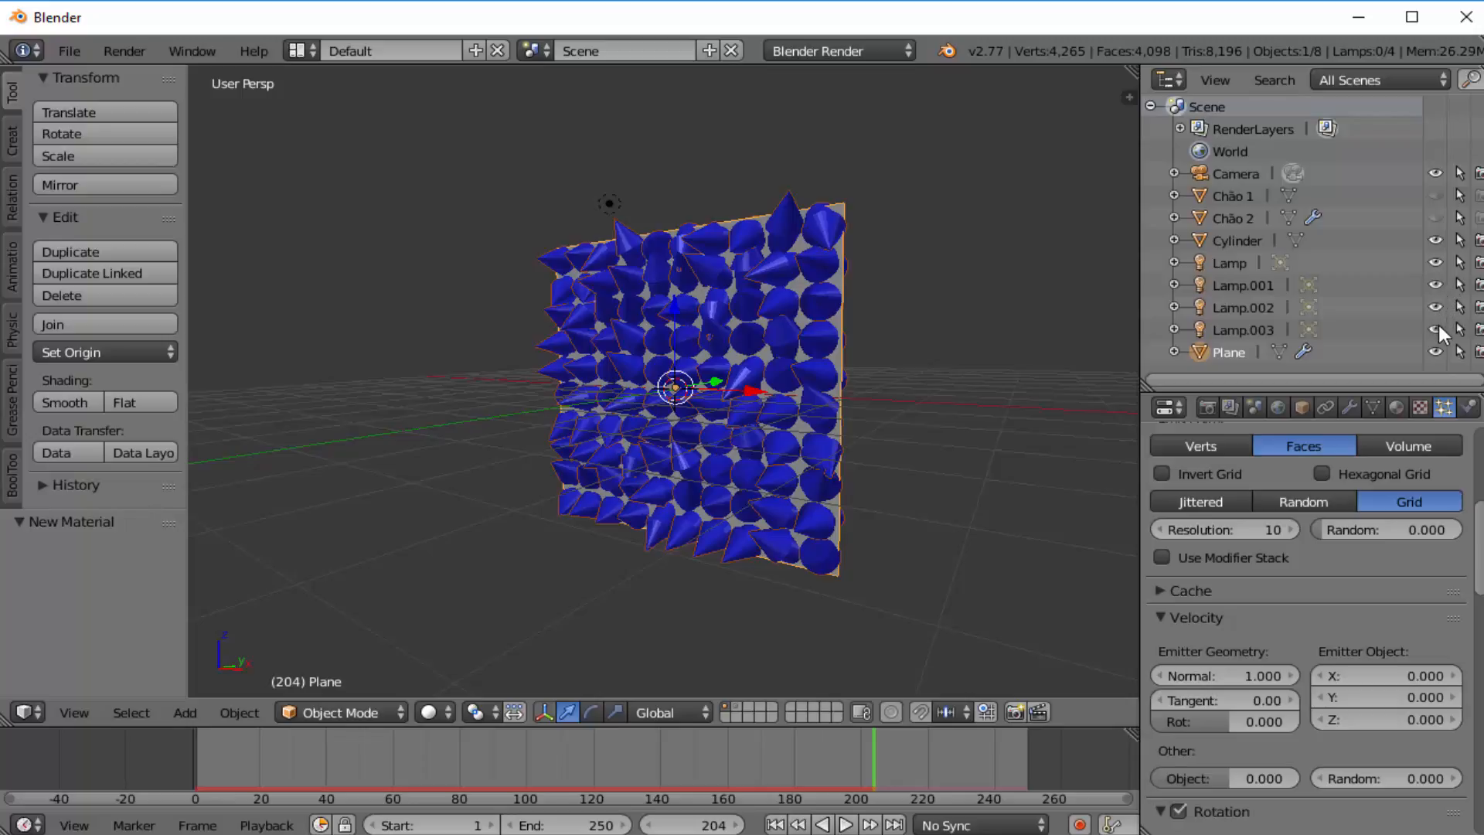
{"action": "left_click", "coordinate": [138, 49]}
{"action": "left_click", "coordinate": [140, 71]}
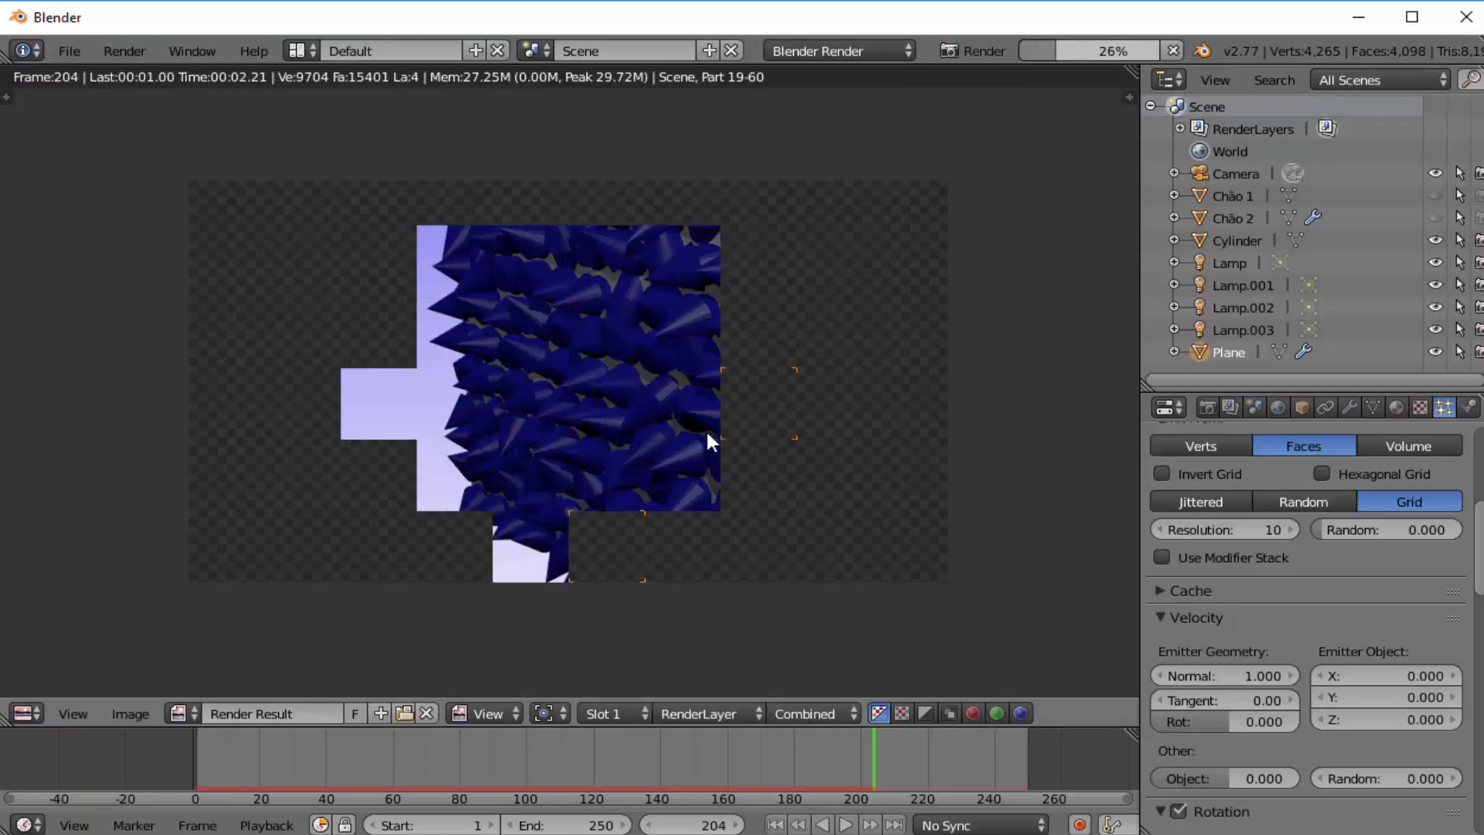
{"action": "key", "text": "Escape"}
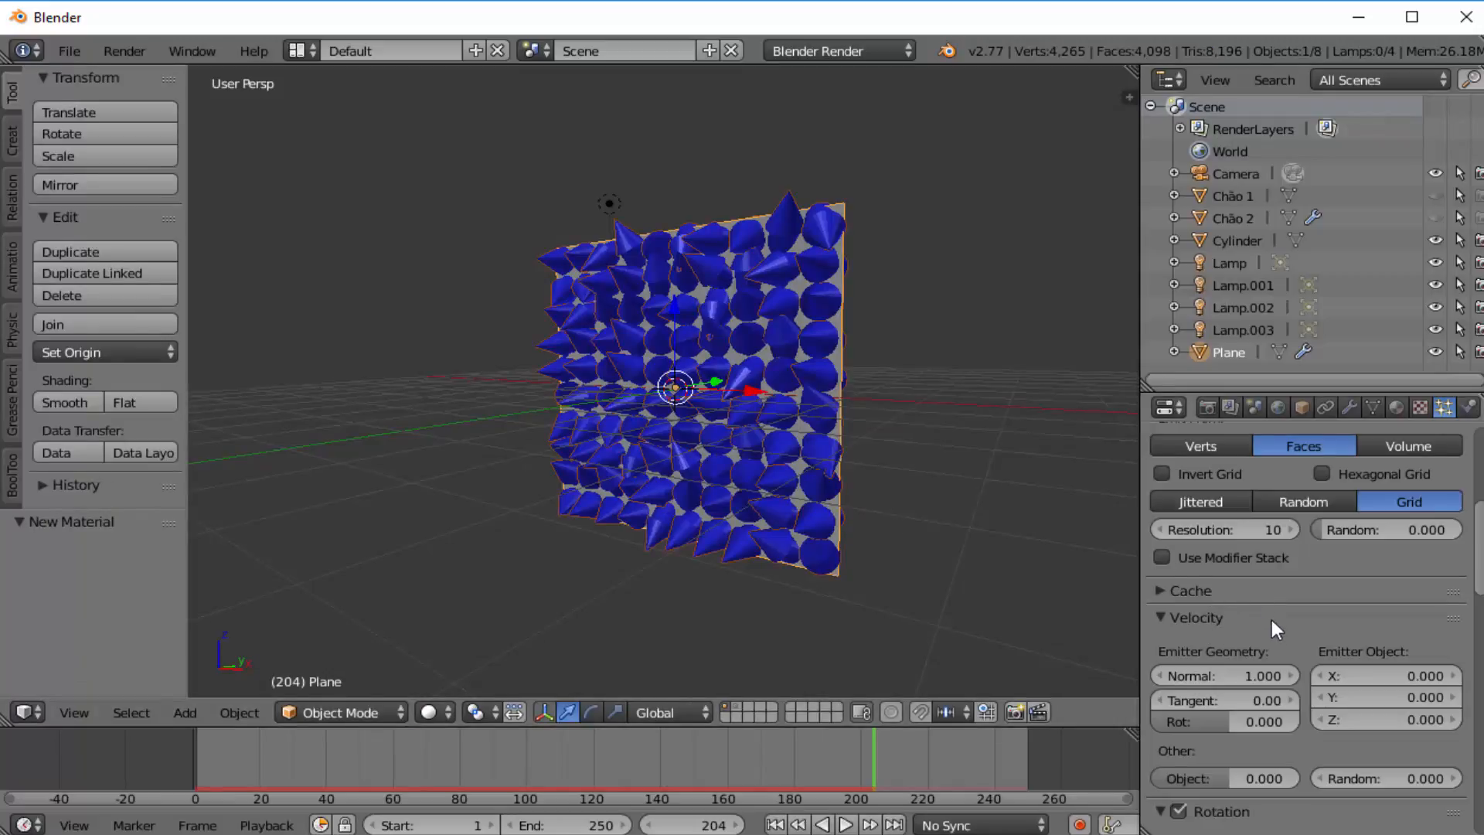
- Set the particles' Tangent velocity to 0.21 and play the animation from frame 1, viewing the plane from several angles
{"action": "scroll", "coordinate": [1272, 619], "scroll_direction": "down", "scroll_amount": 2}
{"action": "left_click_drag", "start_coordinate": [1228, 614], "coordinate": [1241, 613]}
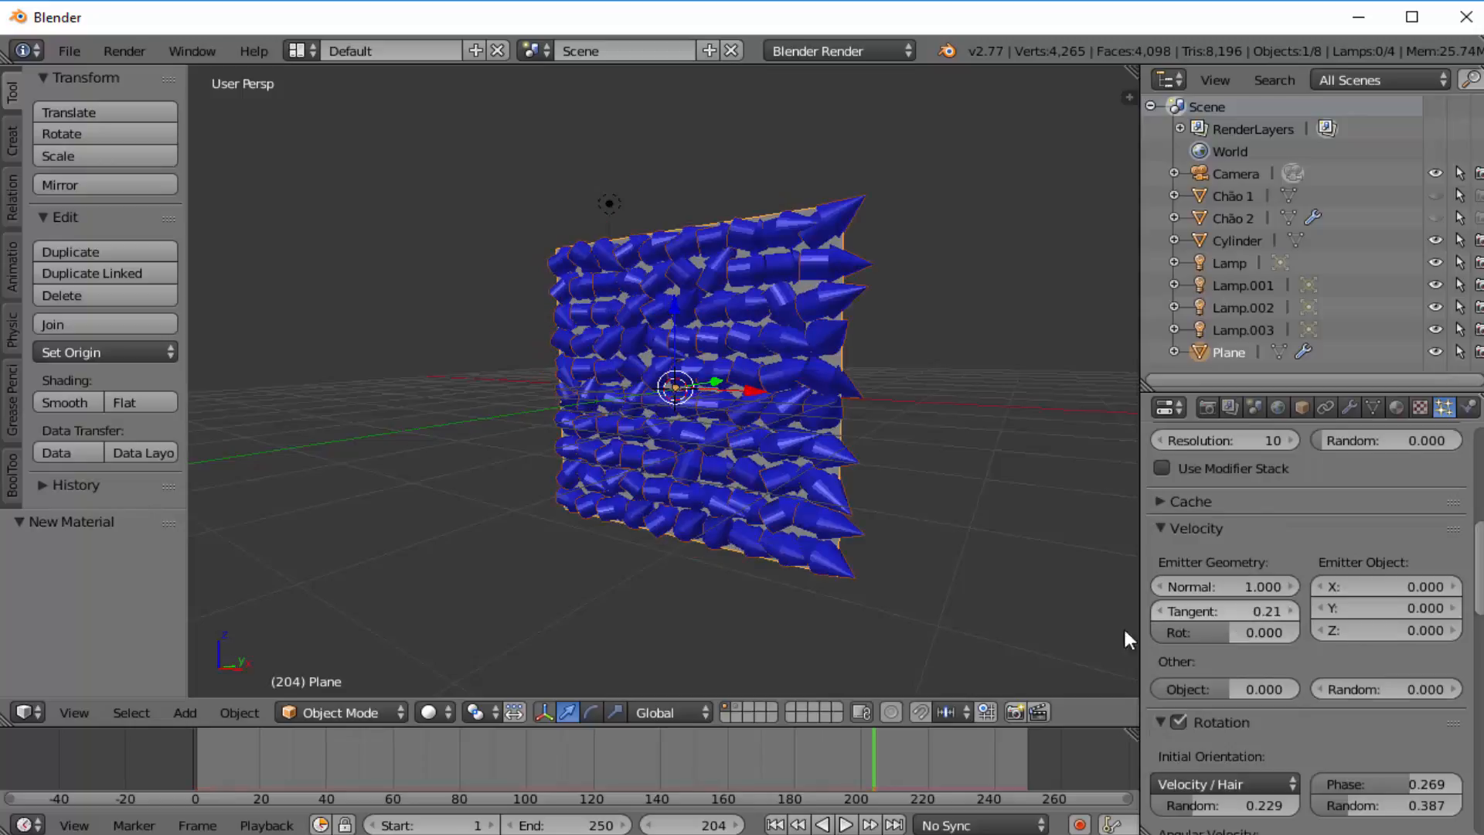
{"action": "left_click", "coordinate": [774, 825]}
{"action": "left_click", "coordinate": [846, 824]}
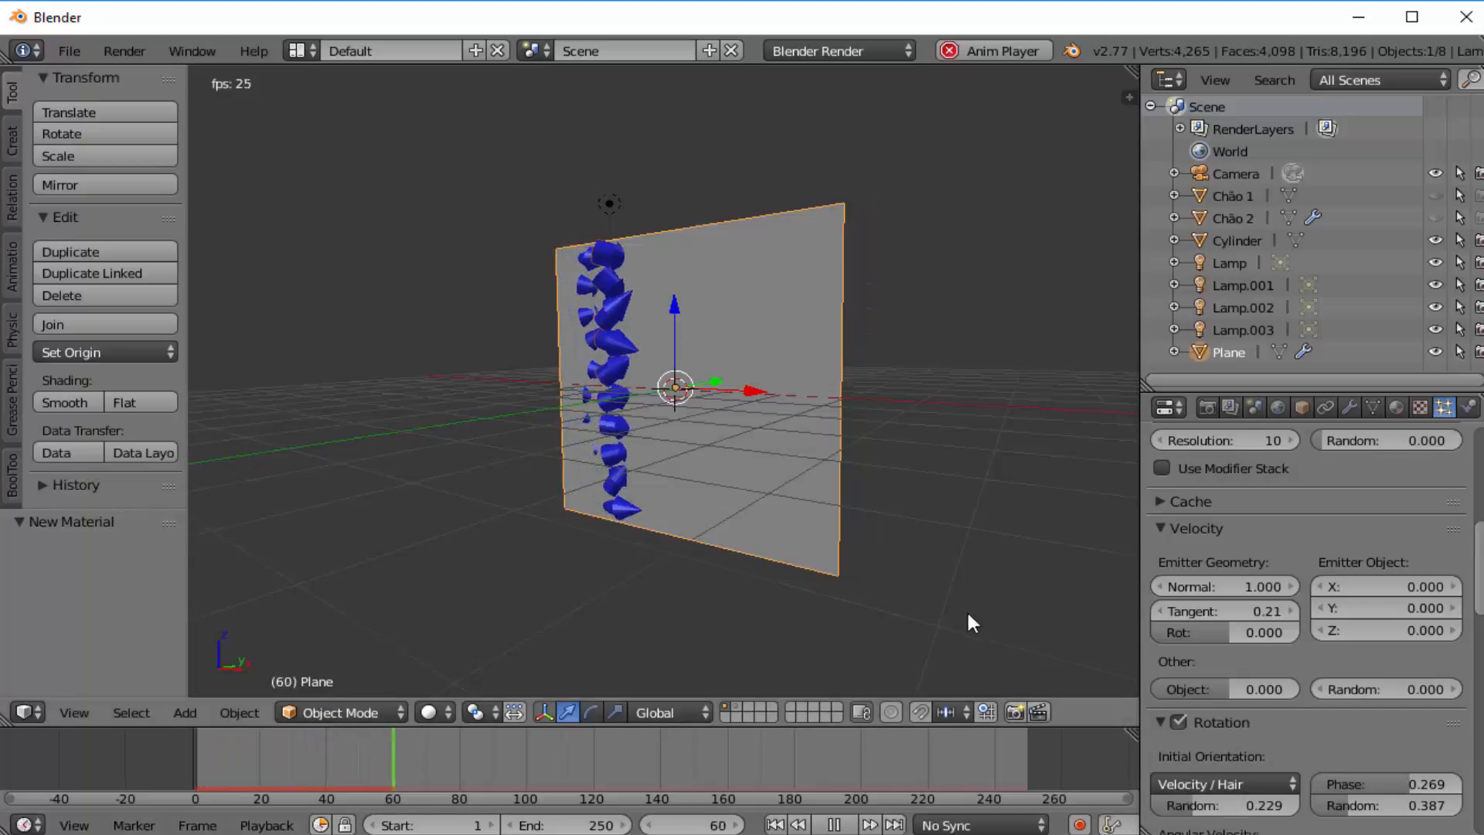
{"action": "middle_click_drag", "start_coordinate": [967, 610], "coordinate": [1047, 639]}
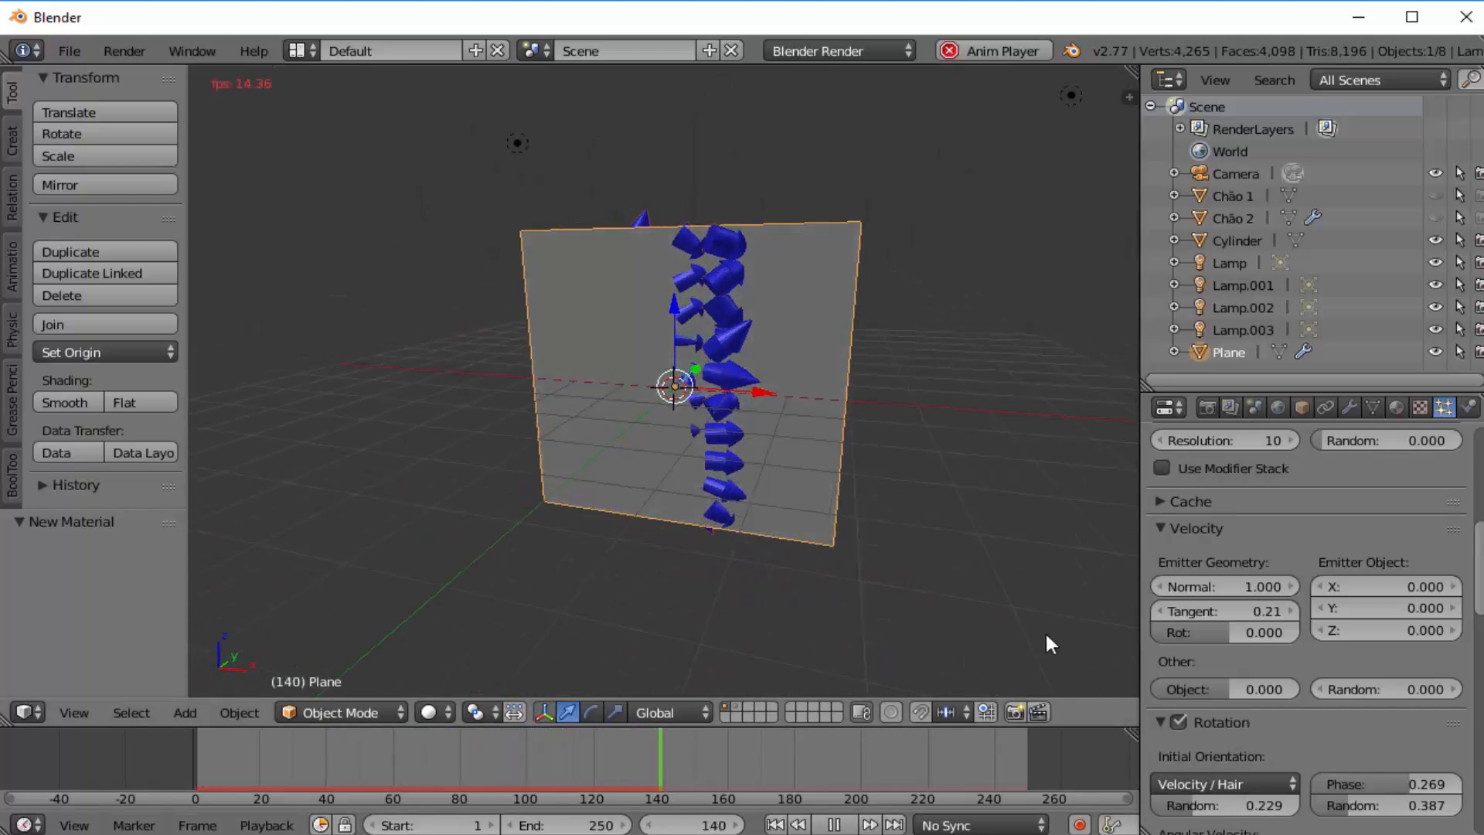
{"action": "middle_click_drag", "start_coordinate": [744, 624], "coordinate": [815, 621]}
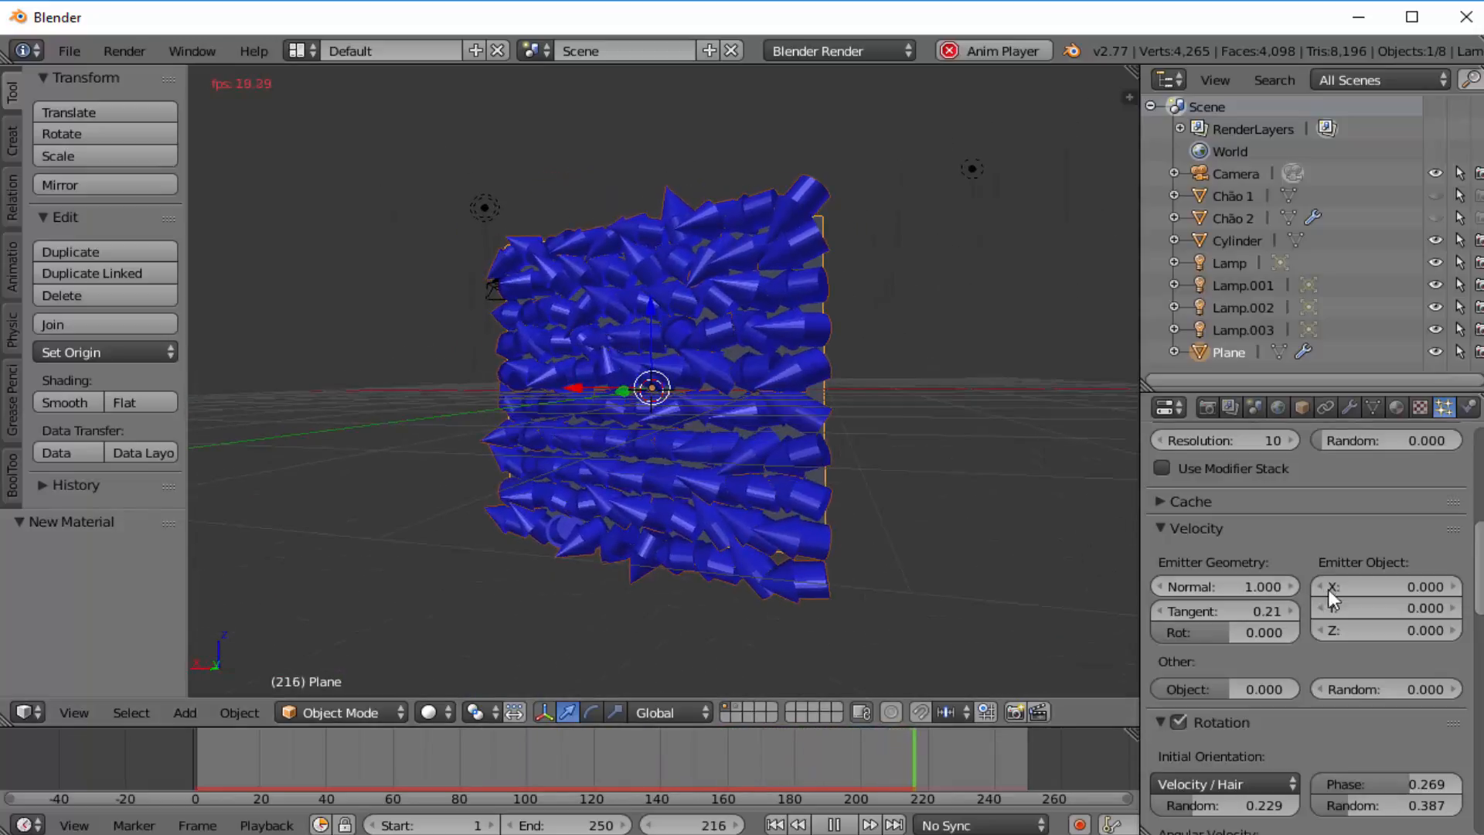
- Try a Tangent velocity of -1.05 during playback, and reset it to 0
{"action": "left_click_drag", "start_coordinate": [1280, 609], "coordinate": [1245, 619]}
{"action": "left_click", "coordinate": [1245, 619]}
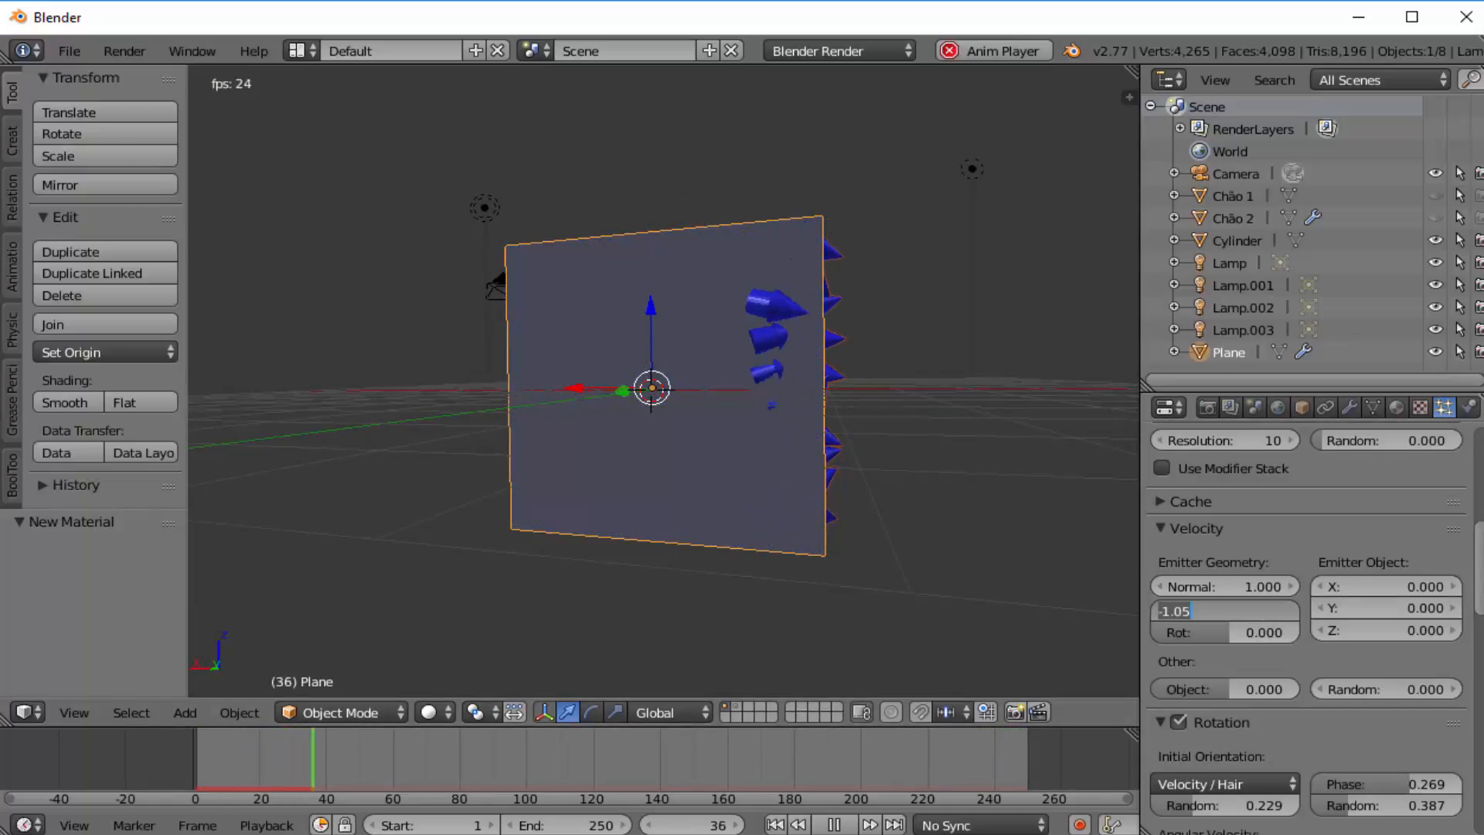
{"action": "type", "text": "0"}
{"action": "key", "text": "Return"}
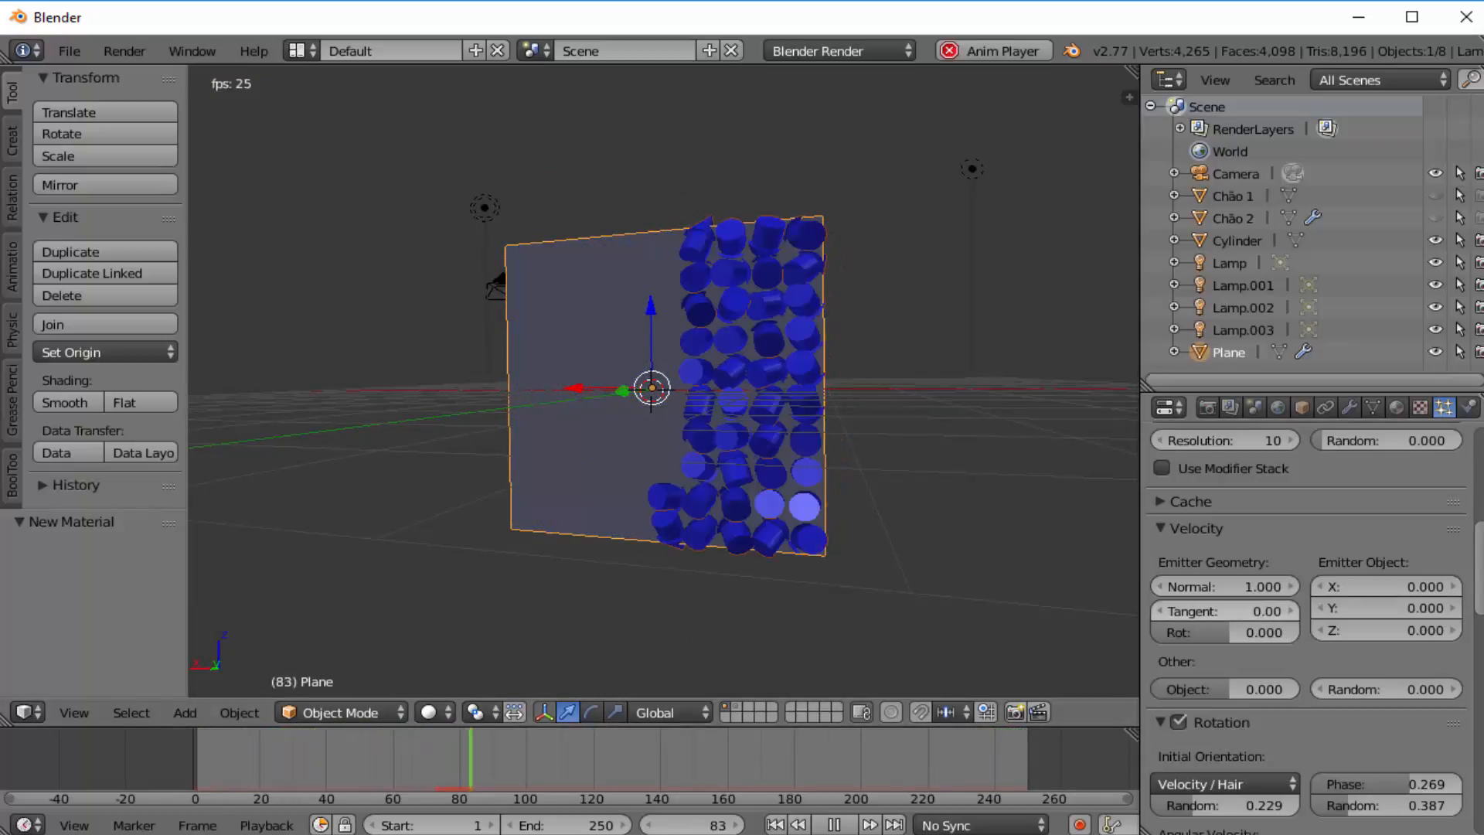
- Set the tangent Rot to 0.627 and the emitter object's Y velocity to 0.040, and replay the animation from frame 1
{"action": "left_click_drag", "start_coordinate": [1246, 632], "coordinate": [1274, 632]}
{"action": "left_click_drag", "start_coordinate": [1379, 609], "coordinate": [1350, 626]}
{"action": "left_click", "coordinate": [776, 825]}
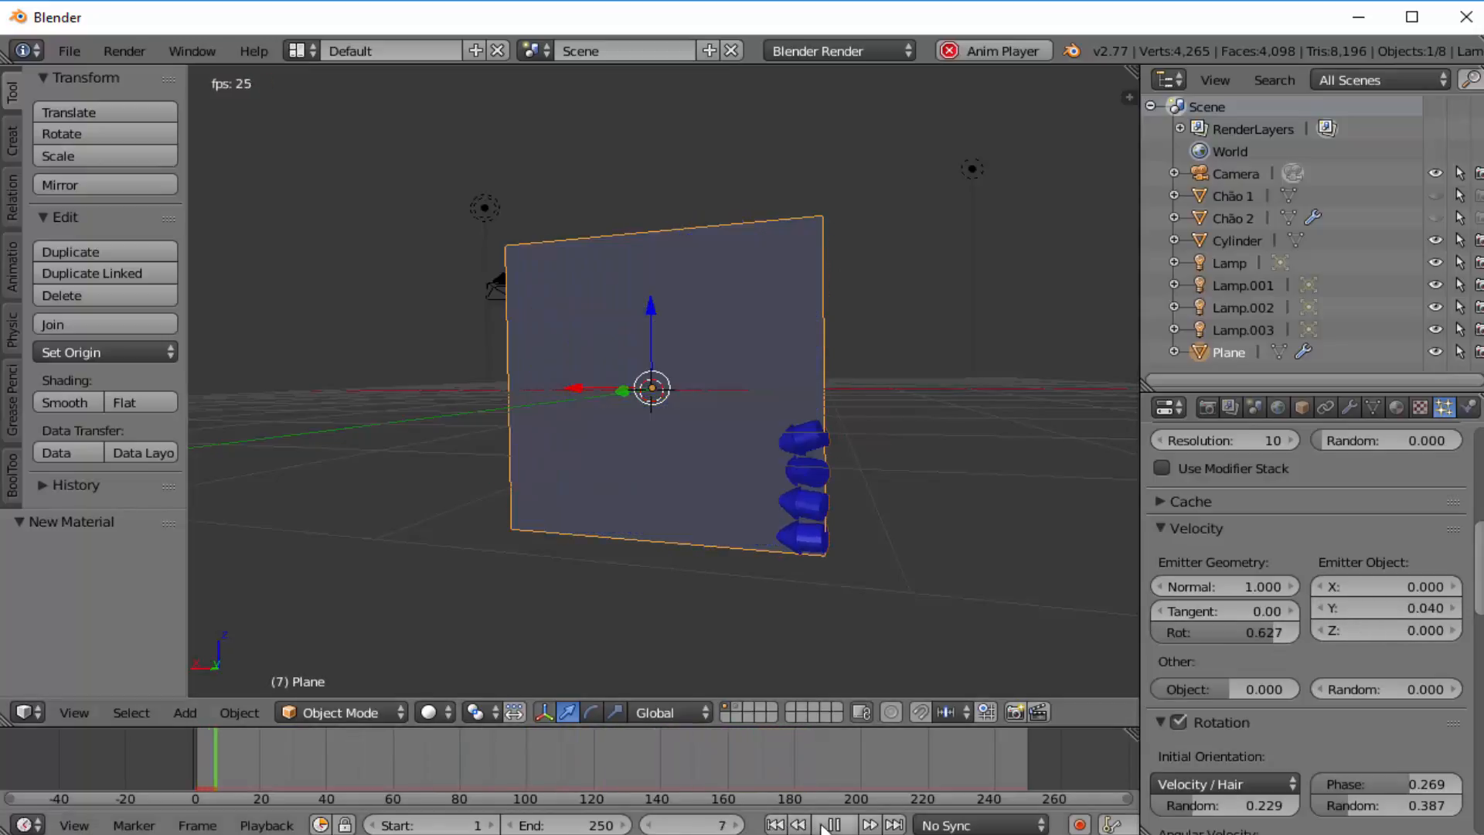
{"action": "middle_click_drag", "start_coordinate": [980, 524], "coordinate": [590, 540]}
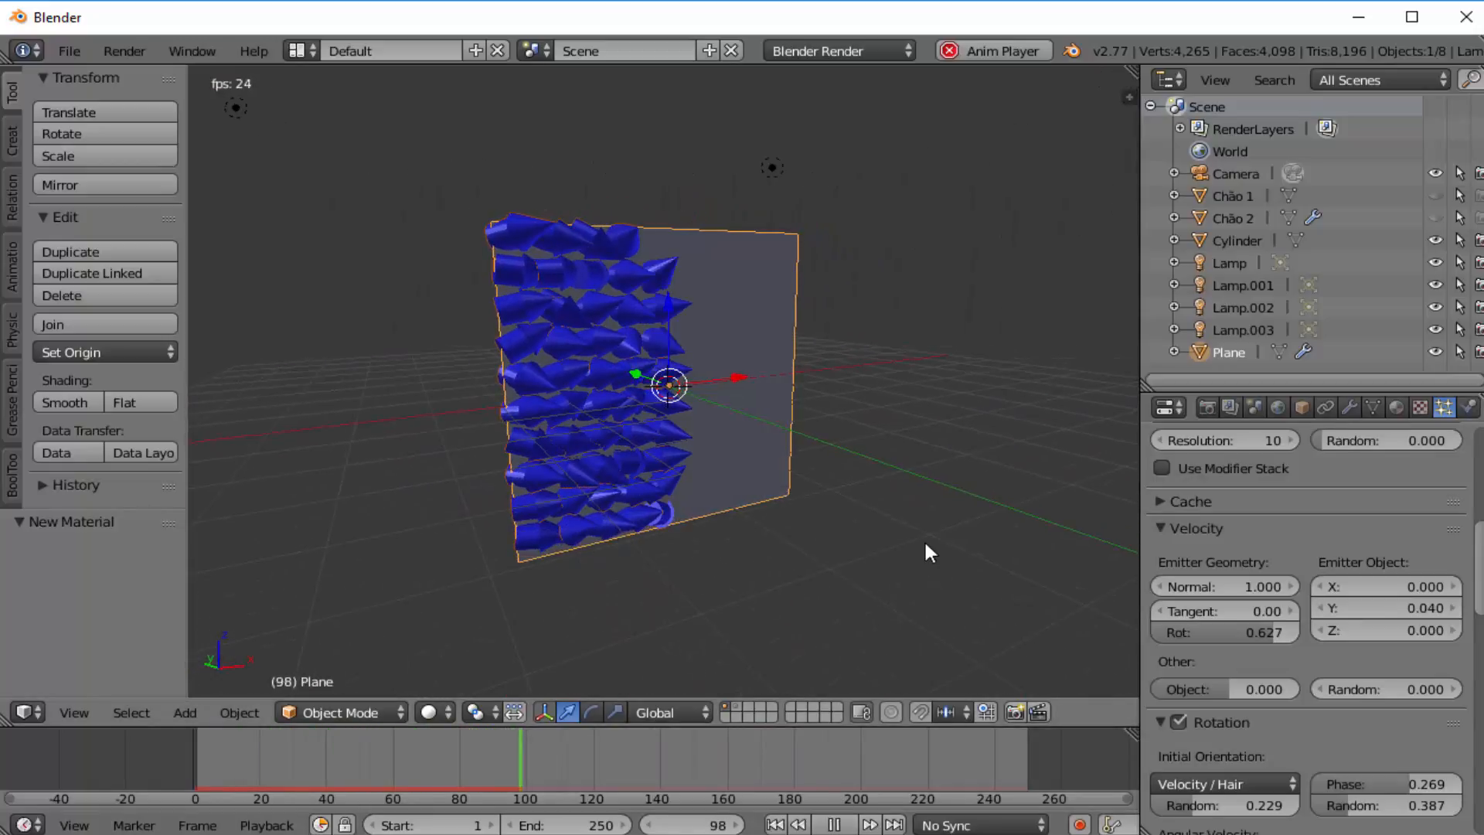
{"action": "middle_click_drag", "start_coordinate": [927, 554], "coordinate": [829, 550]}
{"action": "middle_click_drag", "start_coordinate": [970, 537], "coordinate": [1138, 514]}
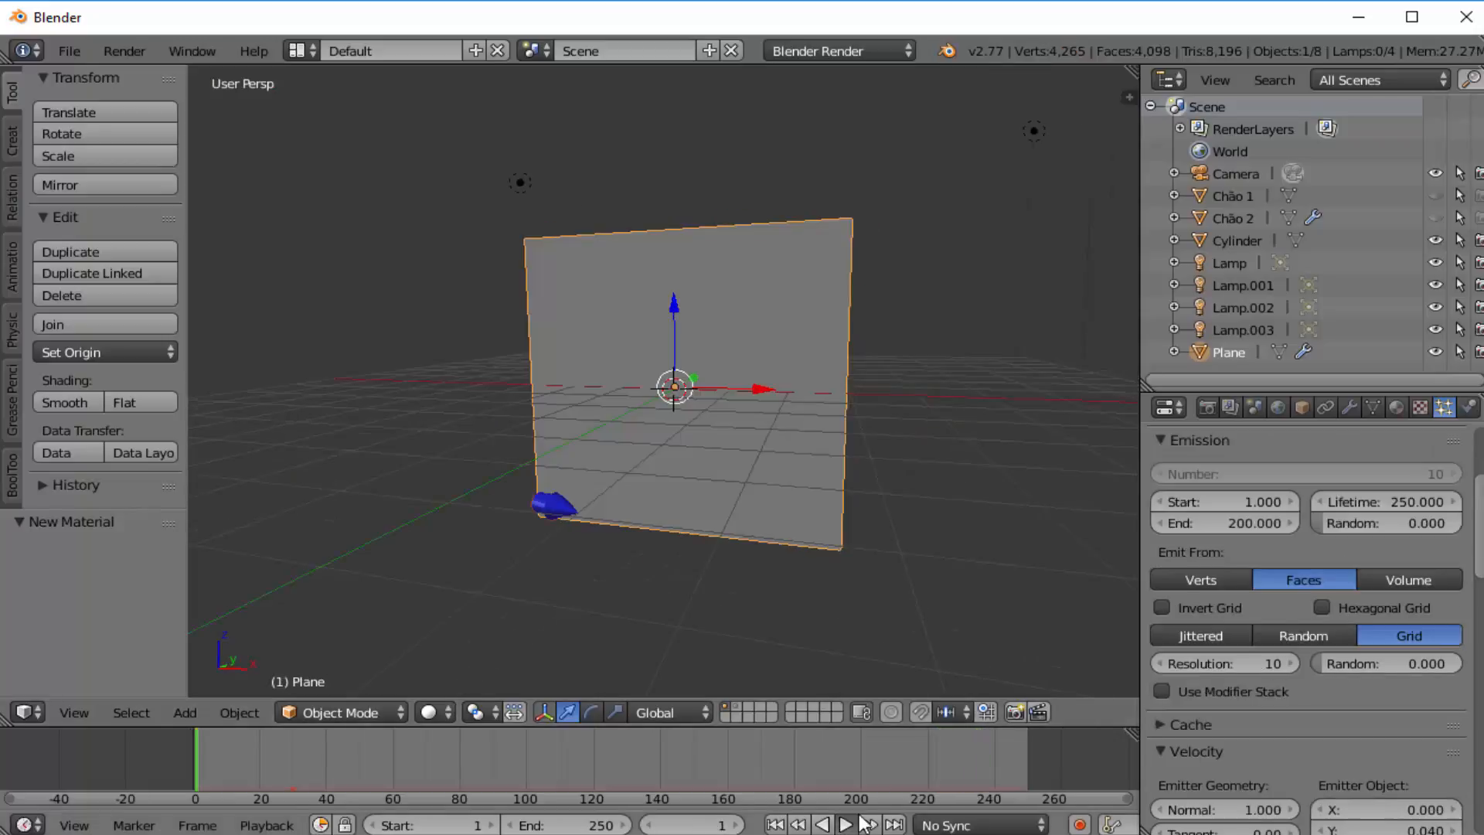
- Play the animation with the regular grid, enable Hexagonal Grid for the emission, and replay from frame 1 to examine the arrangement
{"action": "left_click", "coordinate": [850, 823]}
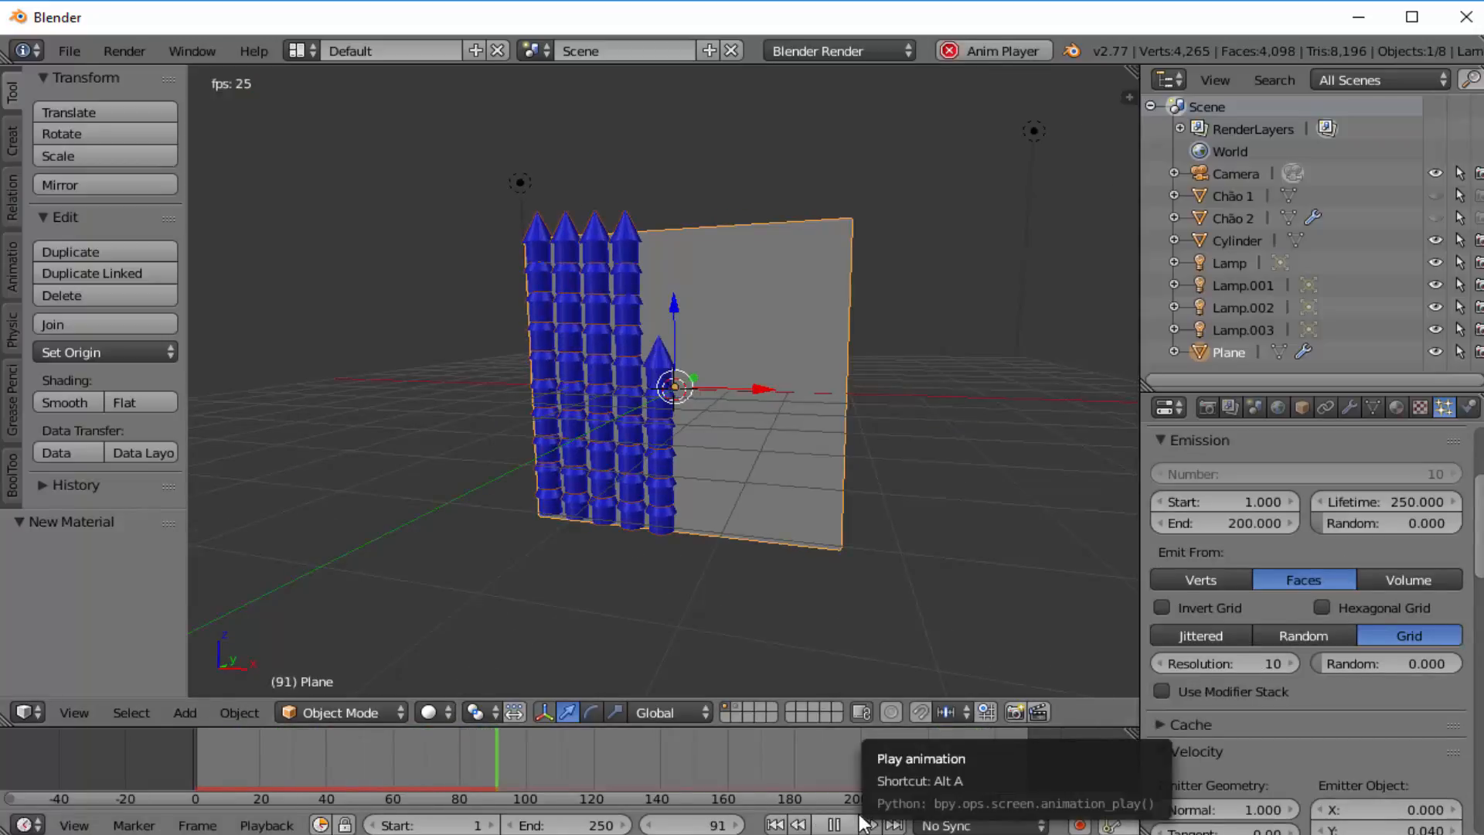
{"action": "key", "text": "alt+a"}
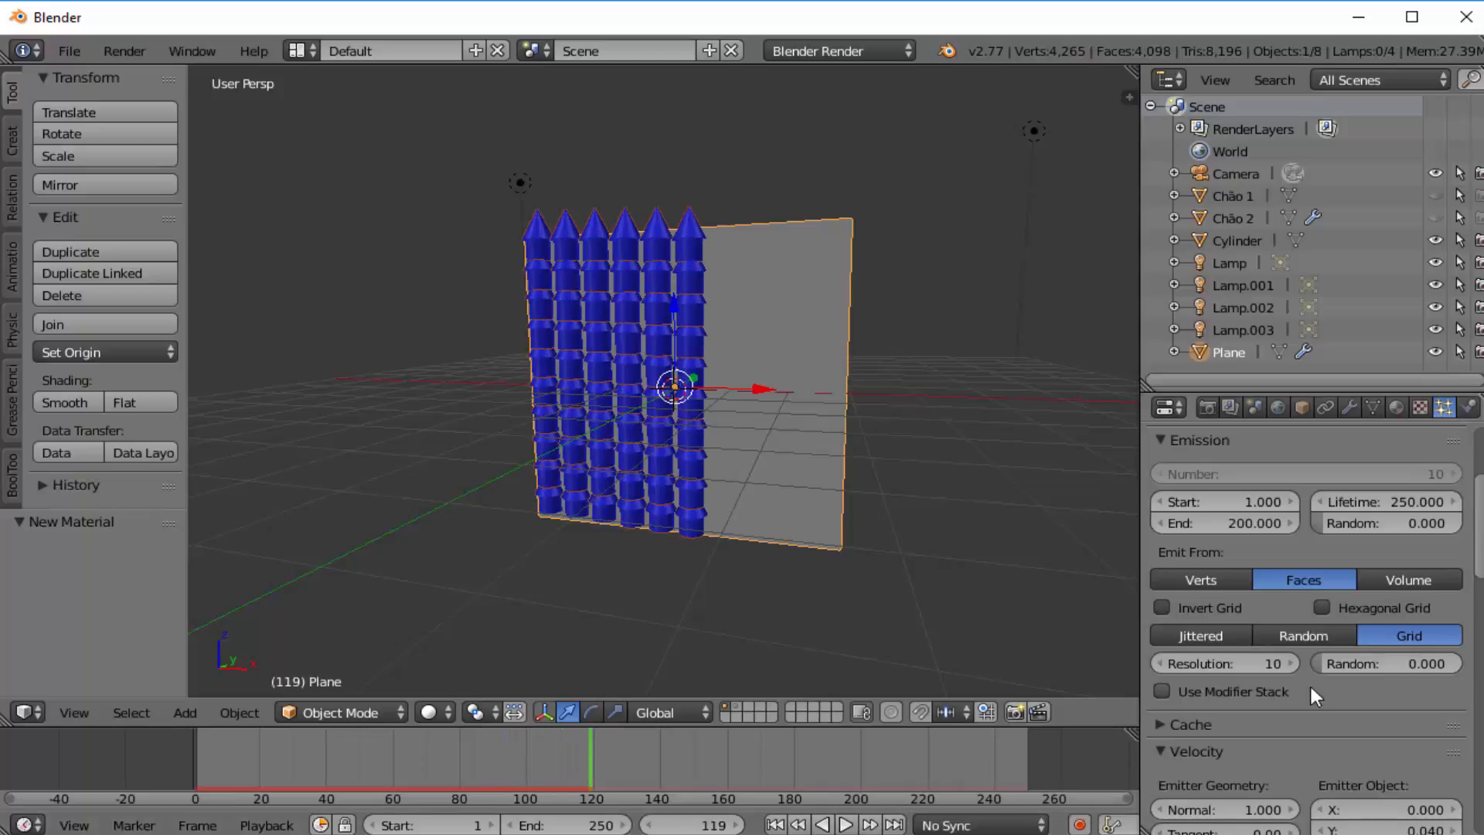
{"action": "left_click", "coordinate": [1322, 608]}
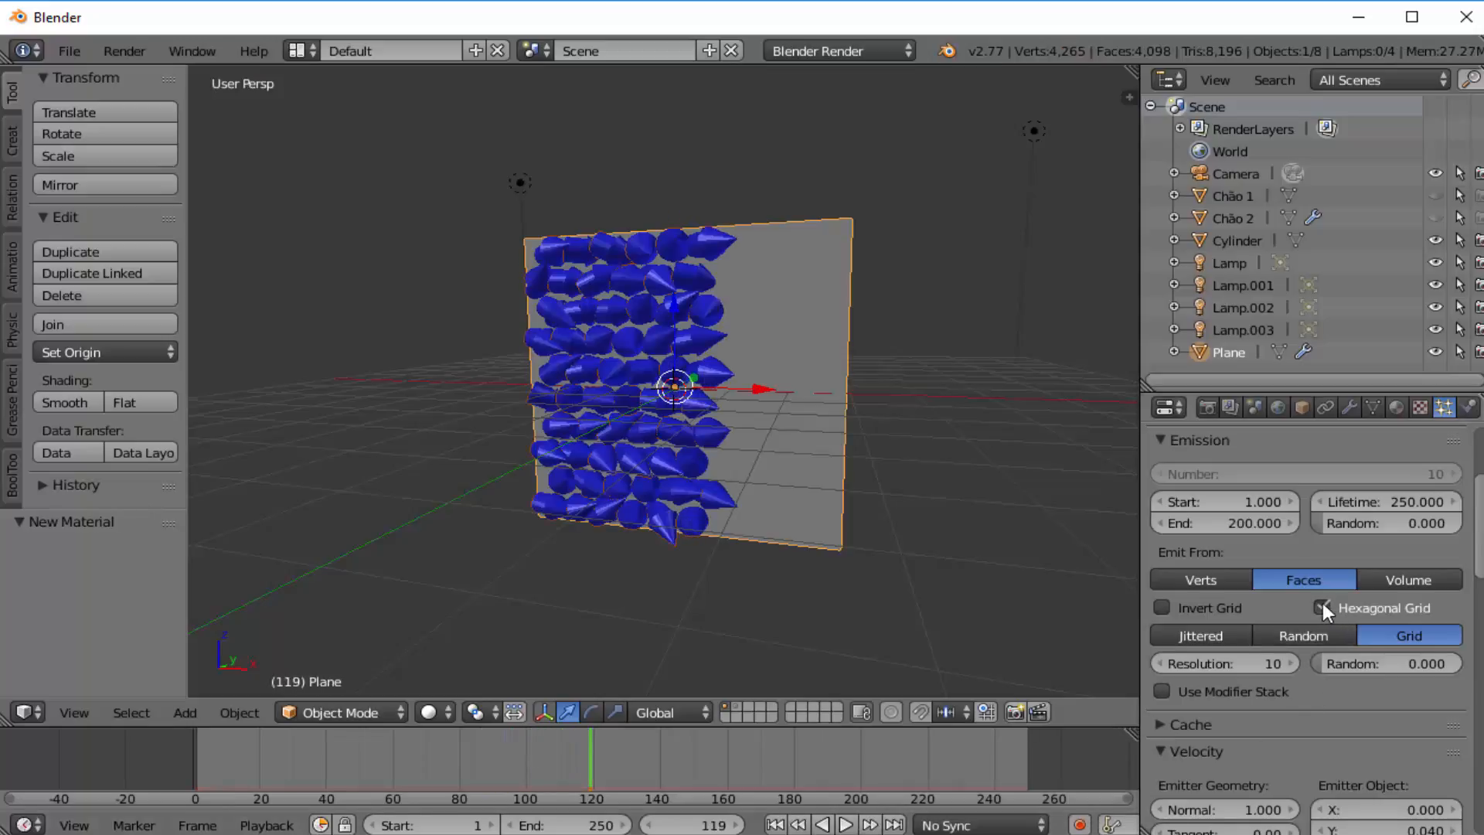
{"action": "left_click", "coordinate": [776, 824]}
{"action": "left_click", "coordinate": [845, 825]}
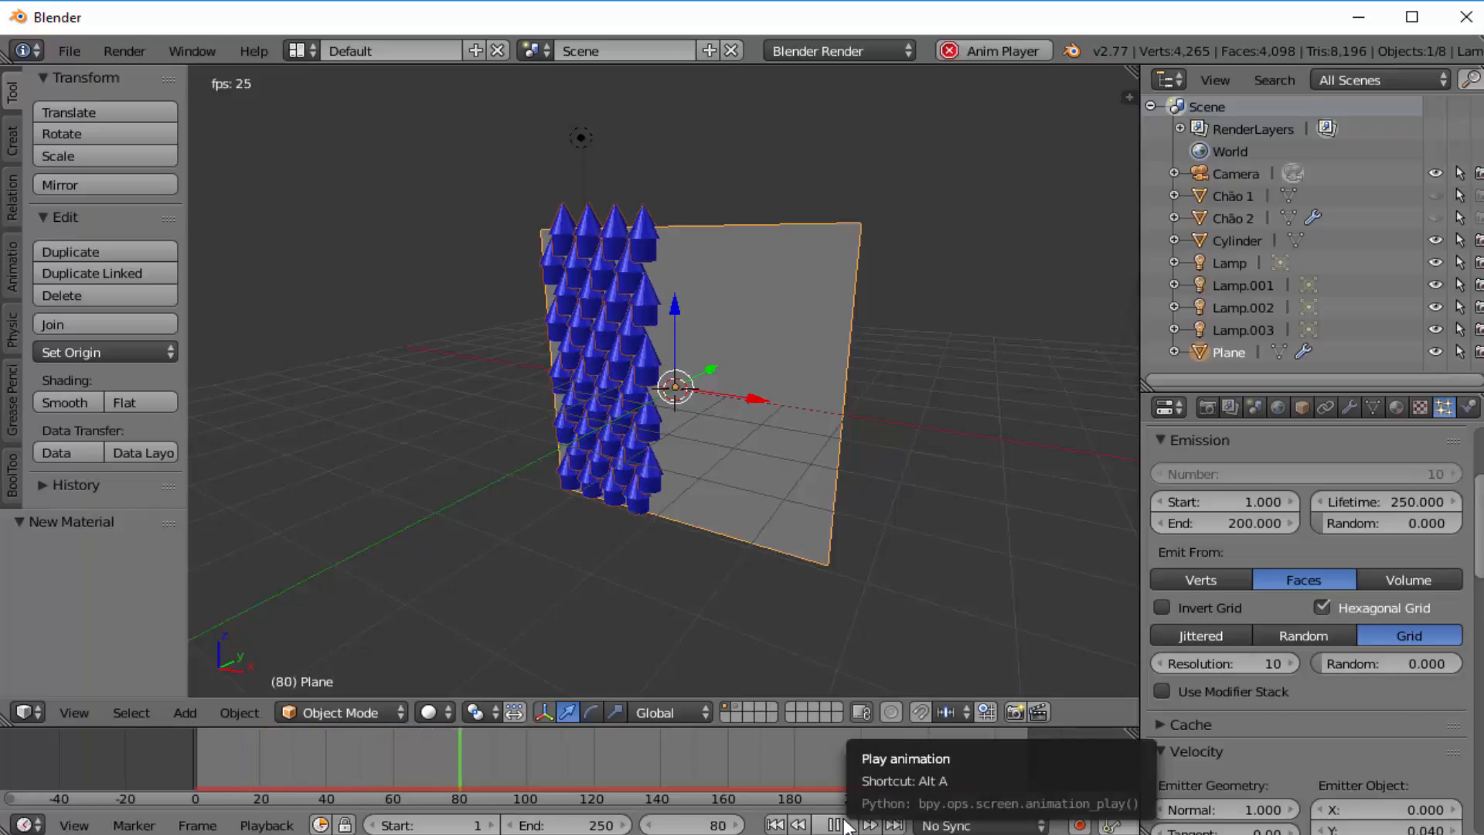
{"action": "left_click", "coordinate": [846, 825]}
{"action": "middle_click_drag", "start_coordinate": [696, 634], "coordinate": [318, 551]}
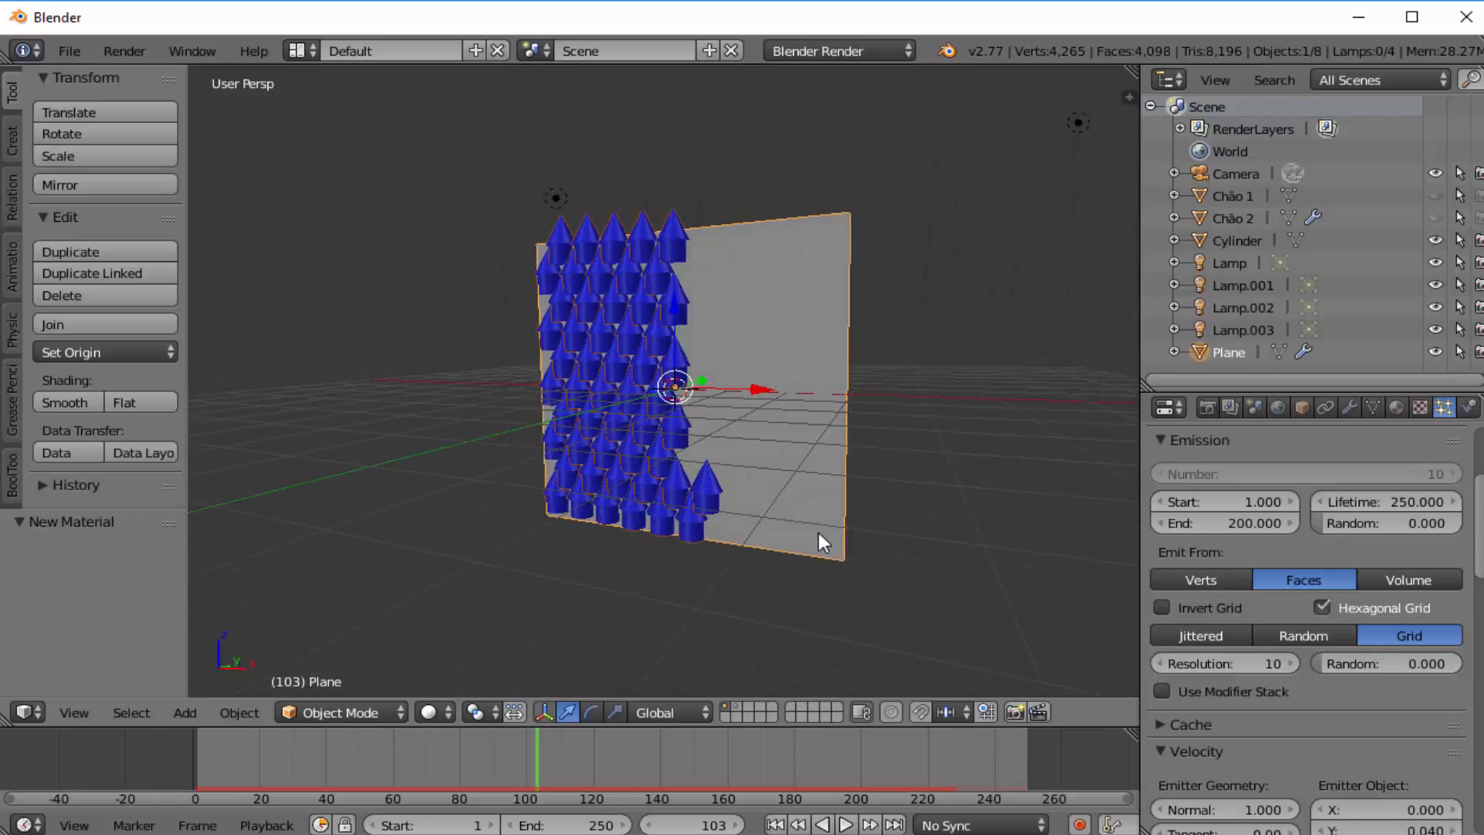
{"action": "middle_click_drag", "start_coordinate": [820, 535], "coordinate": [777, 548]}
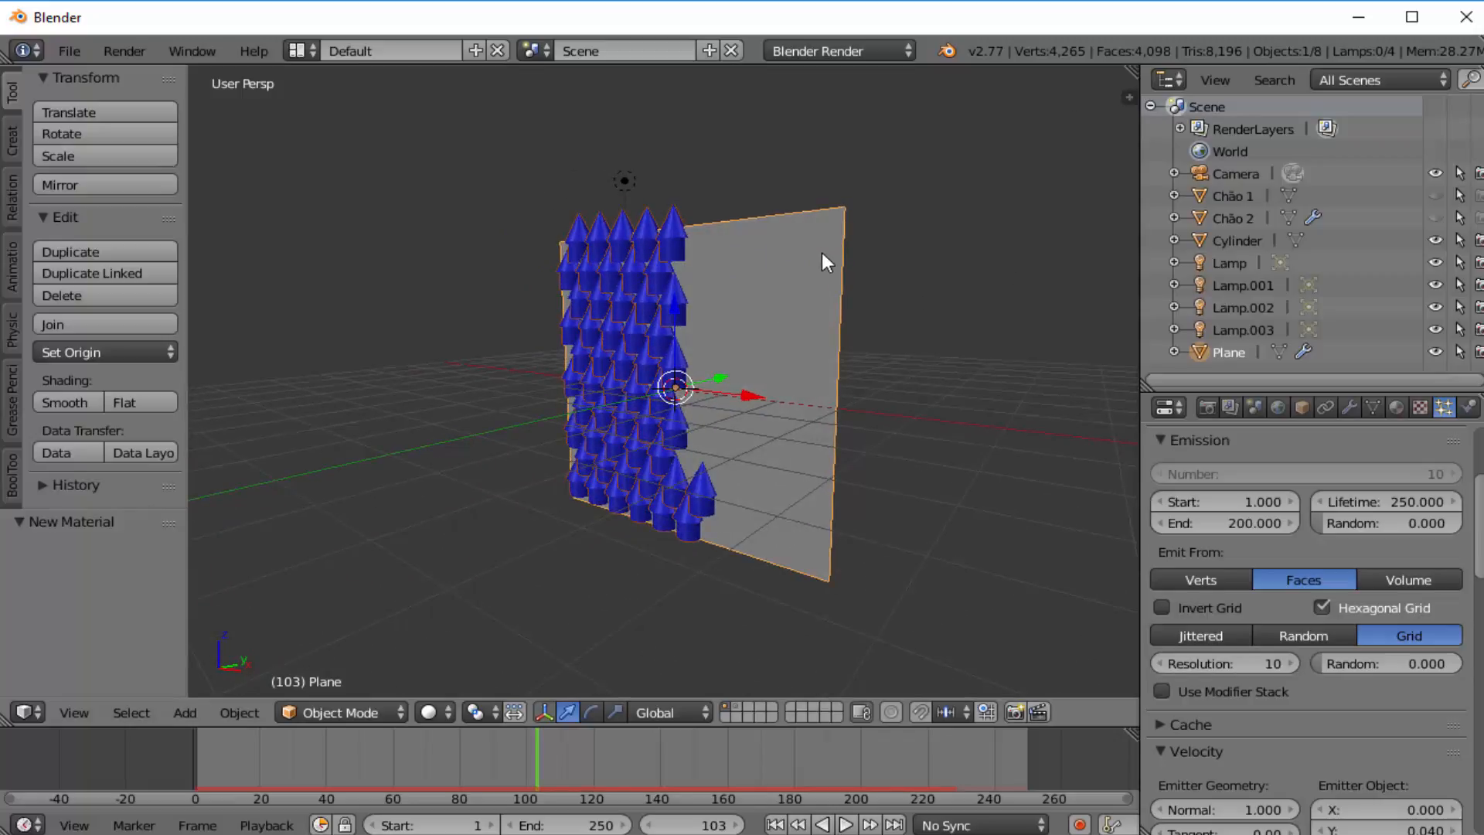
{"action": "scroll", "coordinate": [1286, 639], "scroll_direction": "down", "scroll_amount": 10}
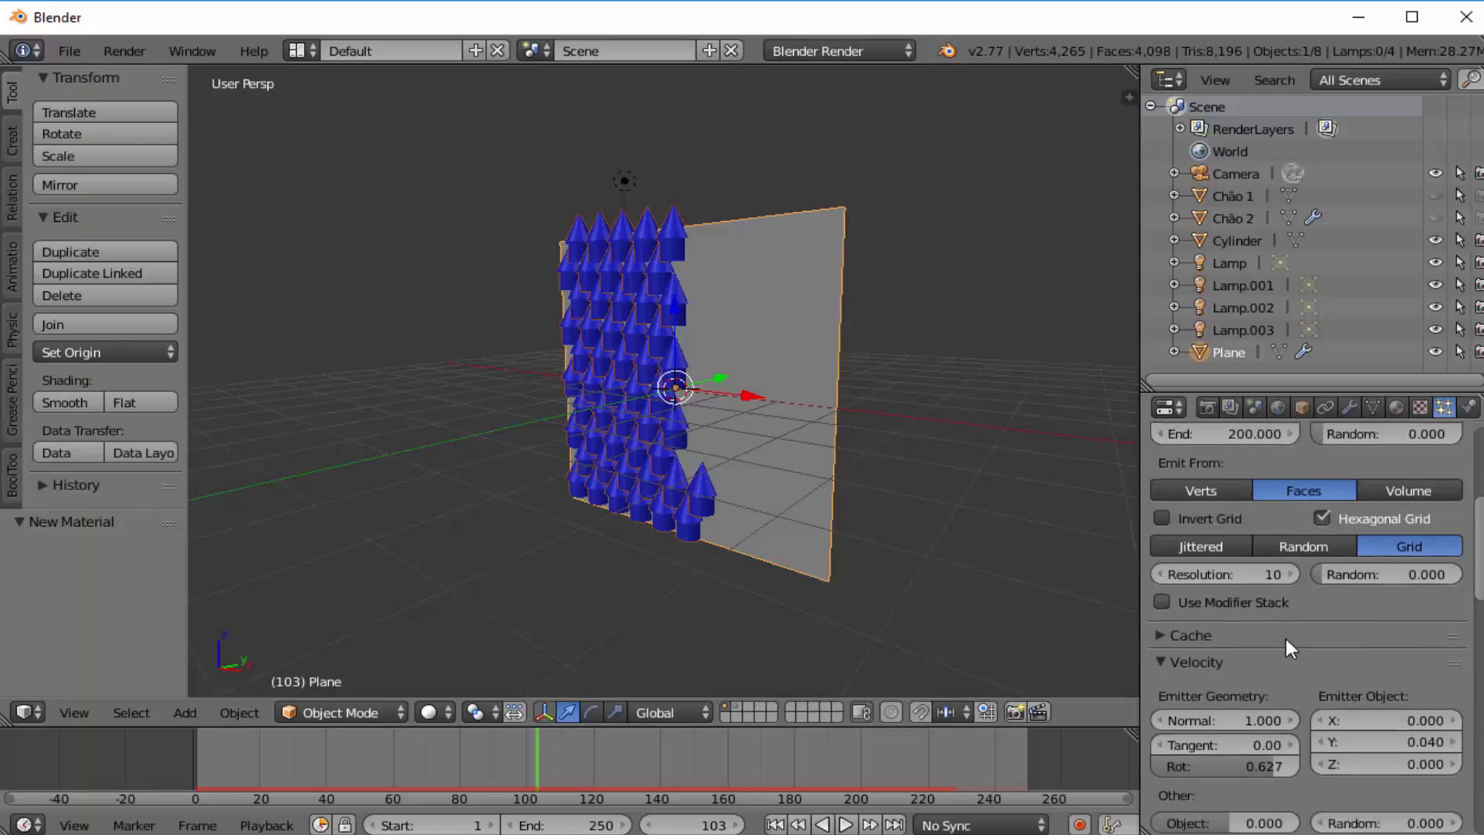
- Turn off rendering of the particle emitter plane, replay the animation from frame 1 and stop it at frame 94
{"action": "scroll", "coordinate": [1272, 638], "scroll_direction": "down", "scroll_amount": 10}
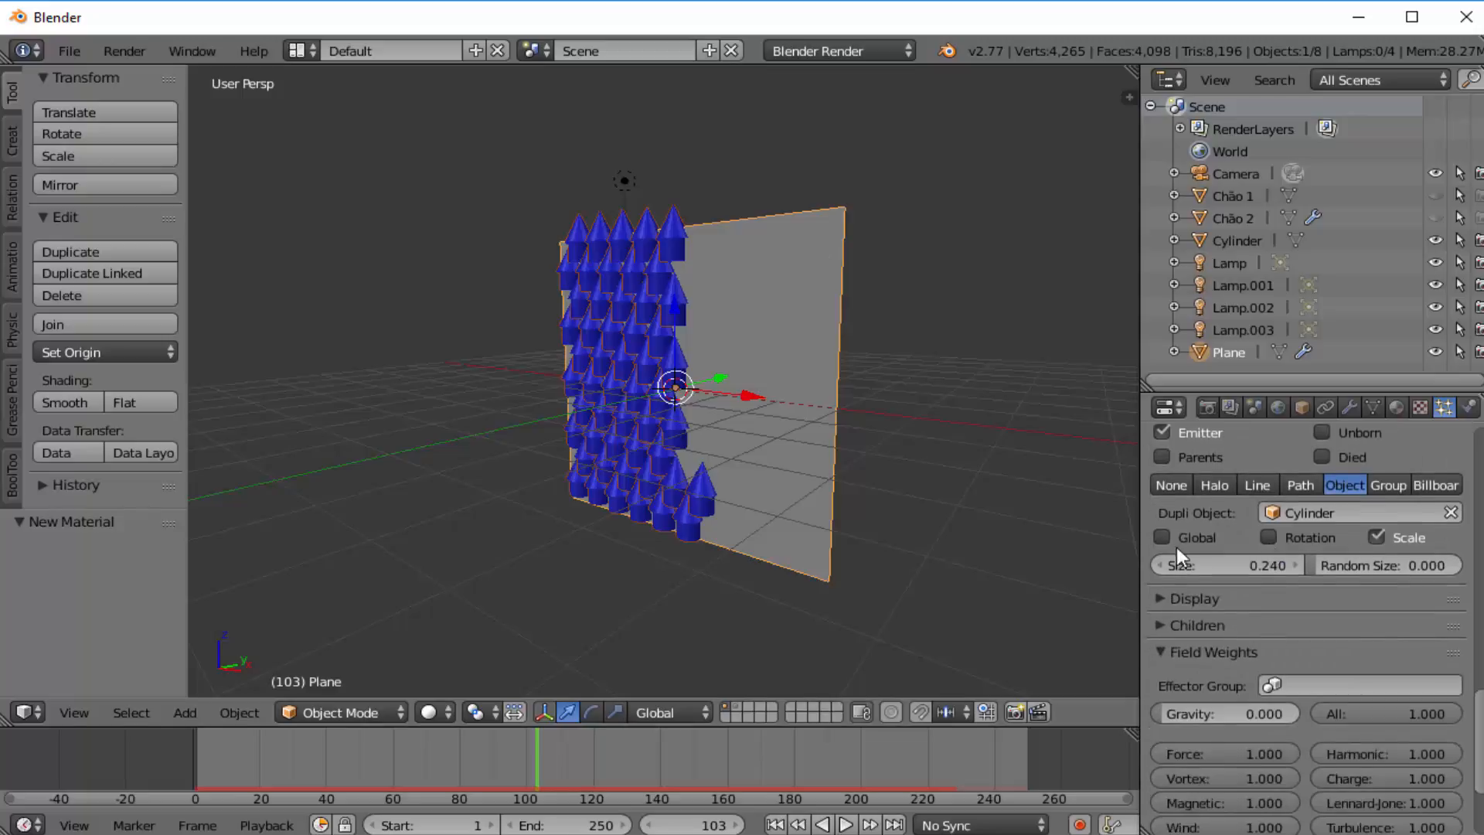
{"action": "scroll", "coordinate": [1235, 471], "scroll_direction": "up", "scroll_amount": 3}
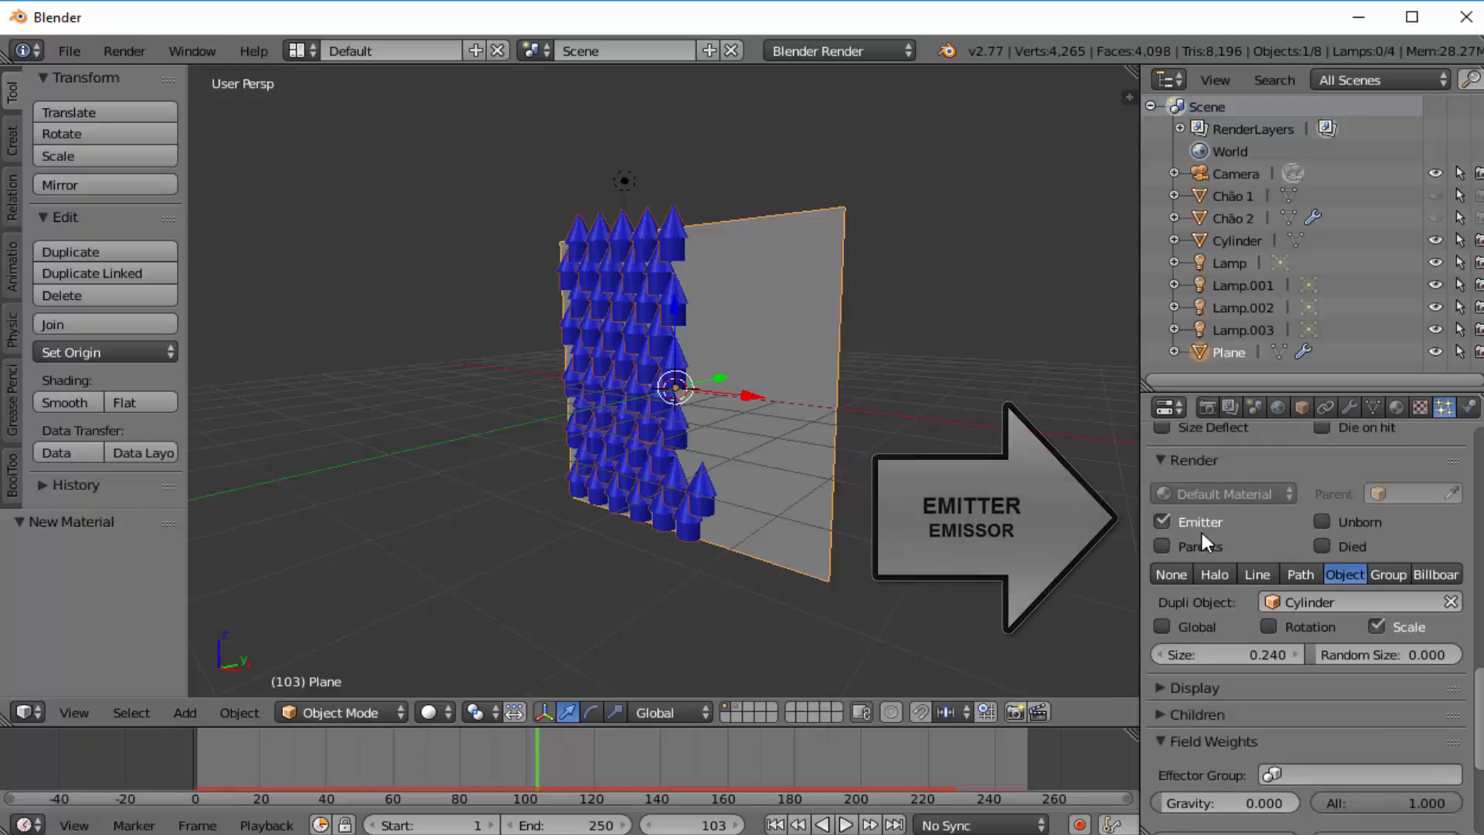
{"action": "left_click", "coordinate": [1162, 521]}
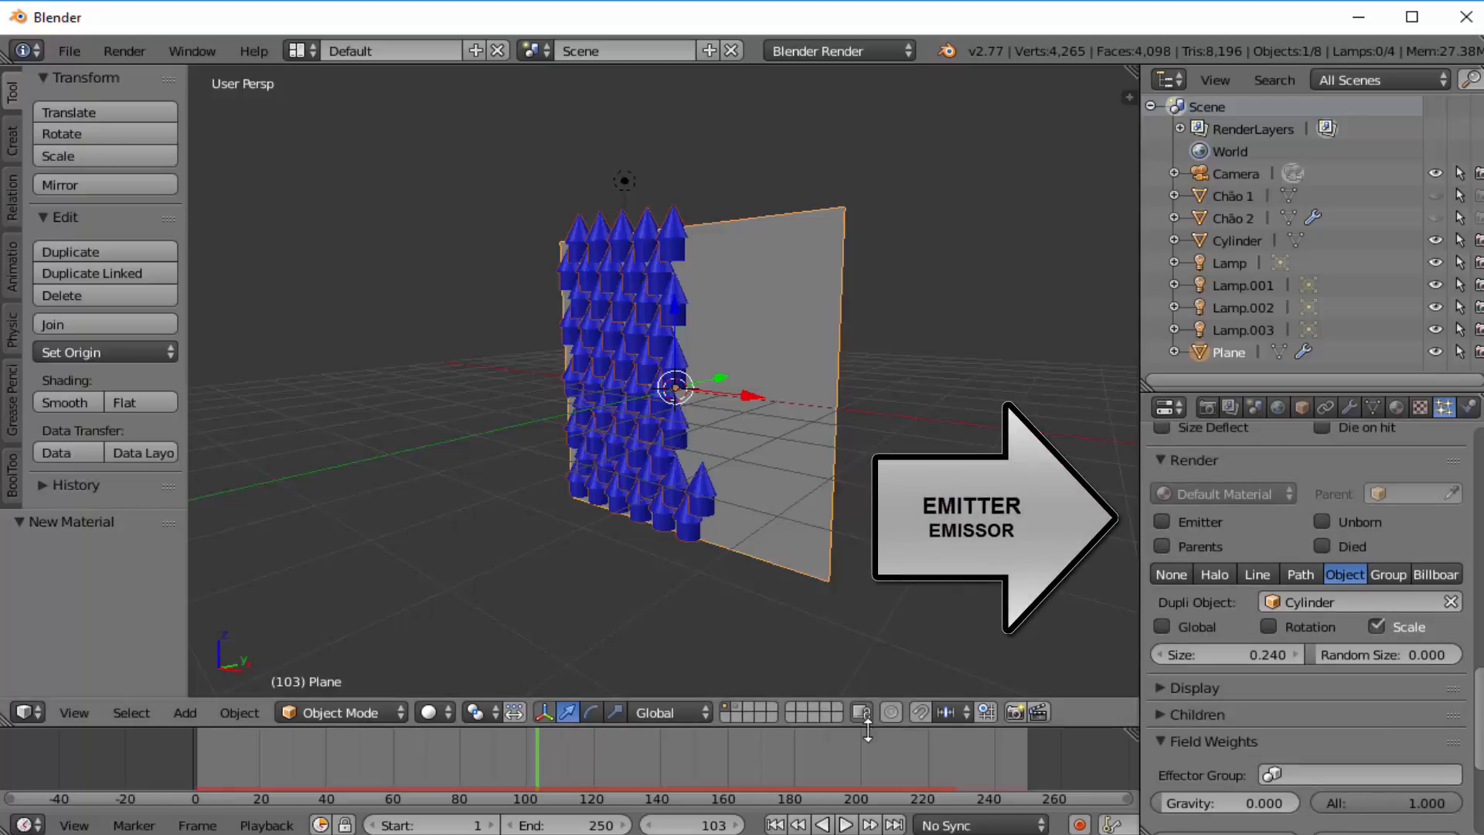
{"action": "left_click", "coordinate": [775, 825]}
{"action": "left_click", "coordinate": [845, 825]}
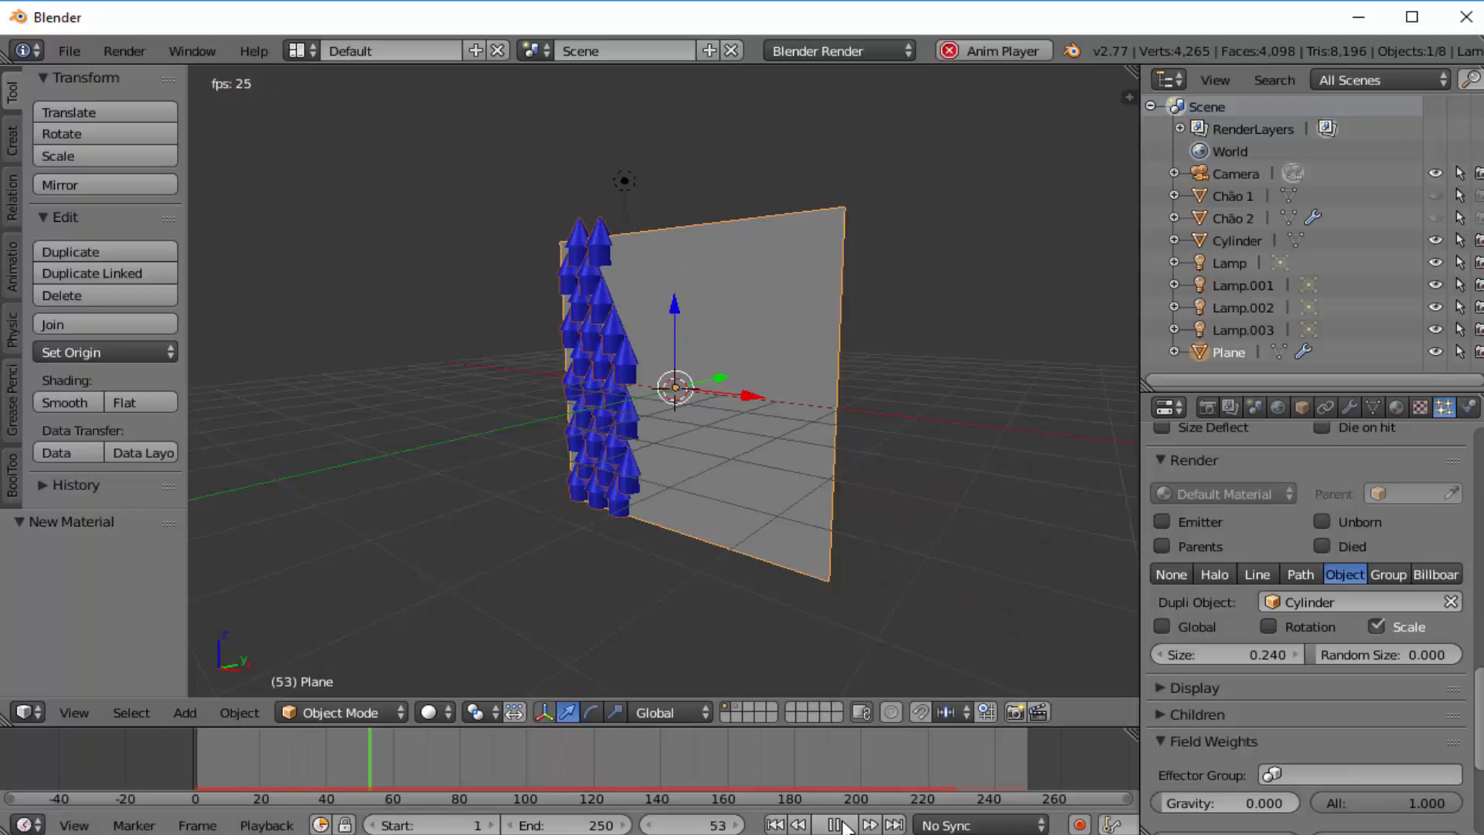
{"action": "key", "text": "alt+a"}
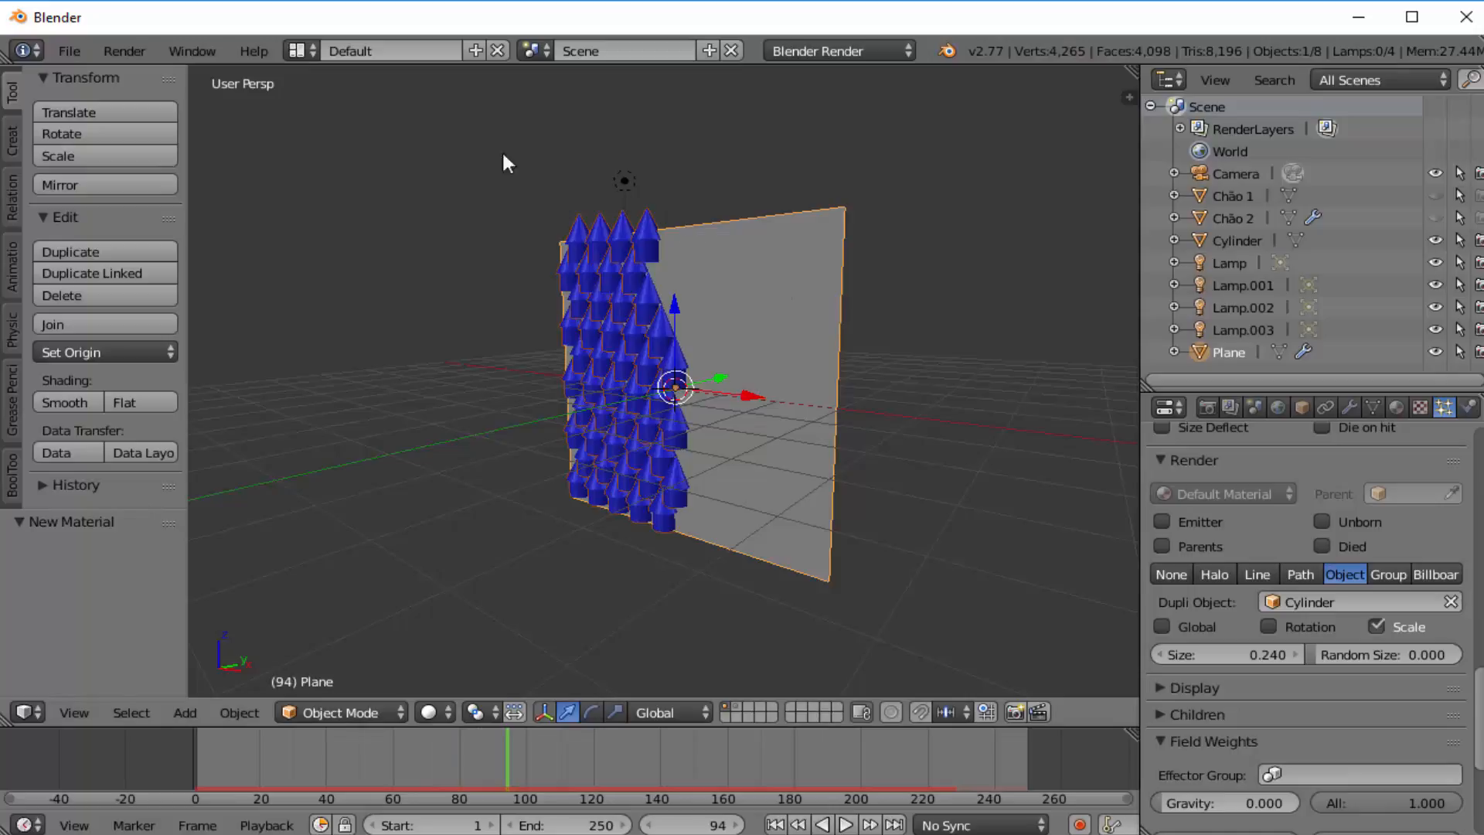
- Render the current frame to check the particles without the emitter plane, and return to the 3D view
{"action": "left_click", "coordinate": [140, 54]}
{"action": "left_click", "coordinate": [143, 71]}
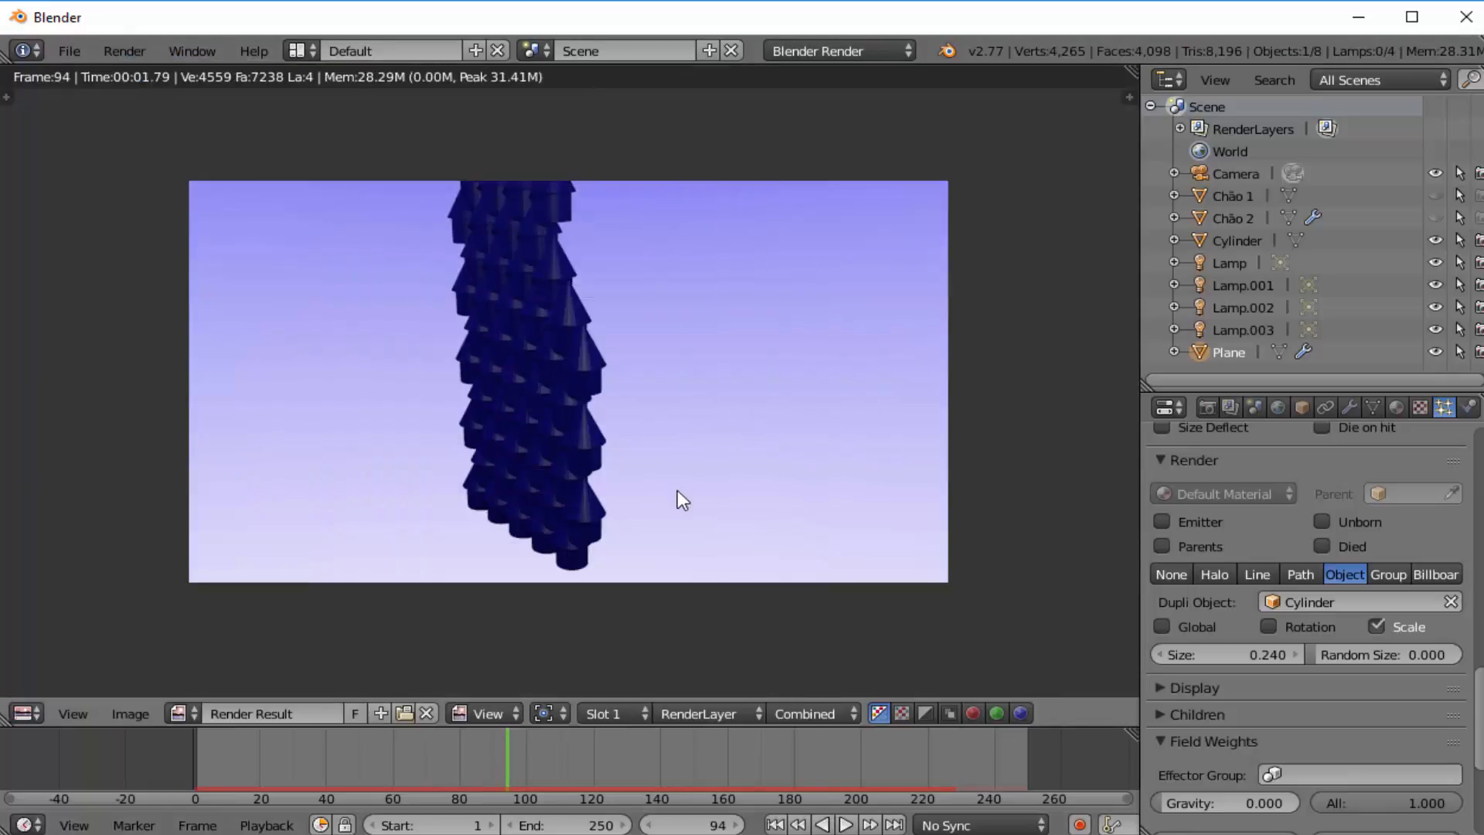
{"action": "mouse_move", "coordinate": [677, 490]}
{"action": "middle_mouse_down"}
{"action": "mouse_move", "coordinate": [705, 493]}
{"action": "mouse_move", "coordinate": [690, 491]}
{"action": "middle_mouse_up"}
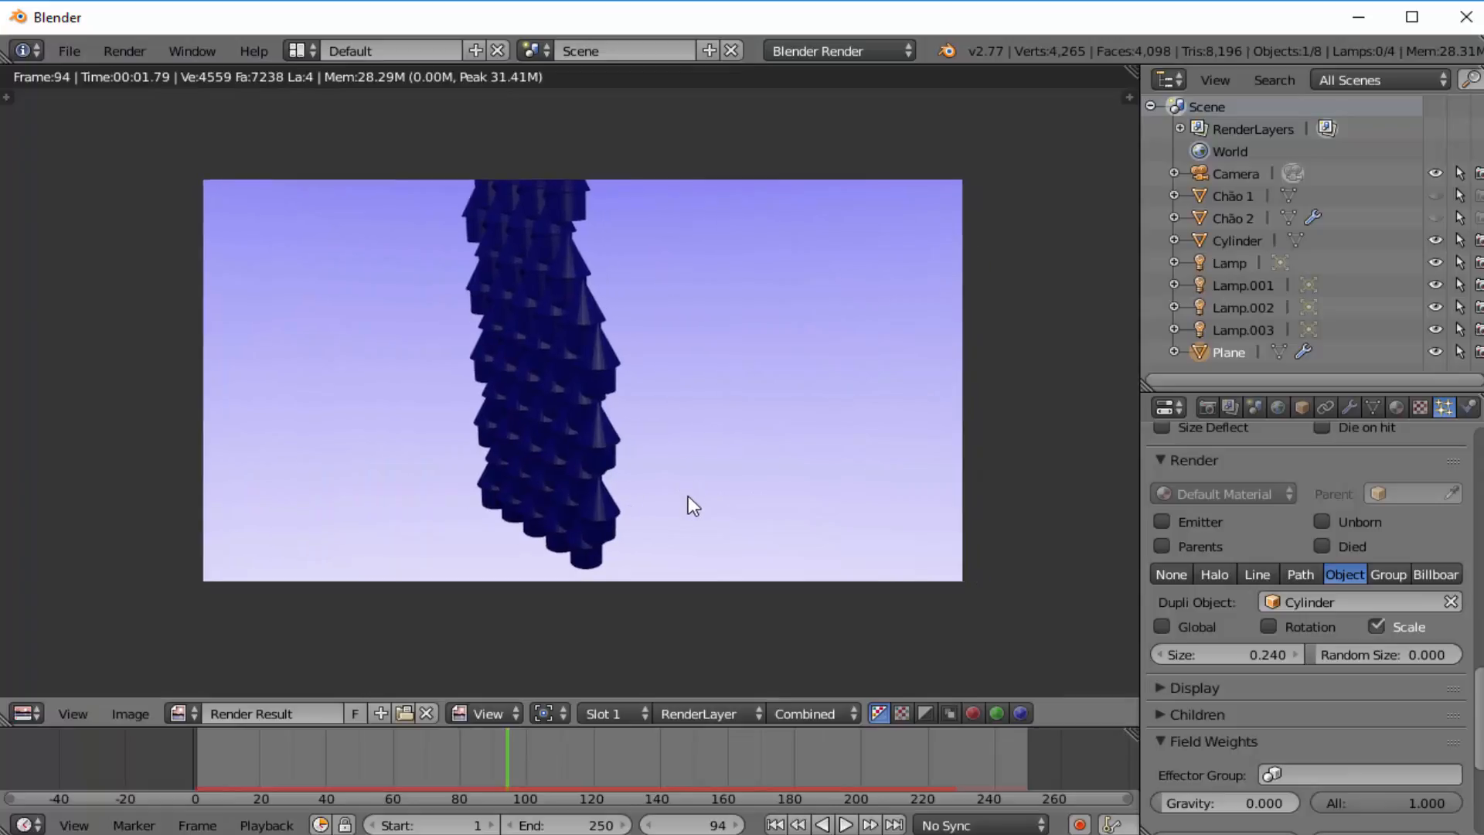
{"action": "key", "text": "Escape"}
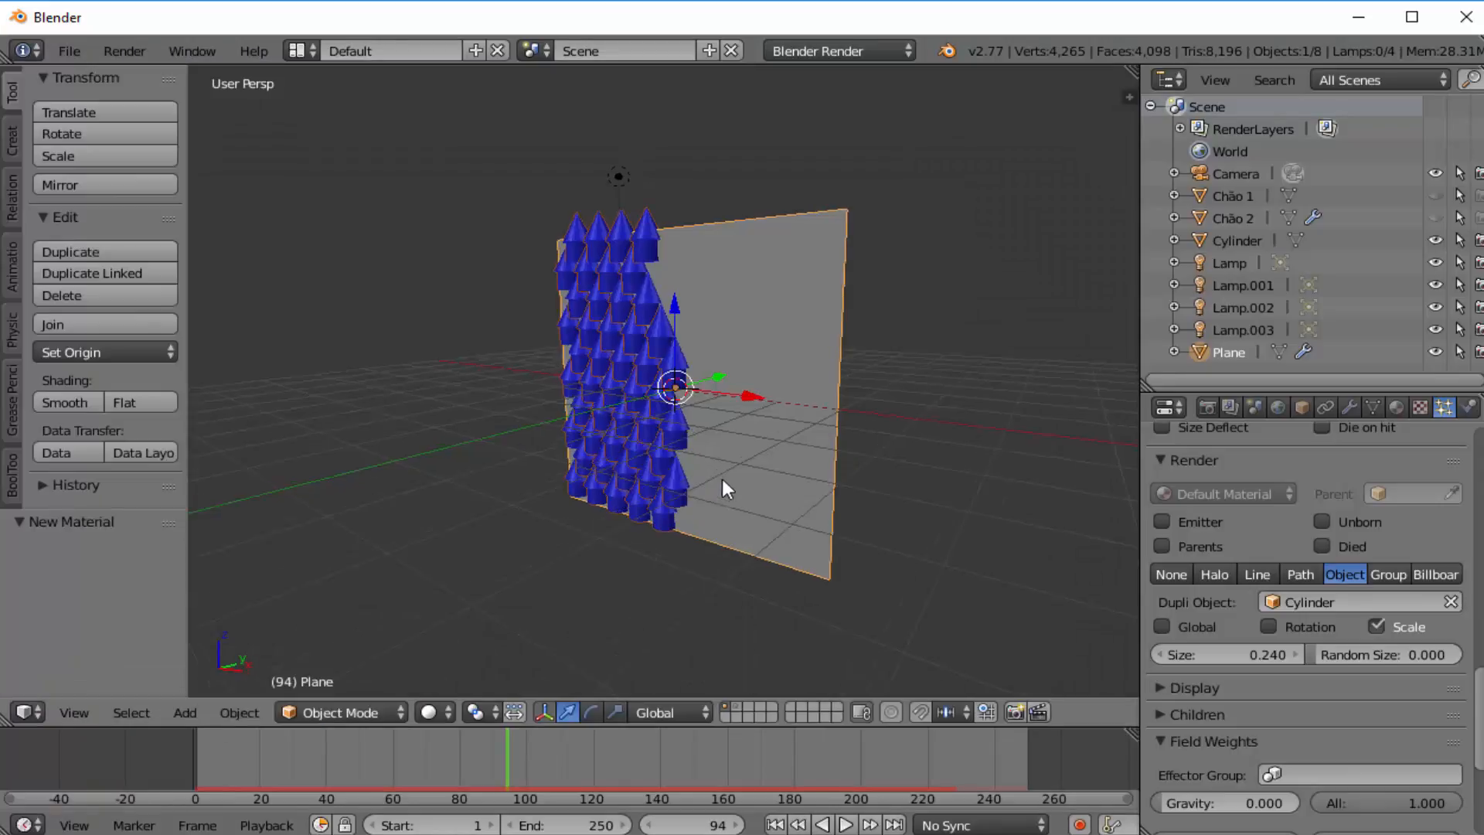
- Render the frame once more, look through the particle system's settings from field weights up to emission, and return to the 3D view
{"action": "middle_click_drag", "start_coordinate": [772, 462], "coordinate": [786, 457]}
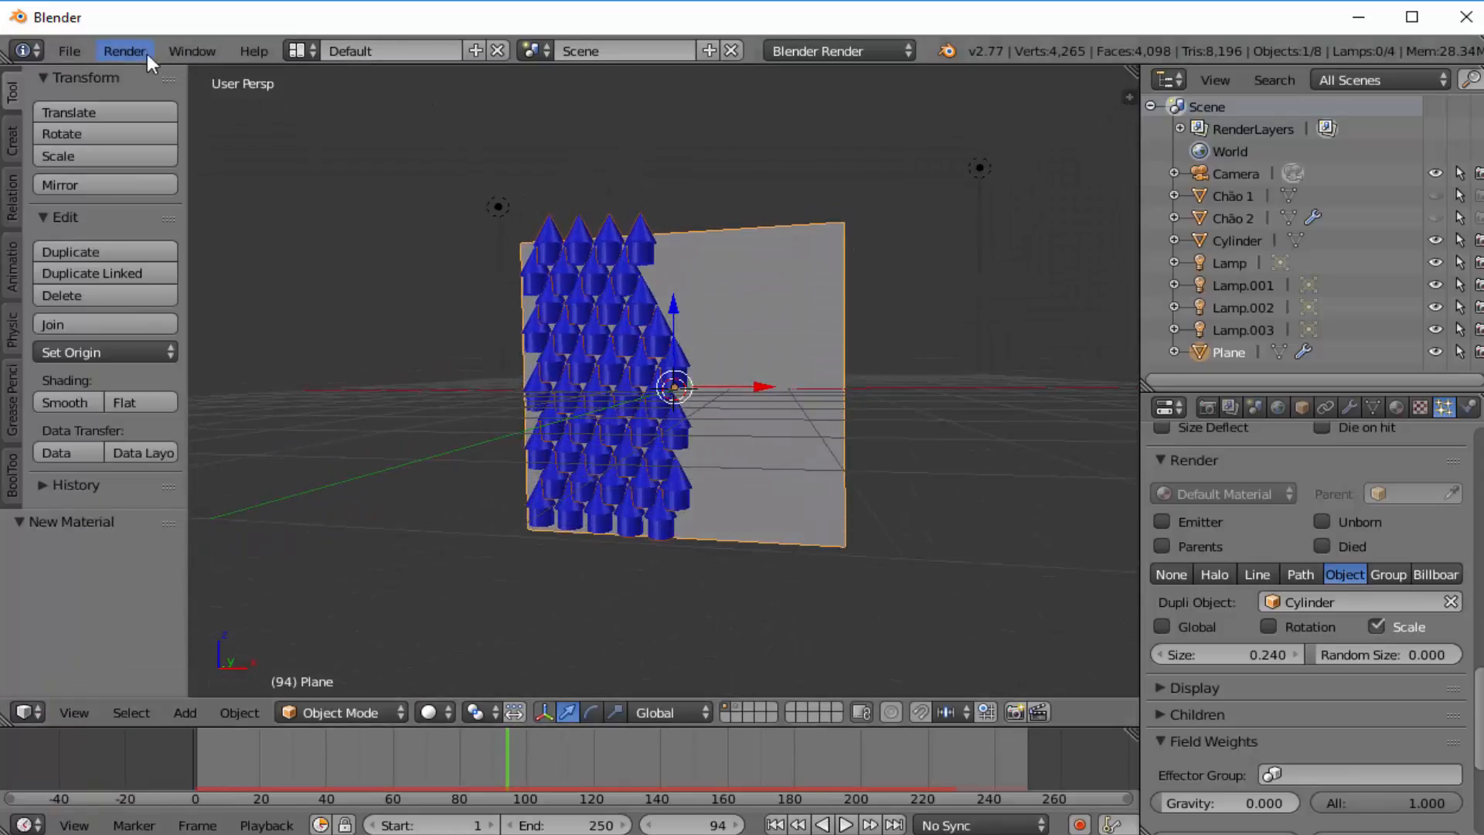
{"action": "left_click", "coordinate": [124, 51]}
{"action": "left_click", "coordinate": [154, 72]}
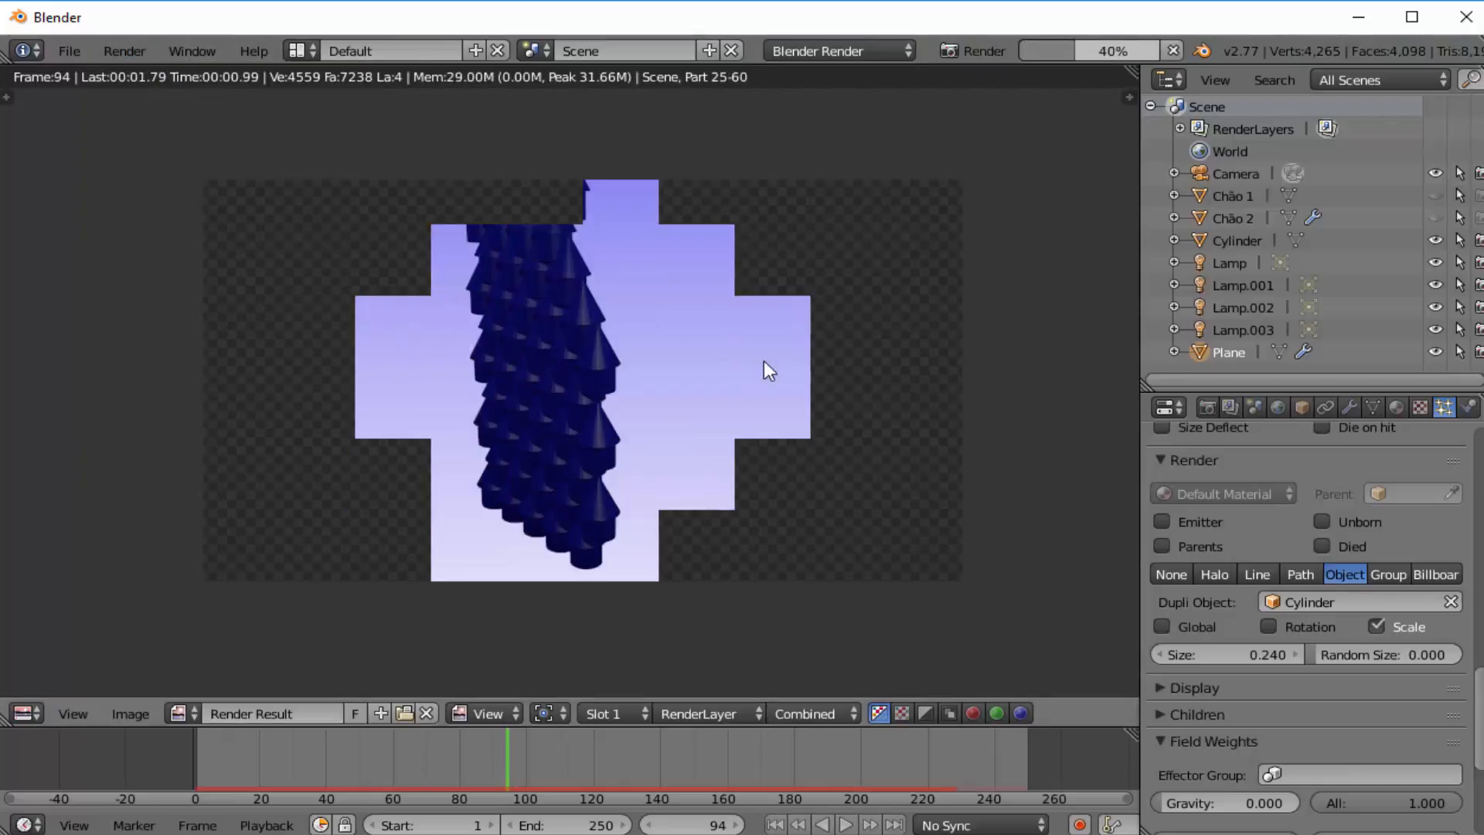
{"action": "scroll", "coordinate": [1314, 610], "scroll_direction": "down", "scroll_amount": 5}
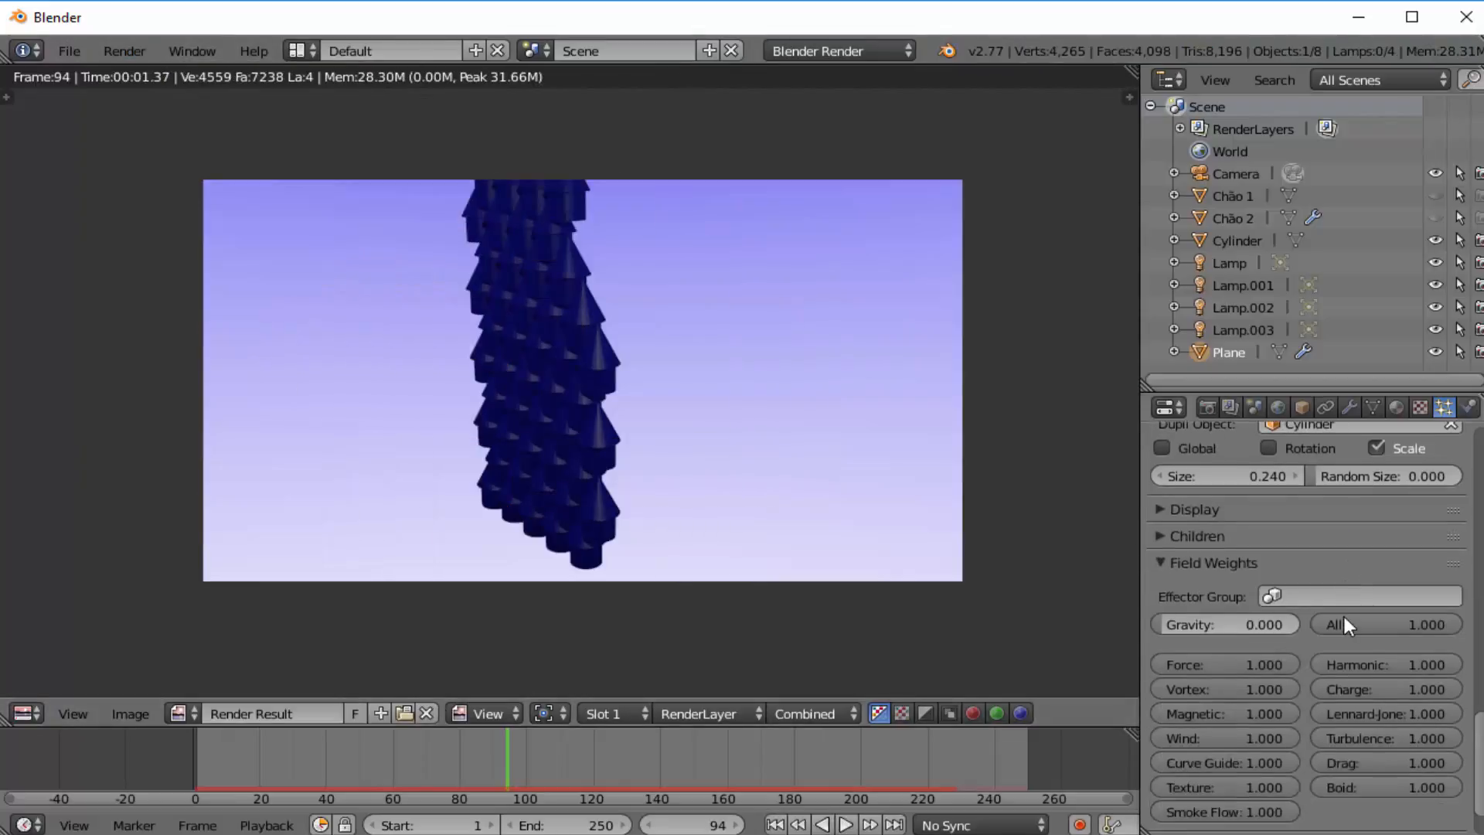
{"action": "scroll", "coordinate": [1329, 587], "scroll_direction": "up", "scroll_amount": 15}
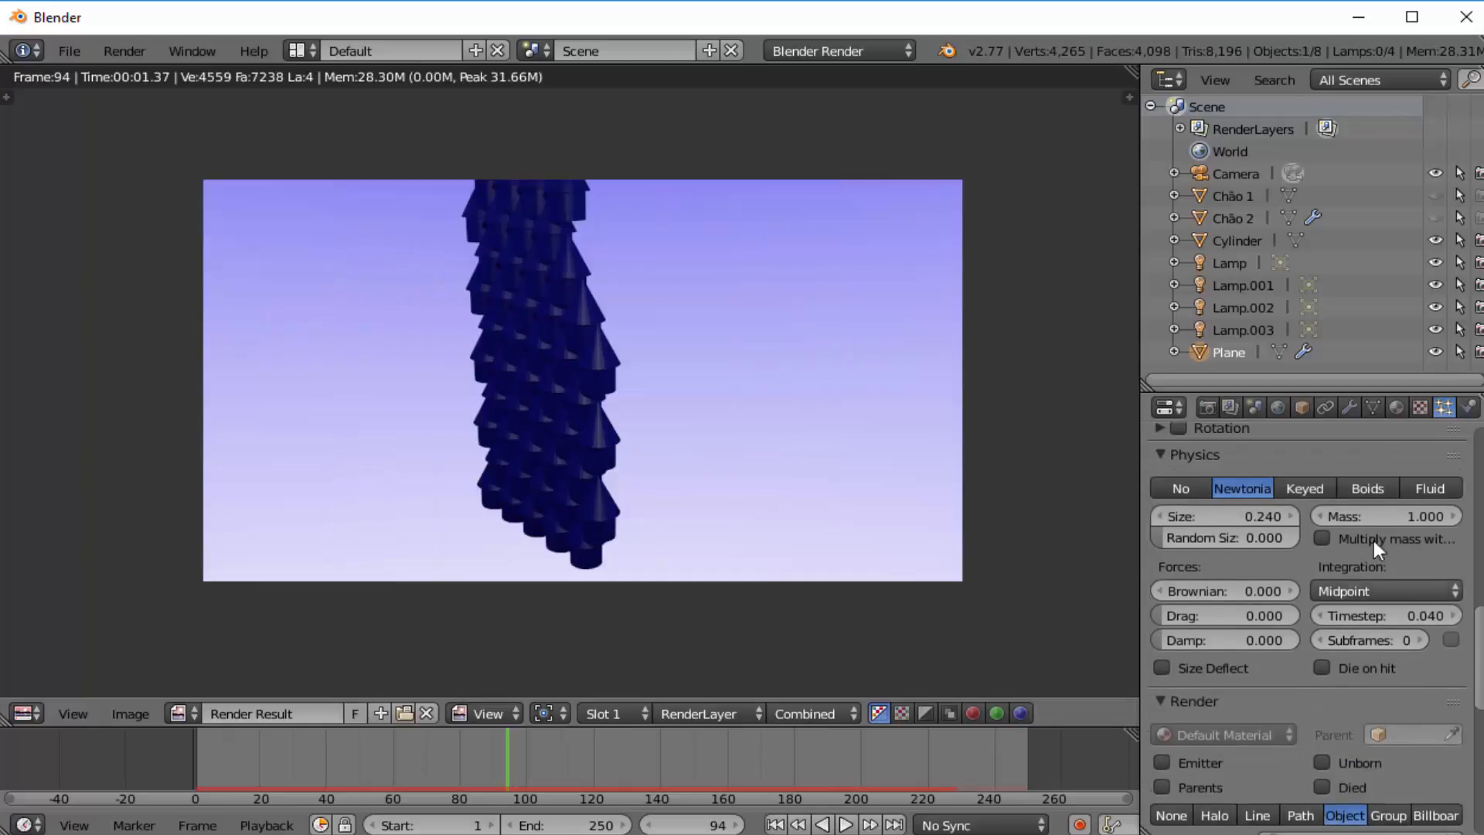
{"action": "scroll", "coordinate": [1362, 520], "scroll_direction": "up", "scroll_amount": 9}
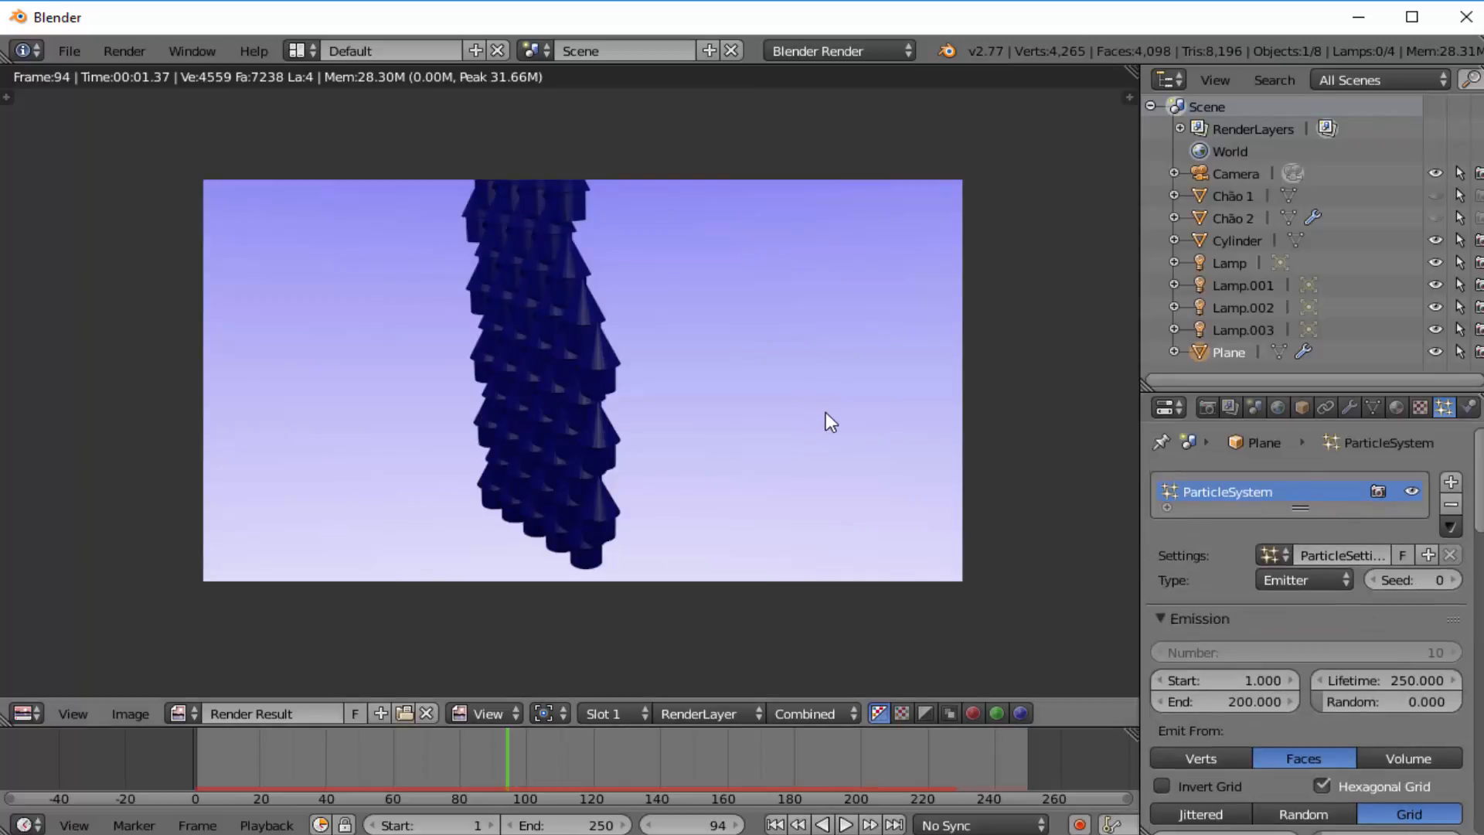
{"action": "key", "text": "Escape"}
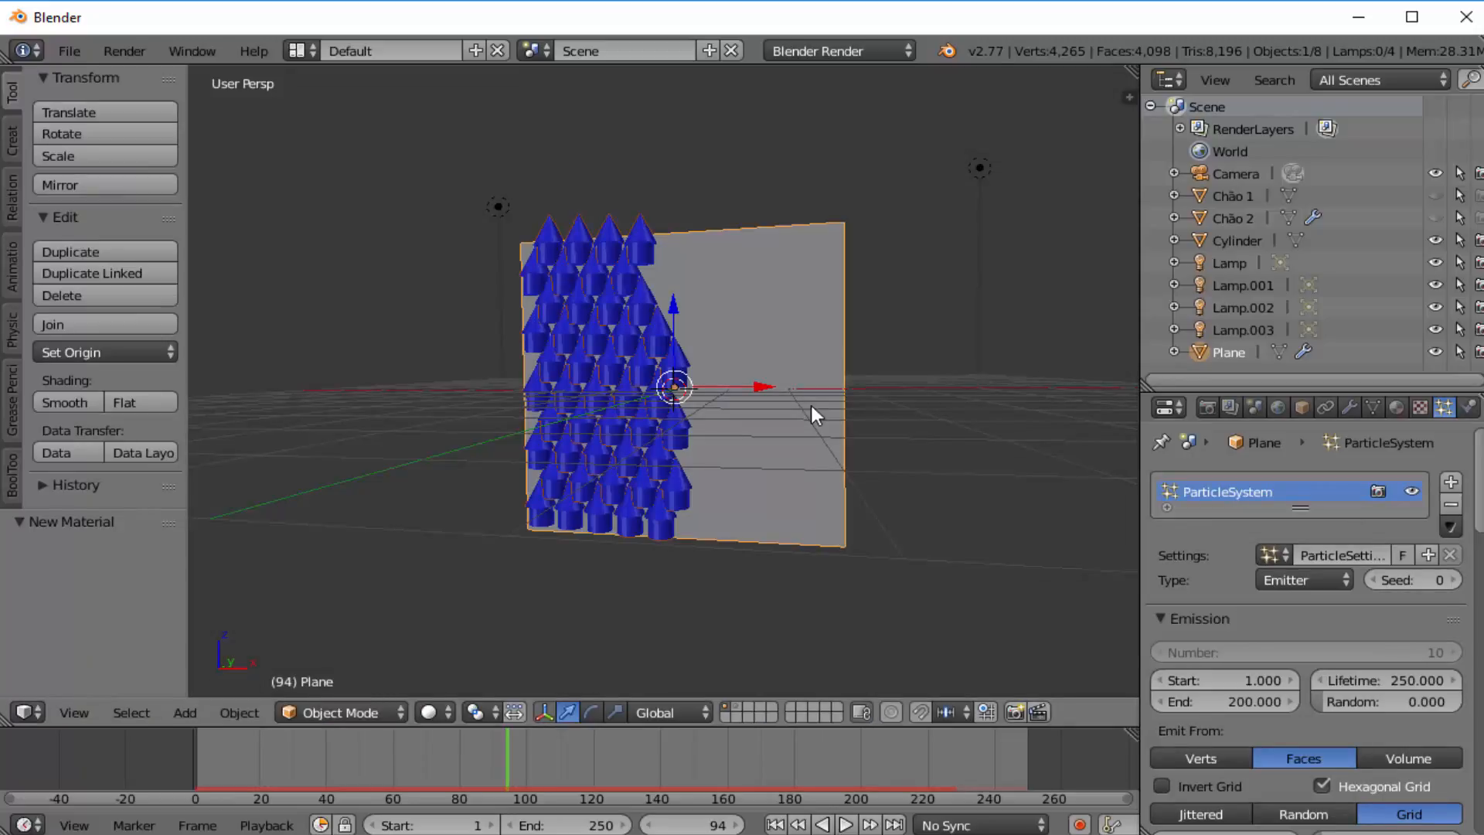
{"action": "middle_click_drag", "start_coordinate": [832, 404], "coordinate": [814, 446]}
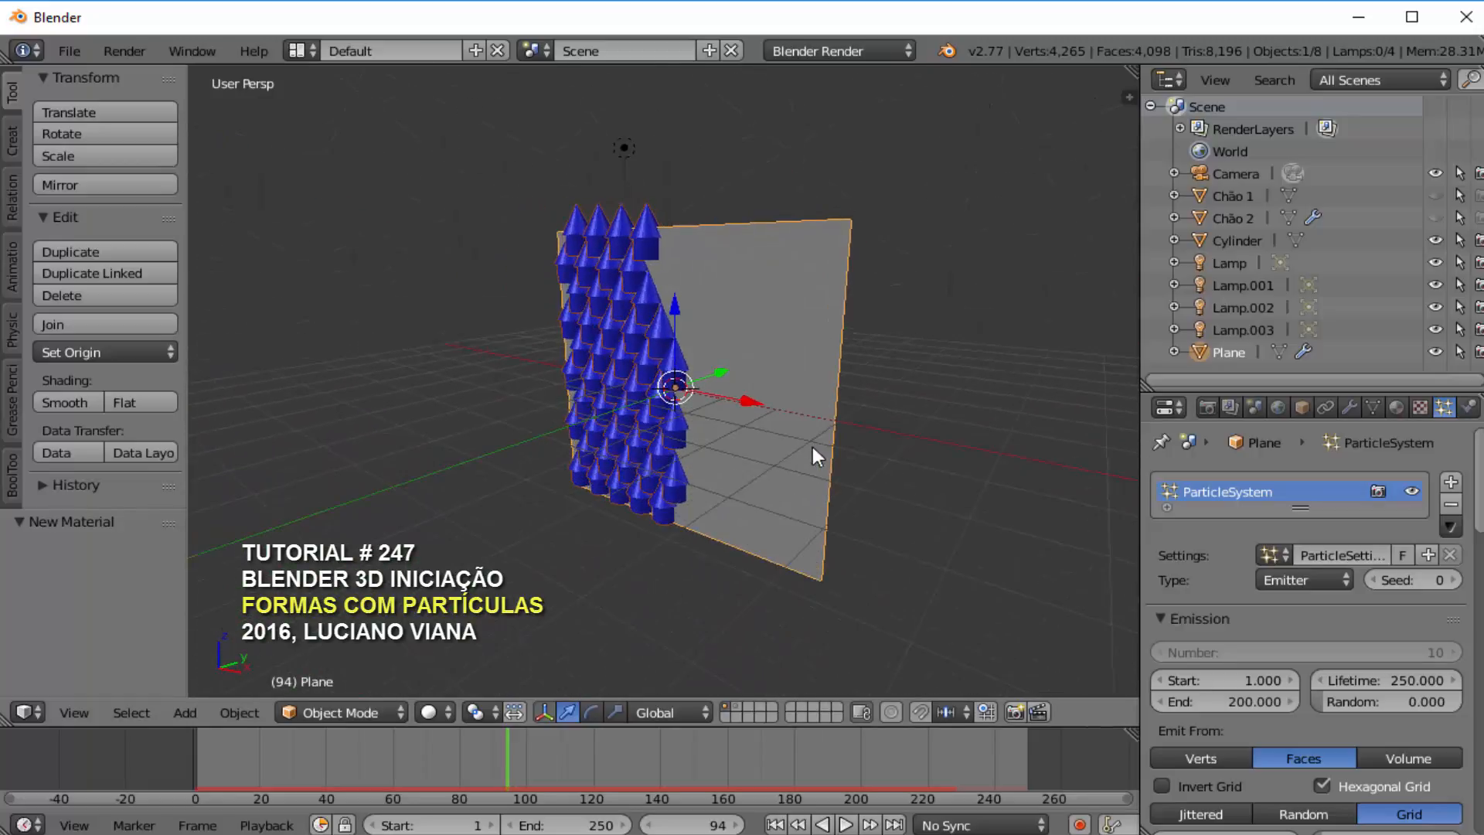